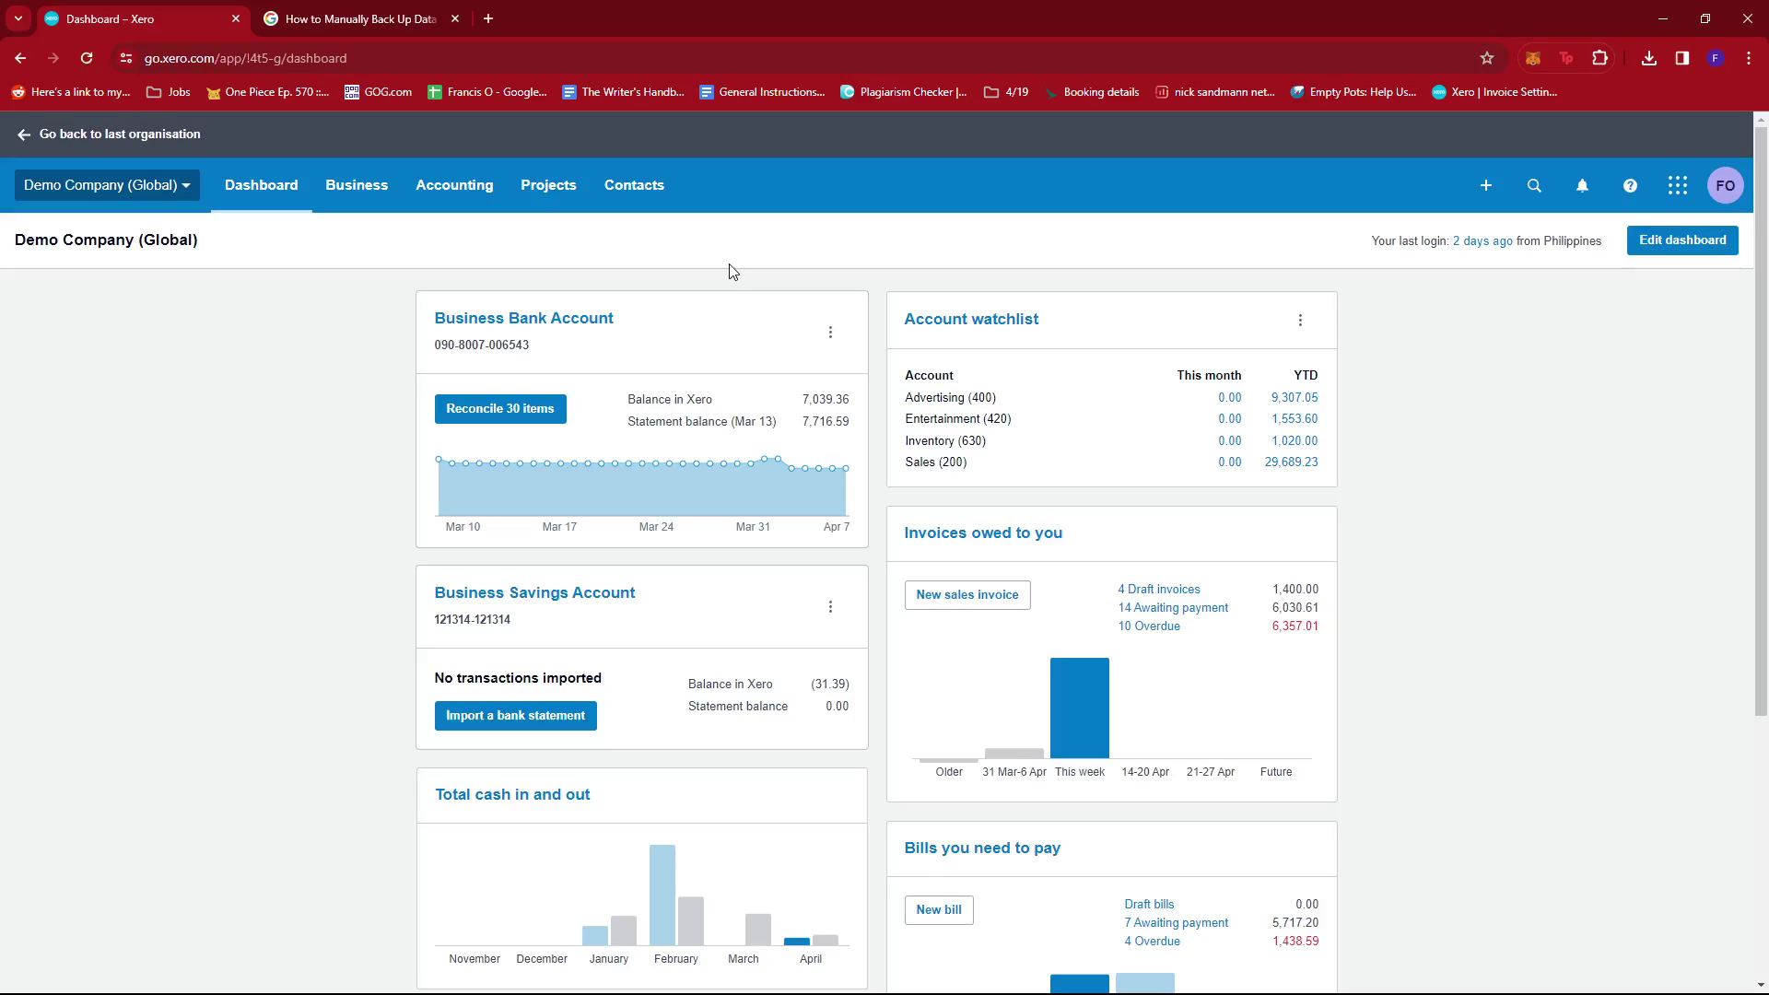
- From the Demo Company (Global) dashboard, go to Reports under the Accounting menu
{"action": "left_click", "coordinate": [471, 194]}
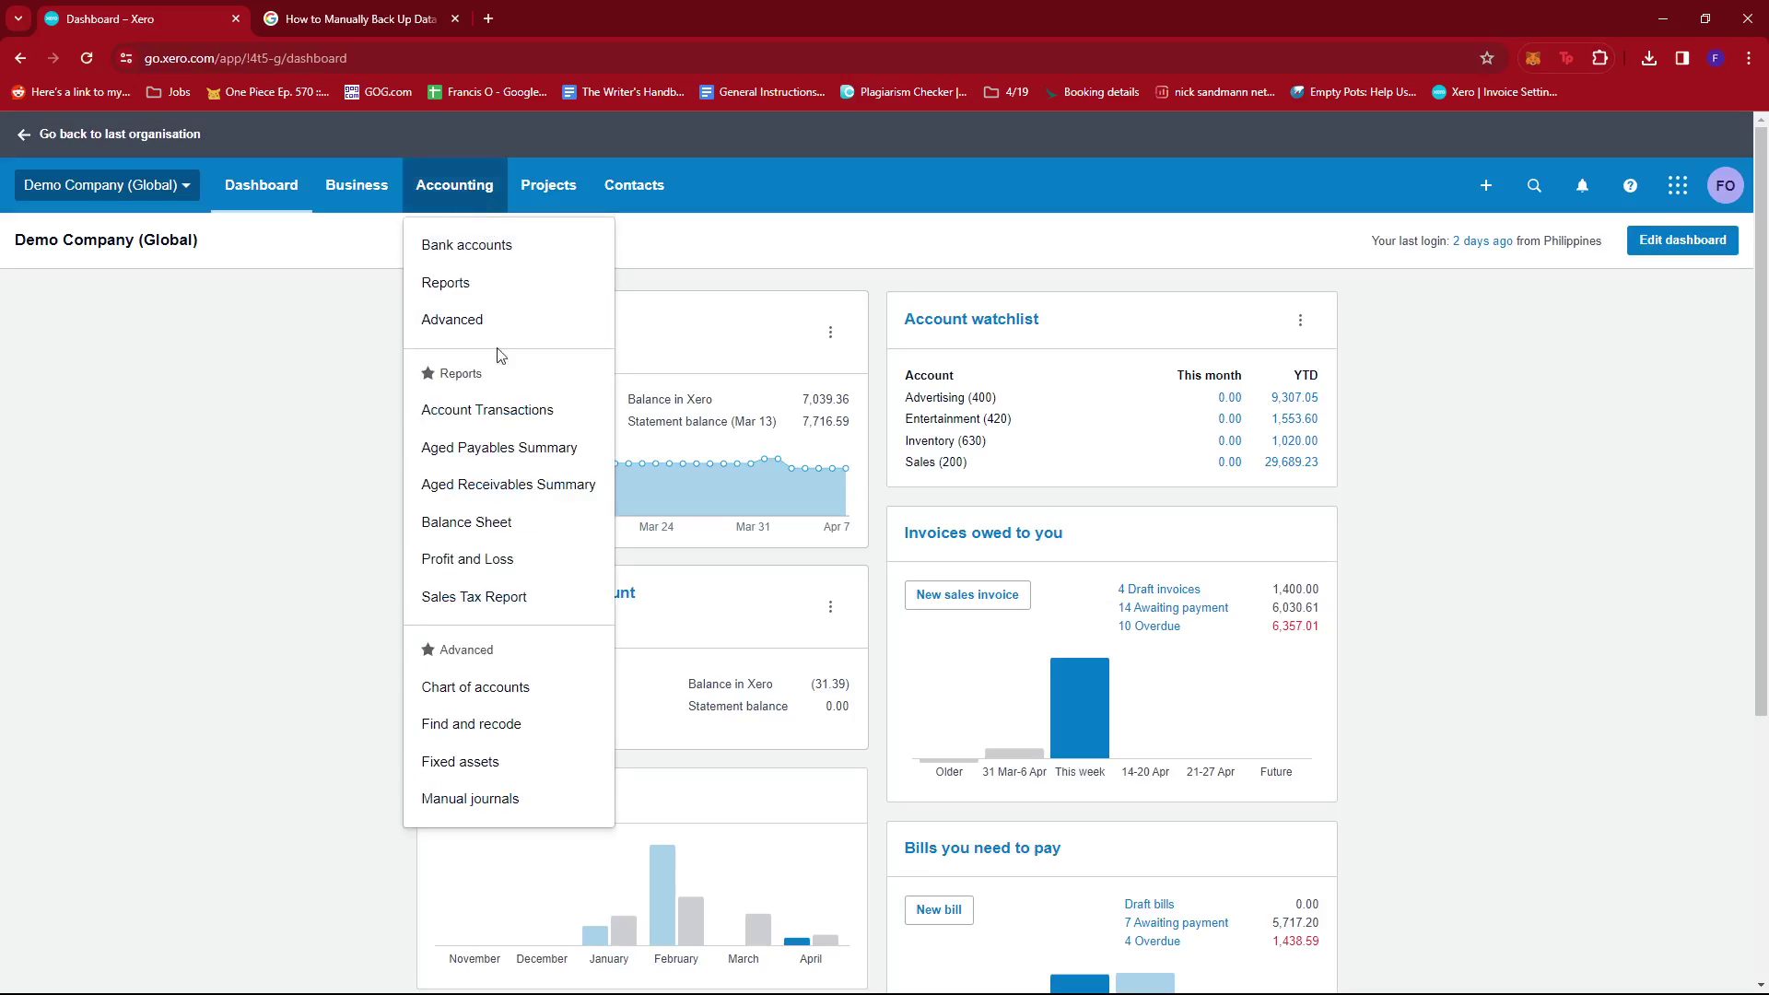
{"action": "left_click", "coordinate": [472, 291]}
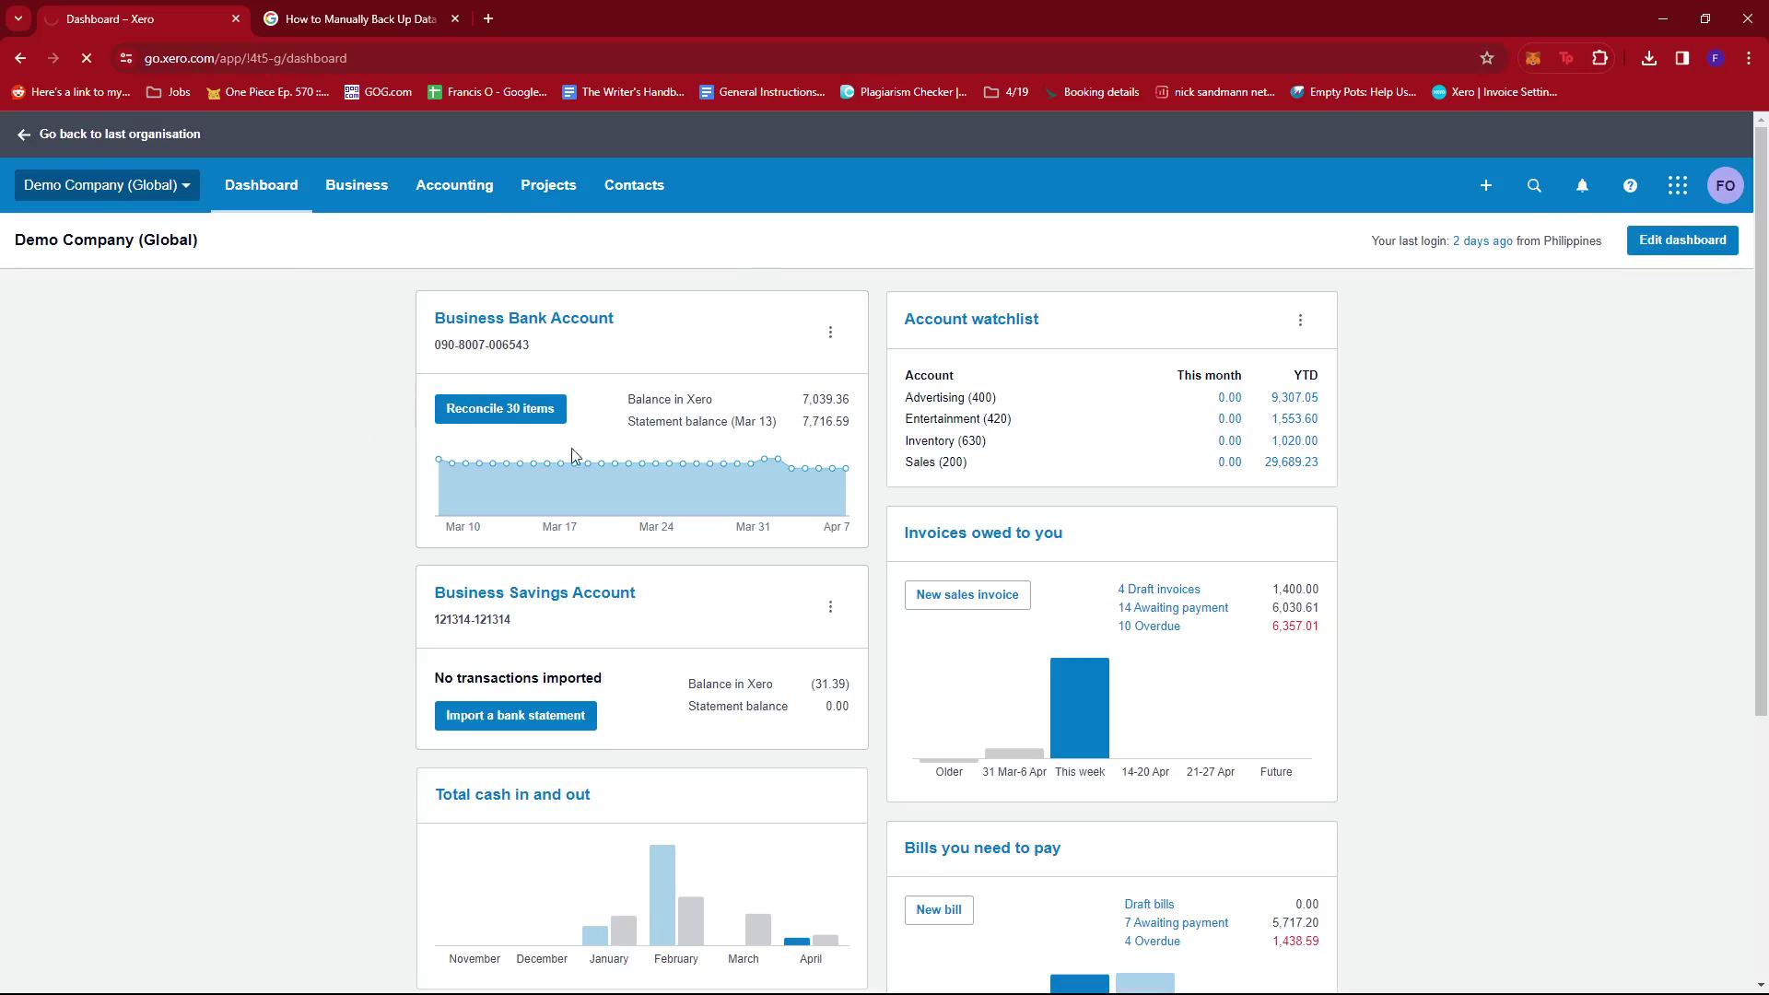
- Open the Account Transactions report from the Favourites list on the Reports overview
{"action": "scroll", "coordinate": [615, 474], "scroll_direction": "down", "scroll_amount": 3}
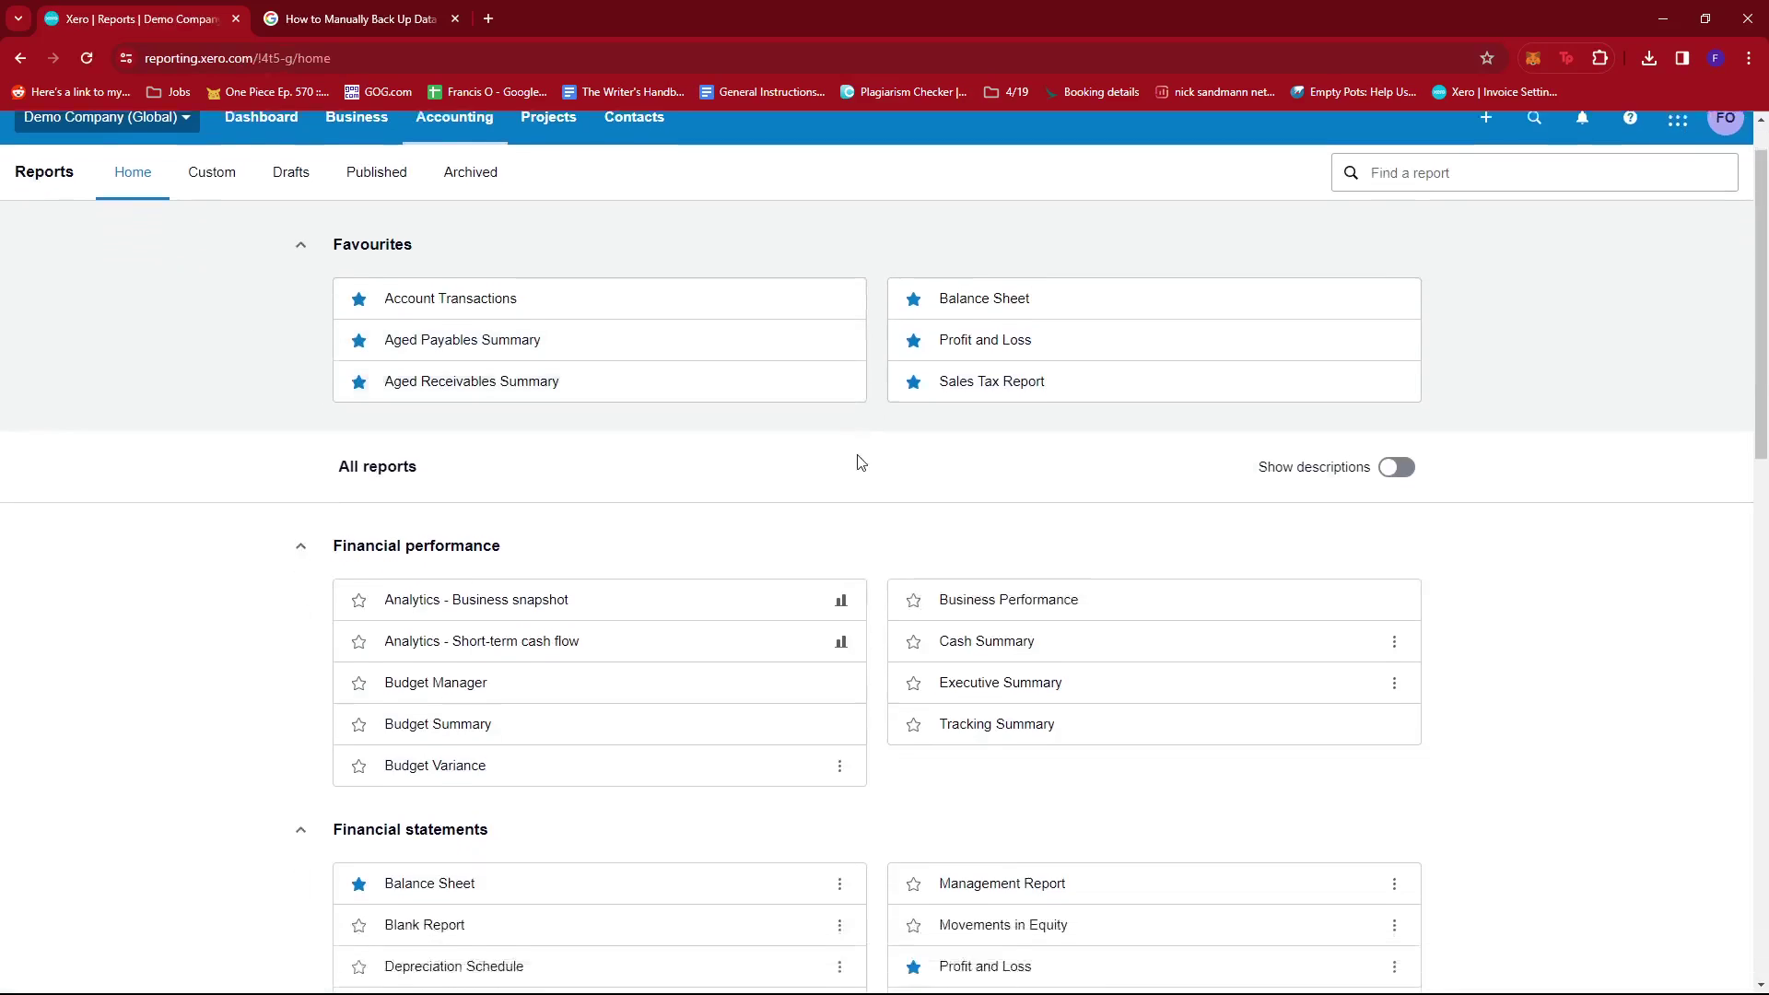
{"action": "scroll", "coordinate": [805, 466], "scroll_direction": "up", "scroll_amount": 2}
{"action": "scroll", "coordinate": [643, 425], "scroll_direction": "up", "scroll_amount": 1}
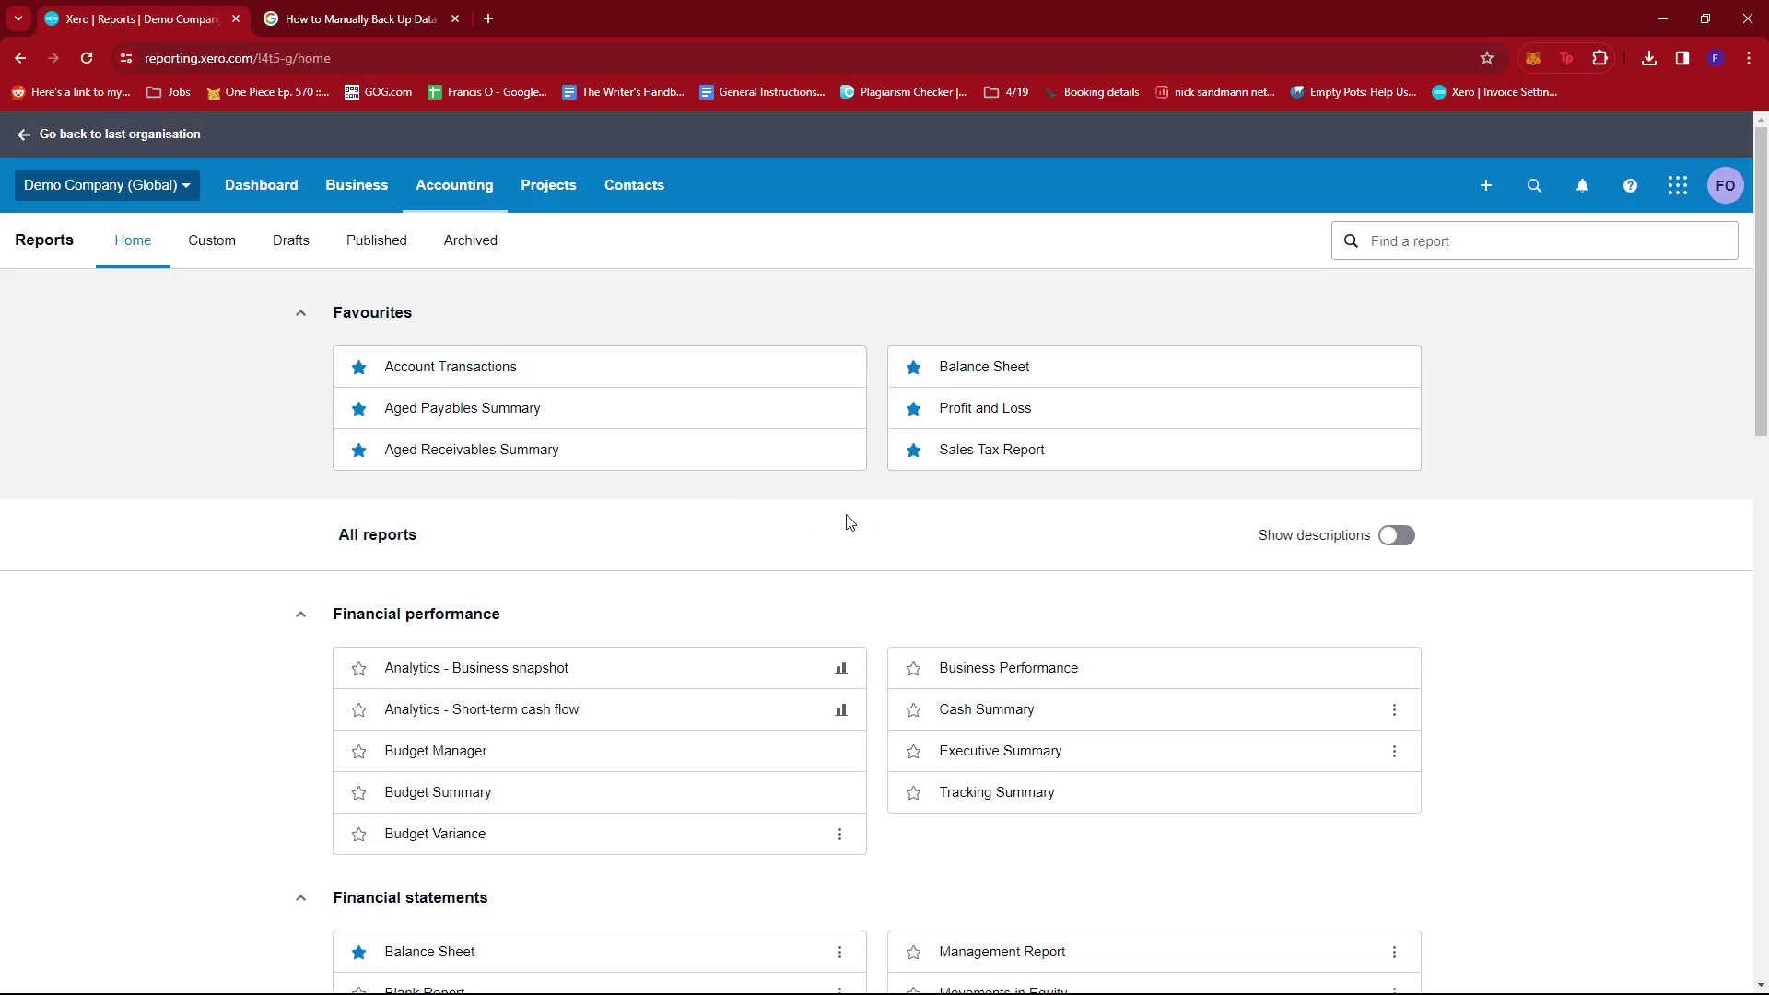
{"action": "scroll", "coordinate": [885, 510], "scroll_direction": "down", "scroll_amount": 1}
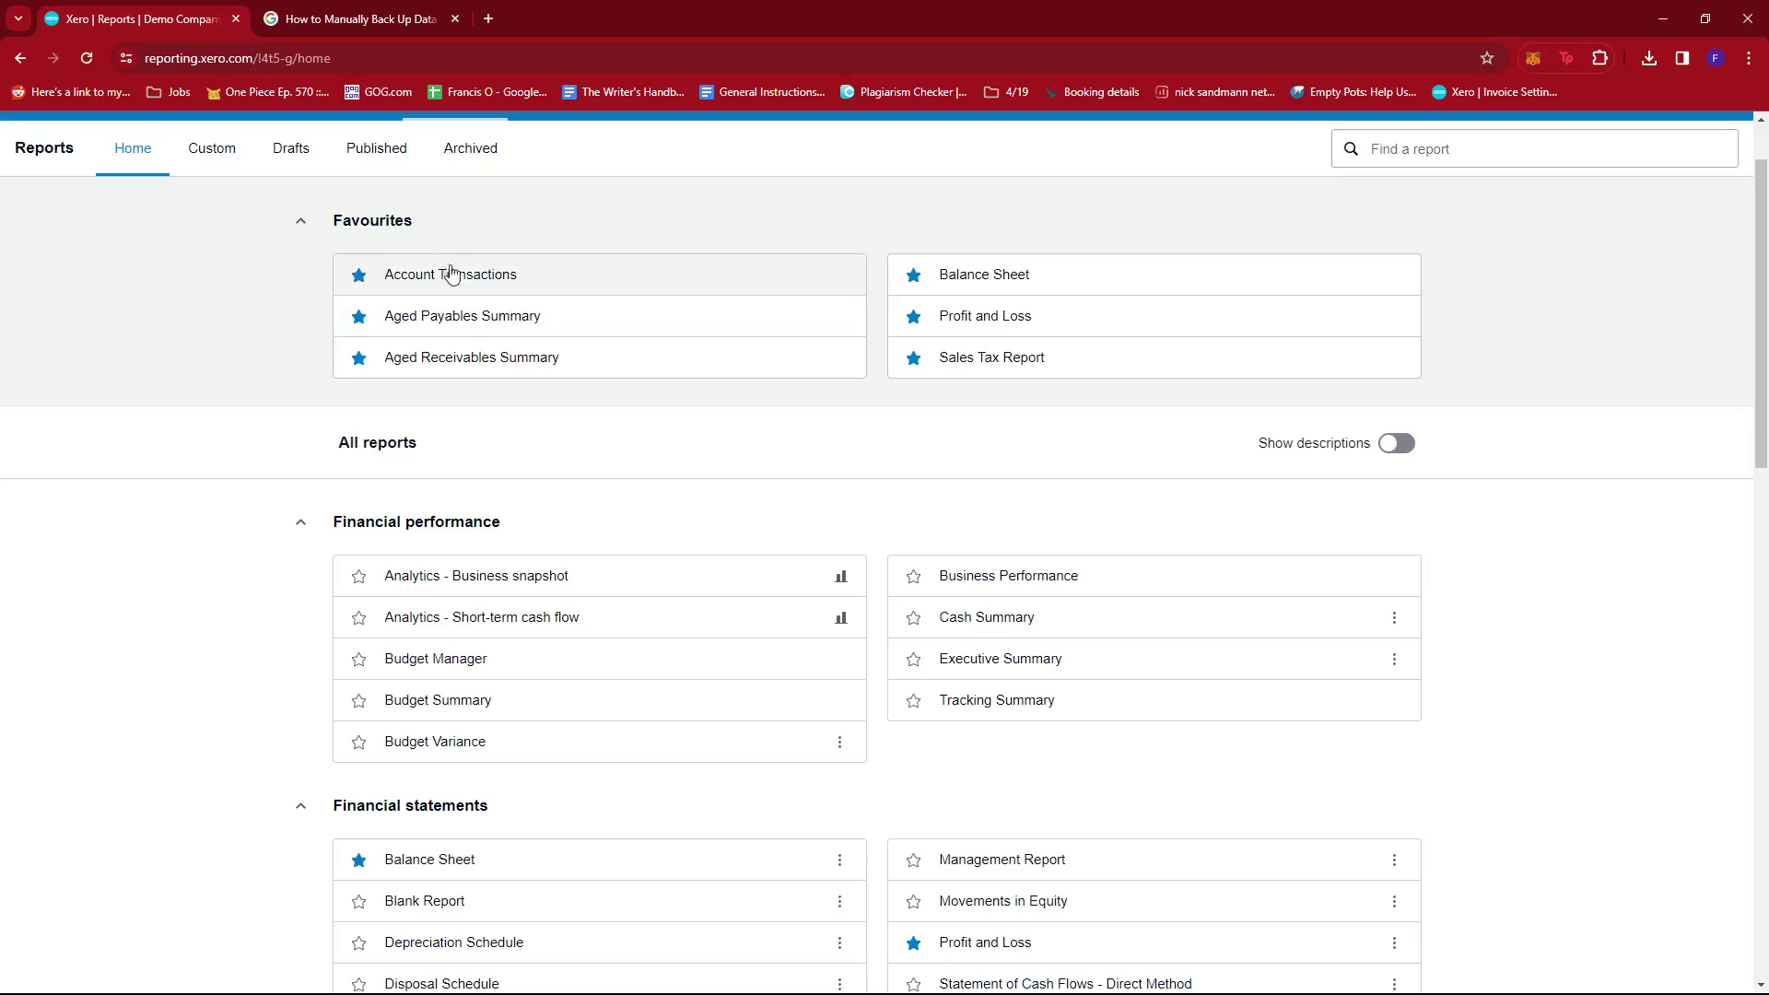
{"action": "left_click", "coordinate": [505, 274]}
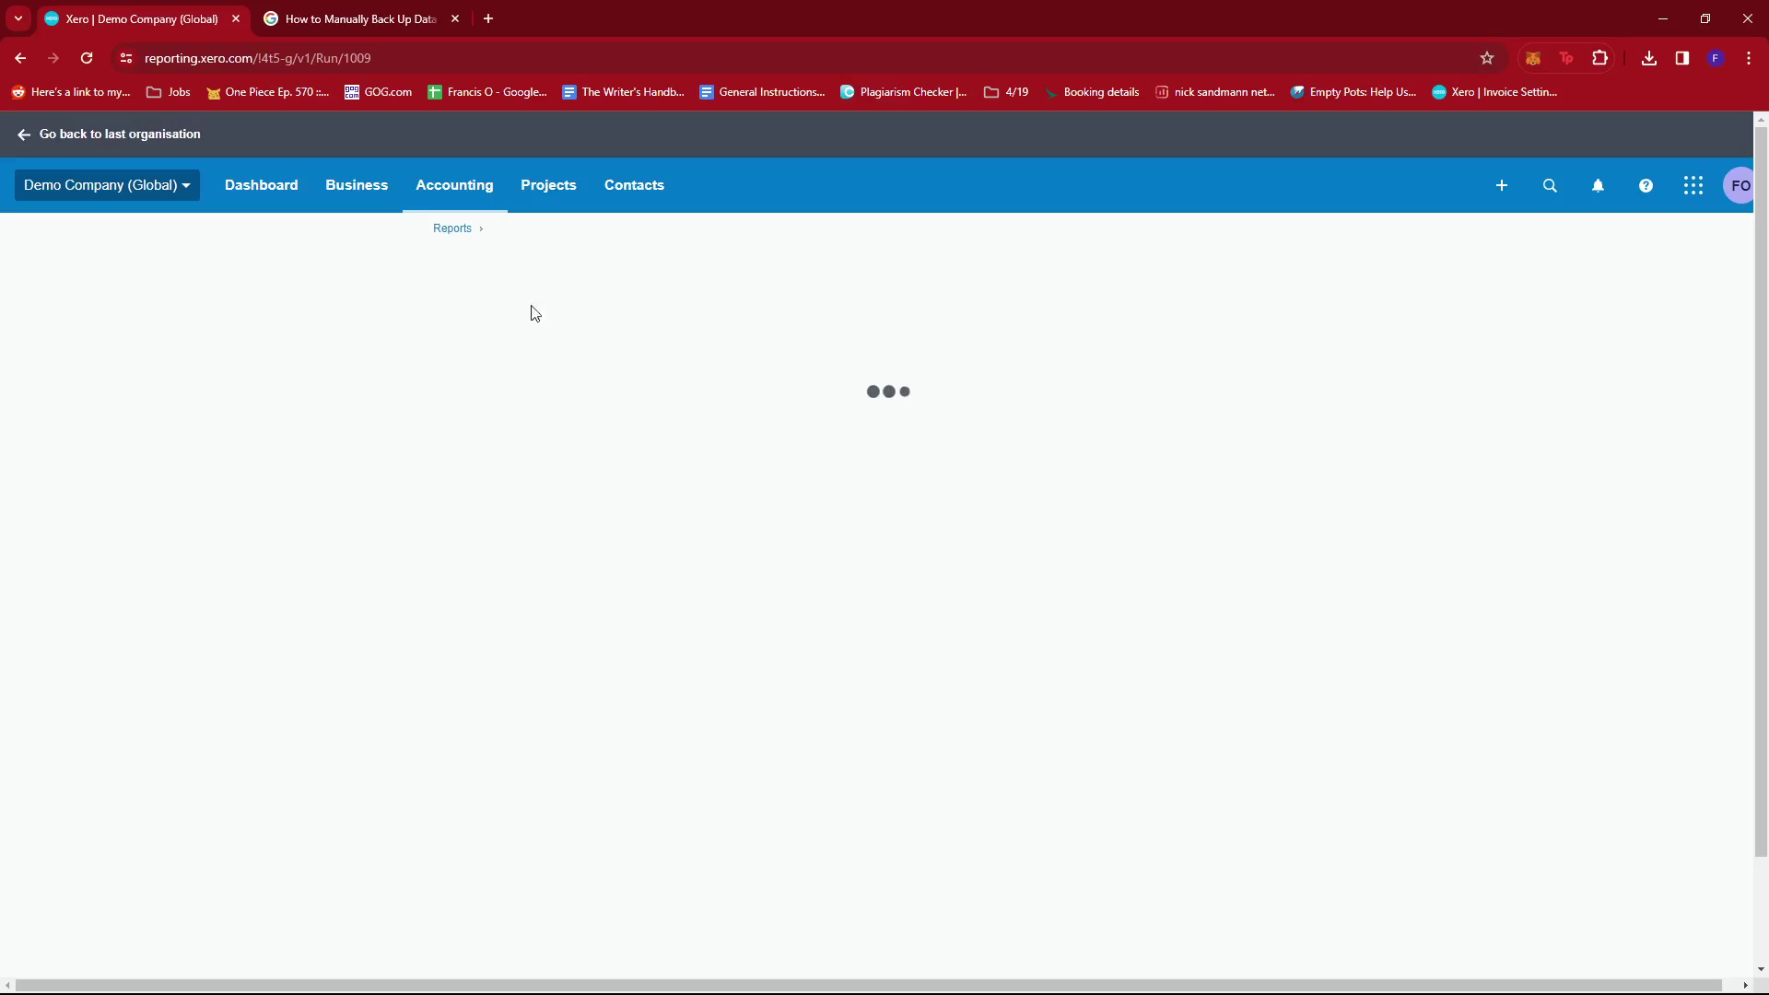
- Select all 57 accounts in the Accounts dropdown
{"action": "scroll", "coordinate": [899, 346], "scroll_direction": "down", "scroll_amount": 1}
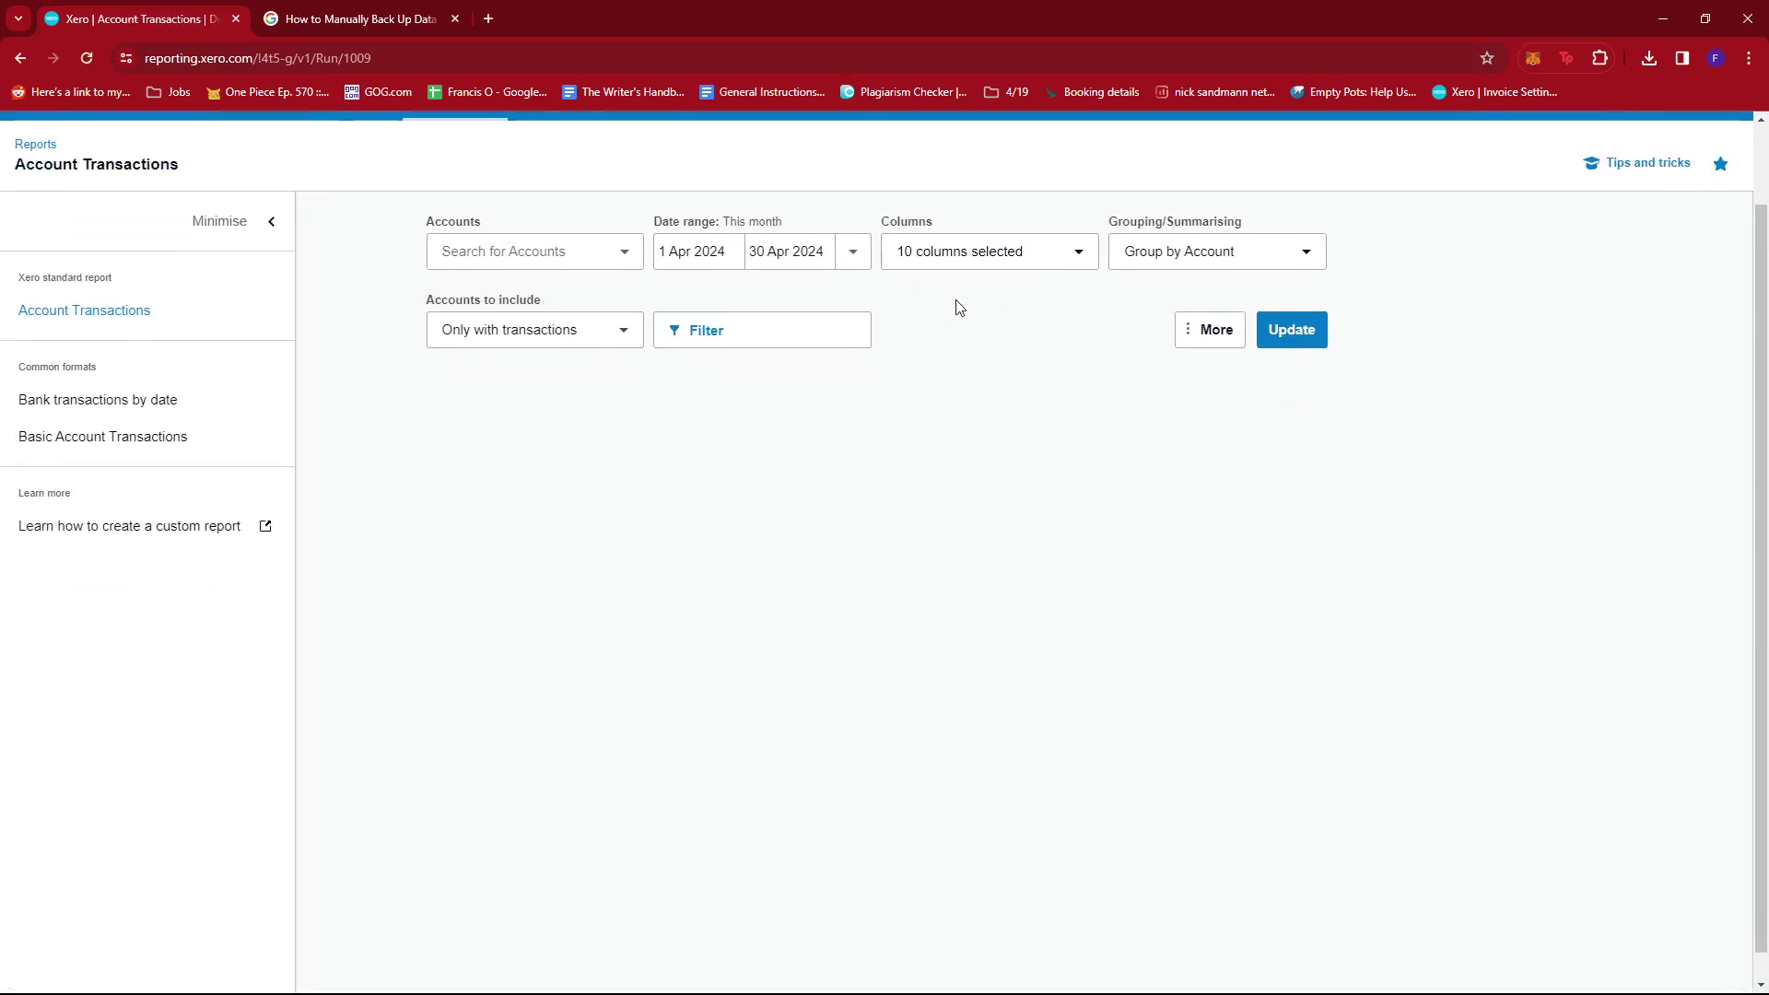
{"action": "scroll", "coordinate": [937, 303], "scroll_direction": "up", "scroll_amount": 1}
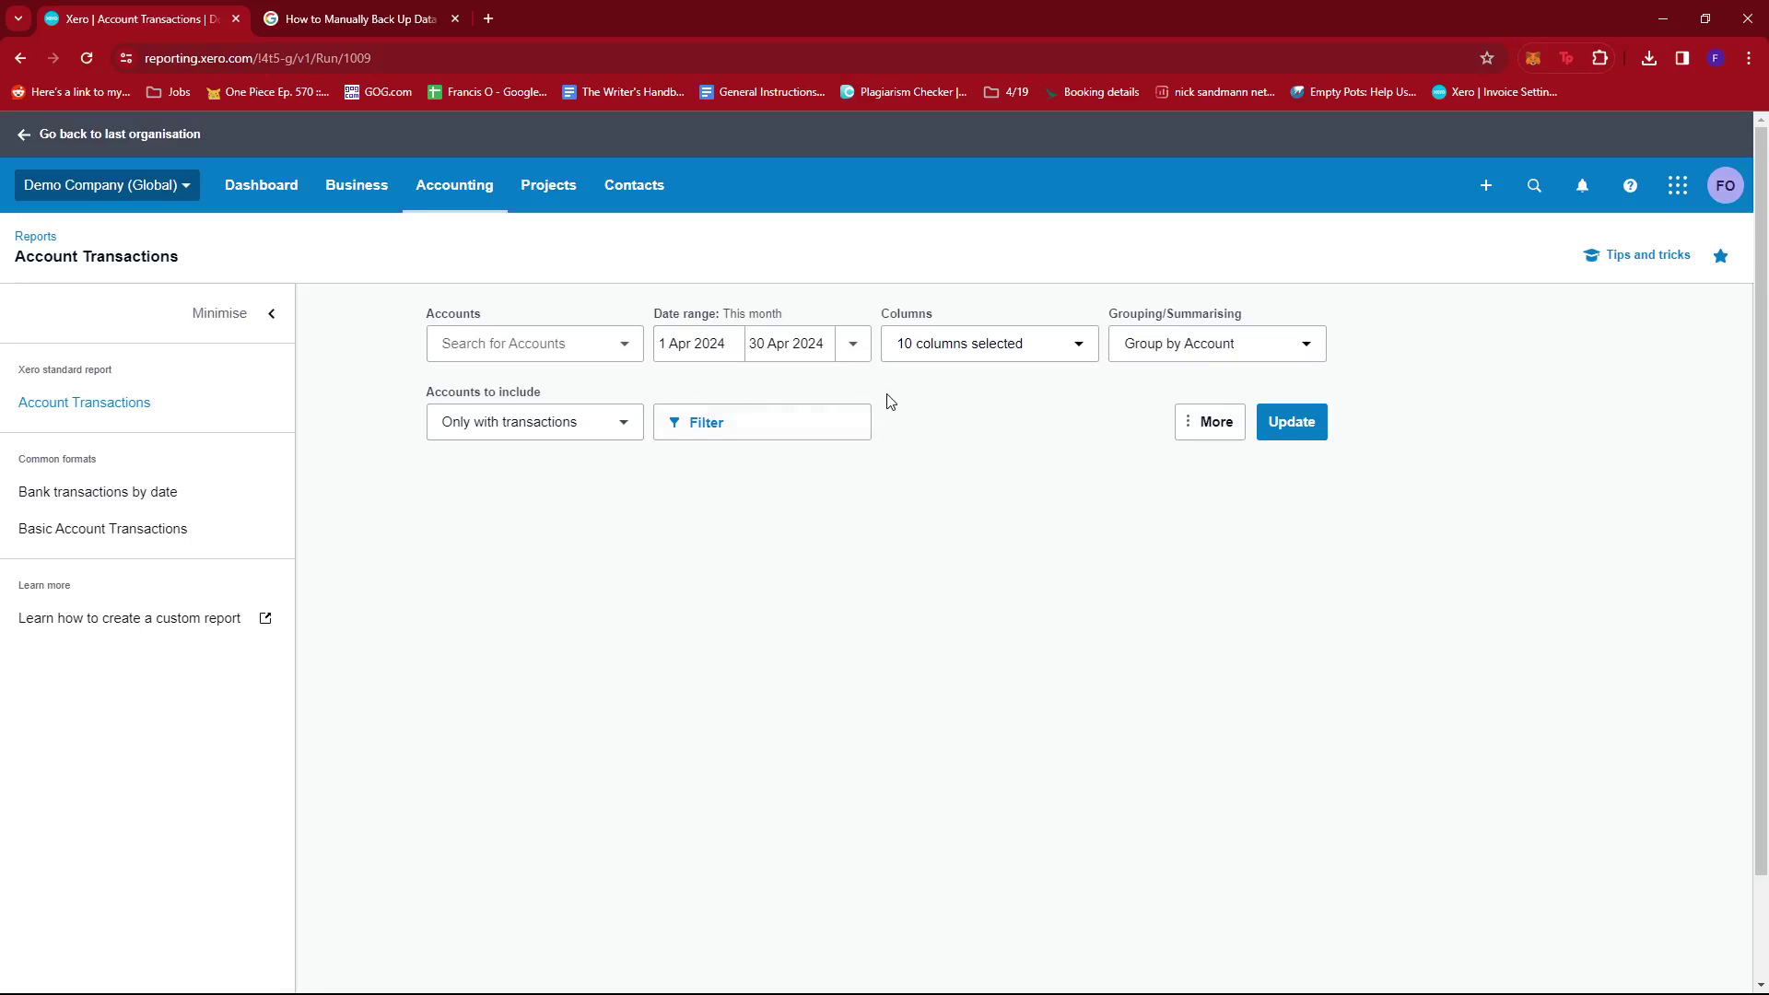
{"action": "left_click", "coordinate": [626, 346]}
{"action": "left_click", "coordinate": [473, 393]}
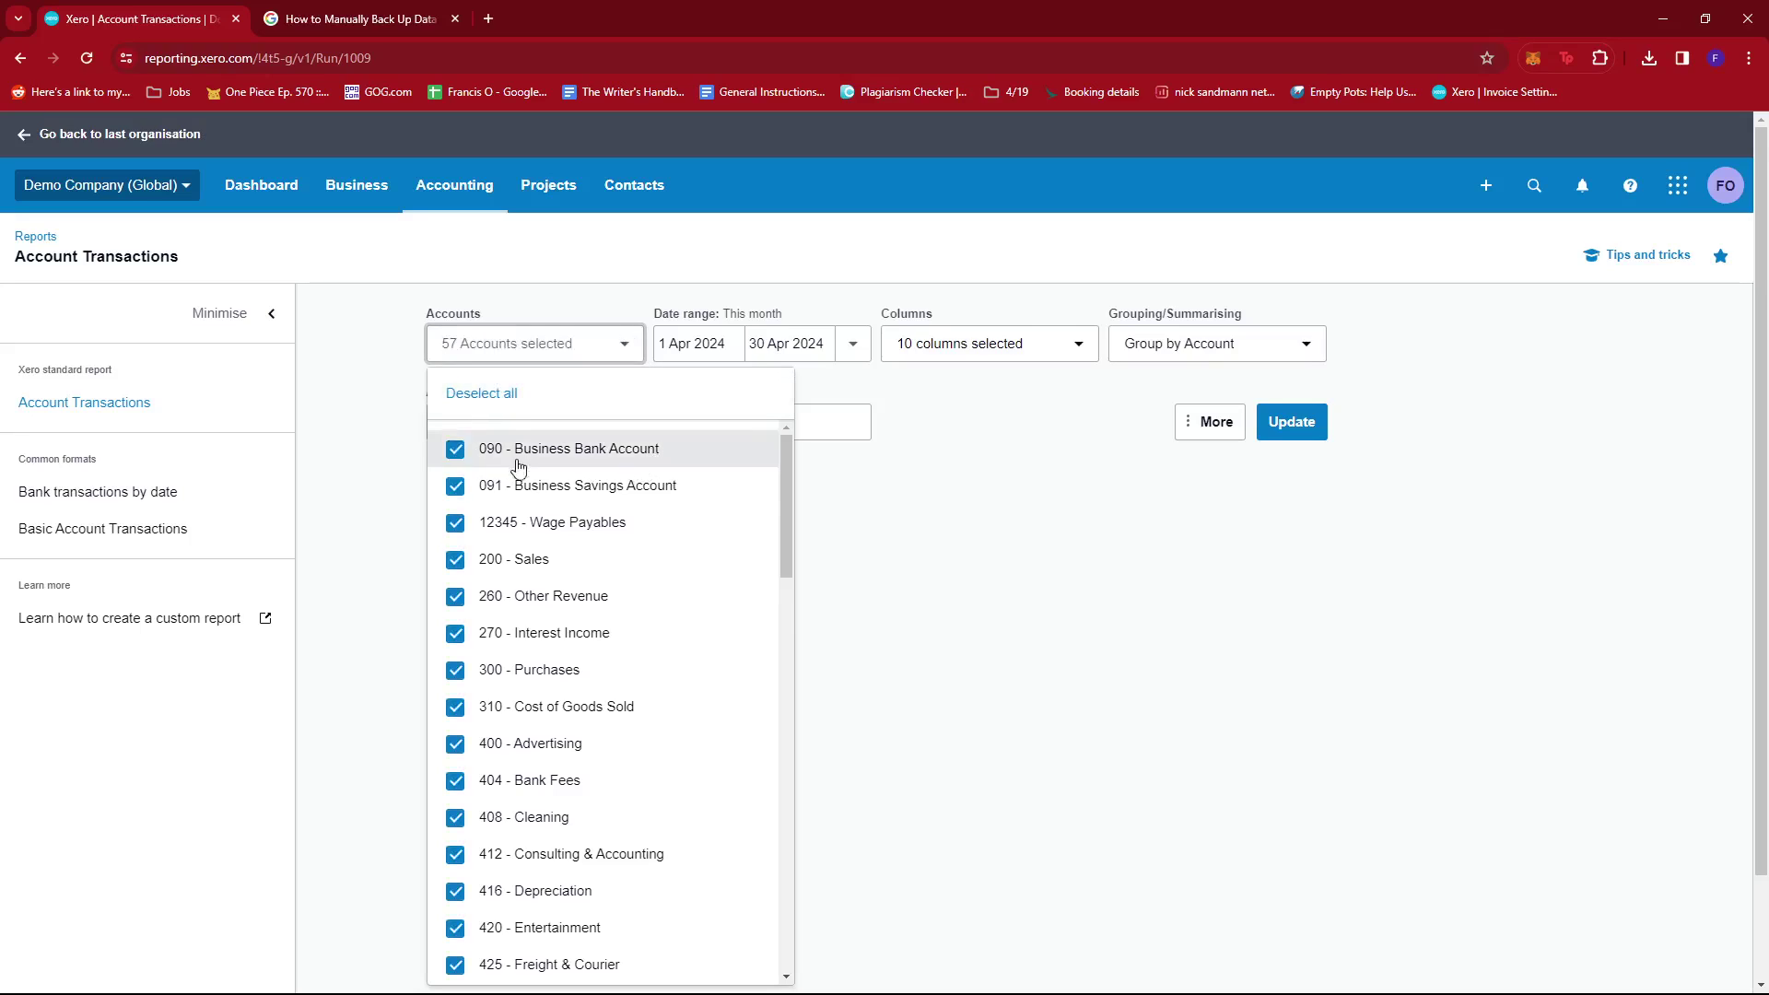
{"action": "scroll", "coordinate": [468, 488], "scroll_direction": "down", "scroll_amount": 1}
{"action": "left_click", "coordinate": [988, 445]}
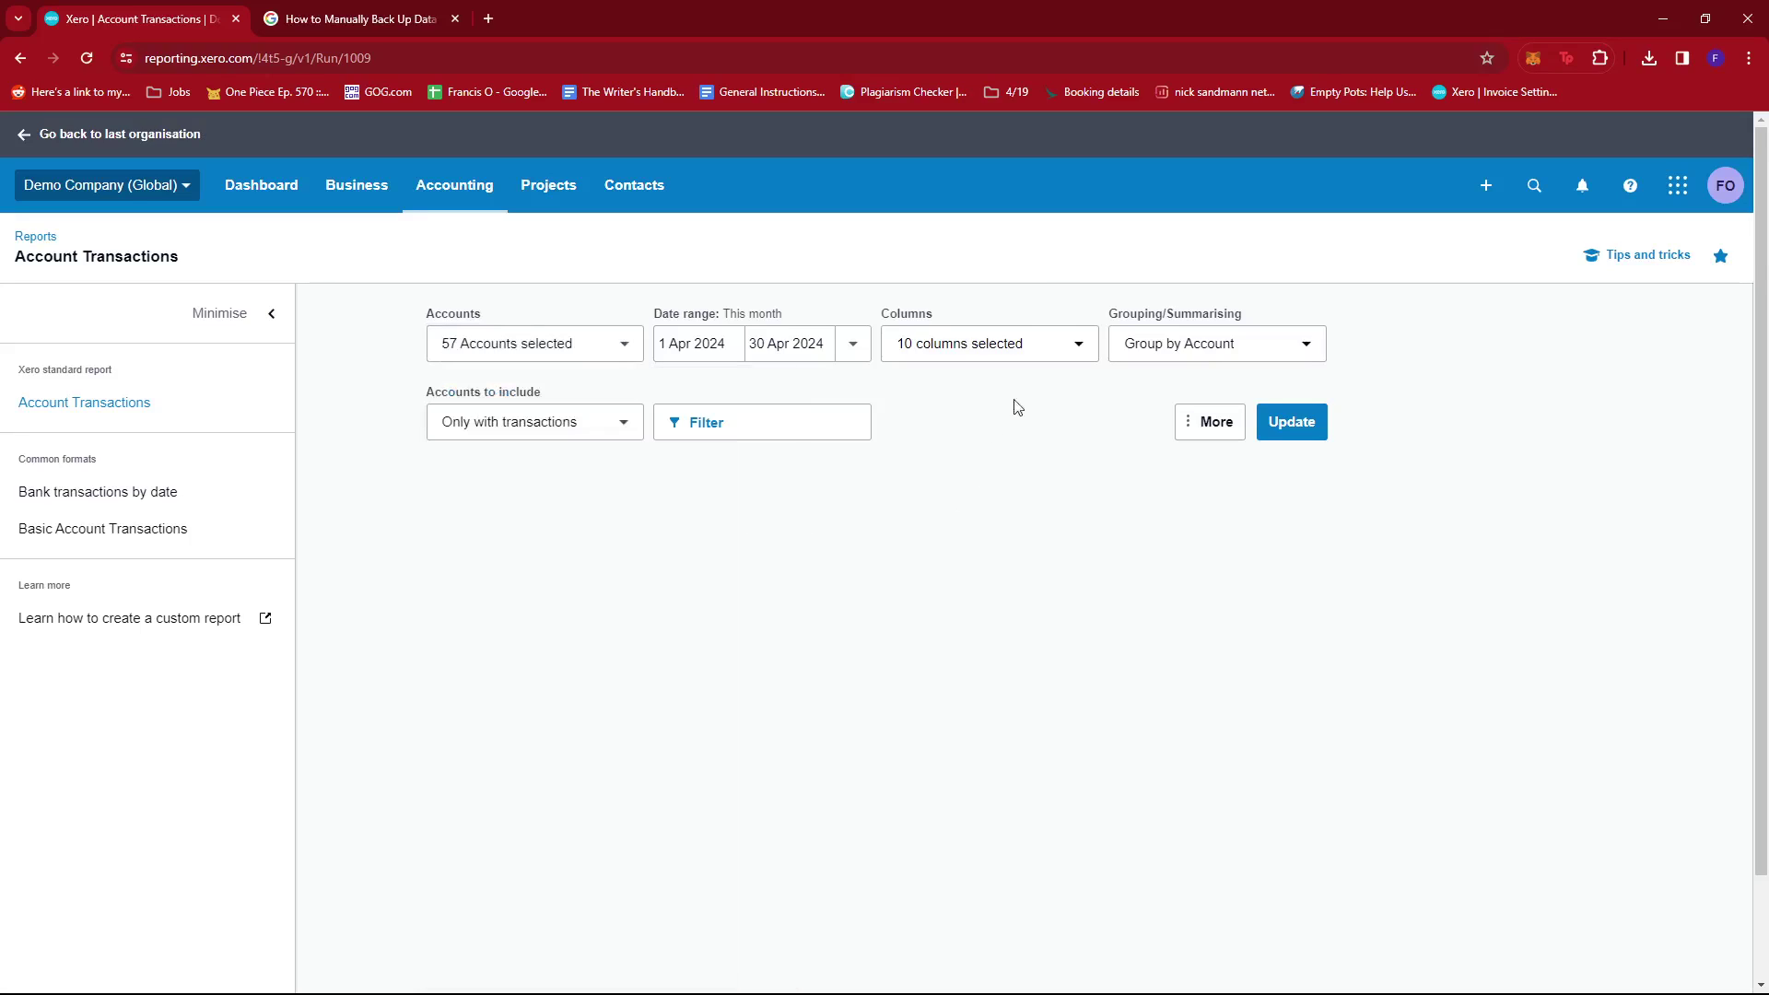
- Check the 10 report columns and keep grouping by Account, leaving both unchanged
{"action": "left_click", "coordinate": [1080, 345]}
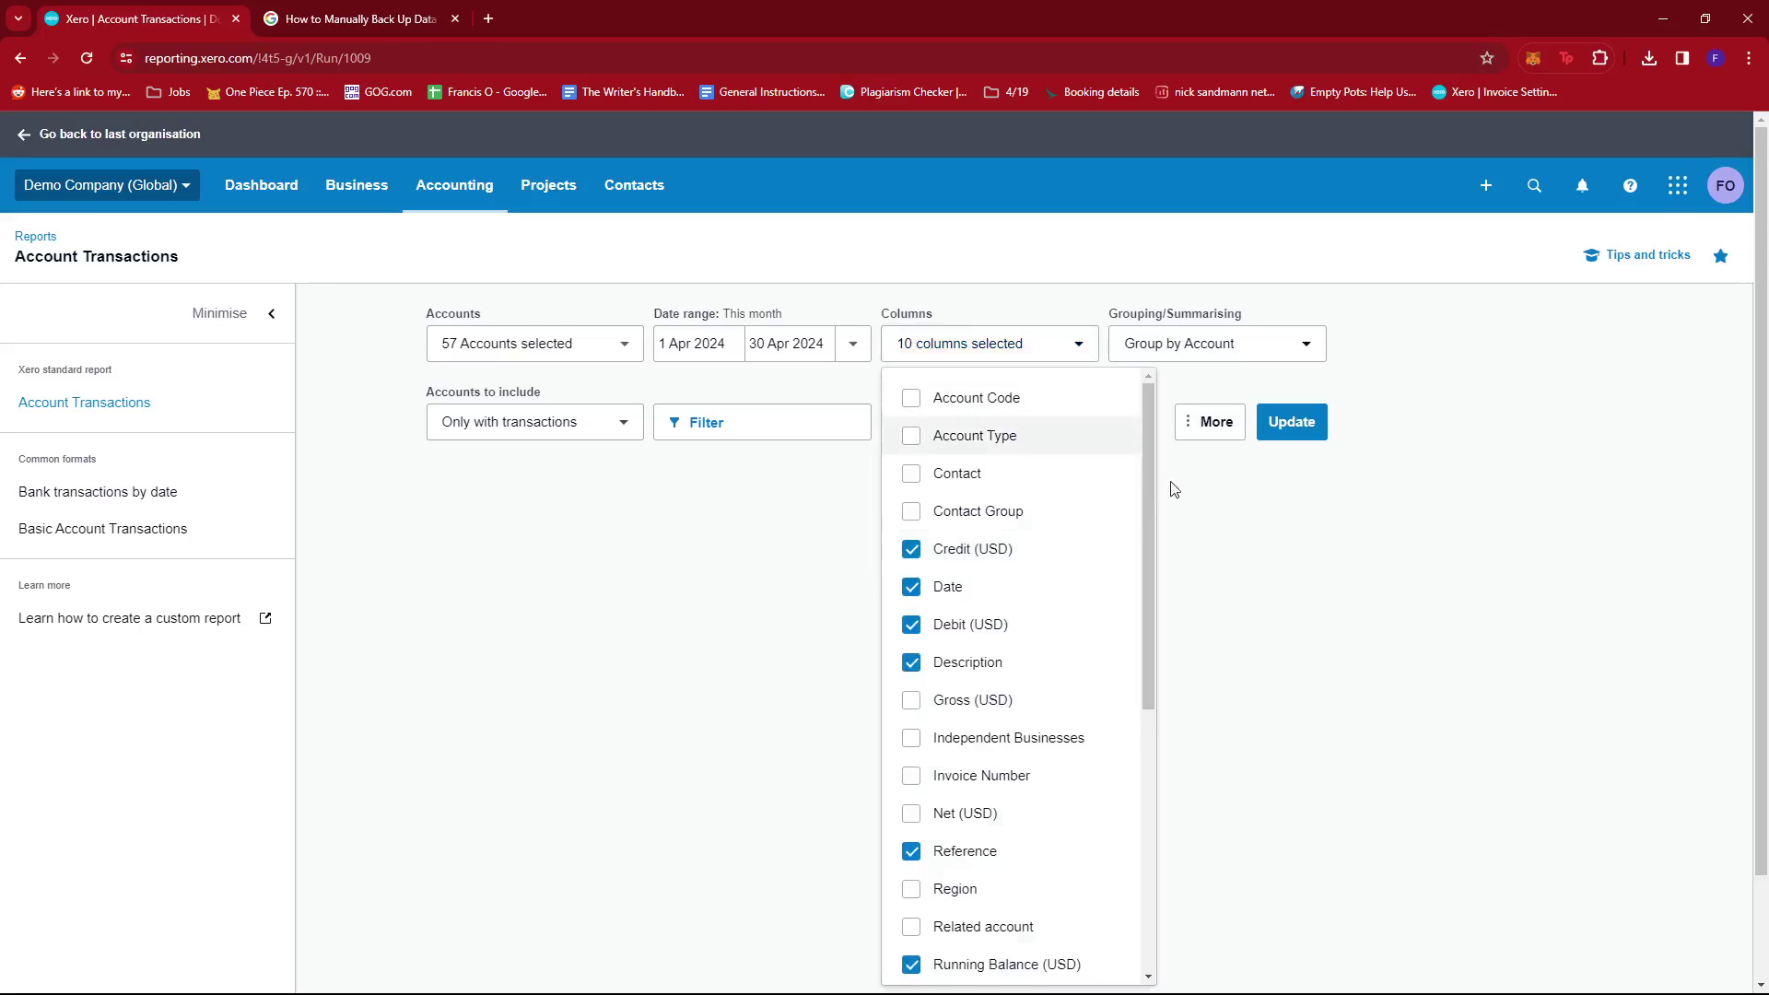
{"action": "scroll", "coordinate": [1013, 678], "scroll_direction": "down", "scroll_amount": 4}
{"action": "scroll", "coordinate": [1014, 678], "scroll_direction": "up", "scroll_amount": 3}
{"action": "left_click", "coordinate": [1254, 553]}
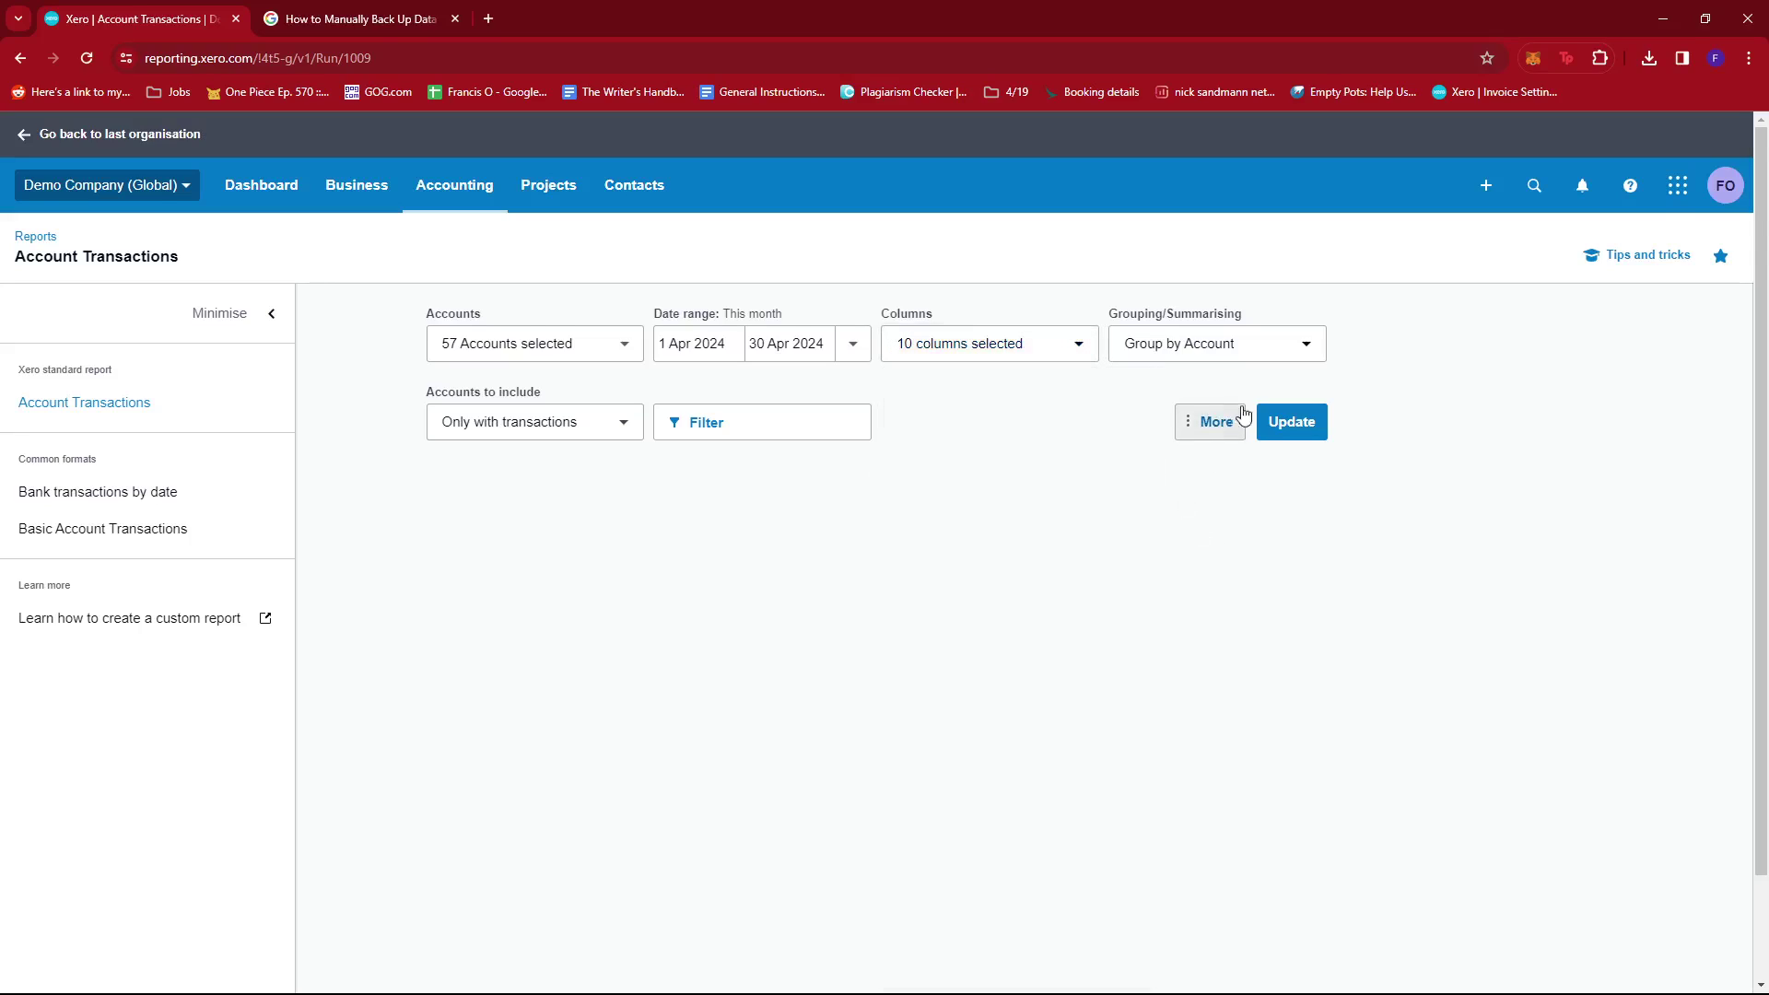
{"action": "left_click", "coordinate": [1290, 343]}
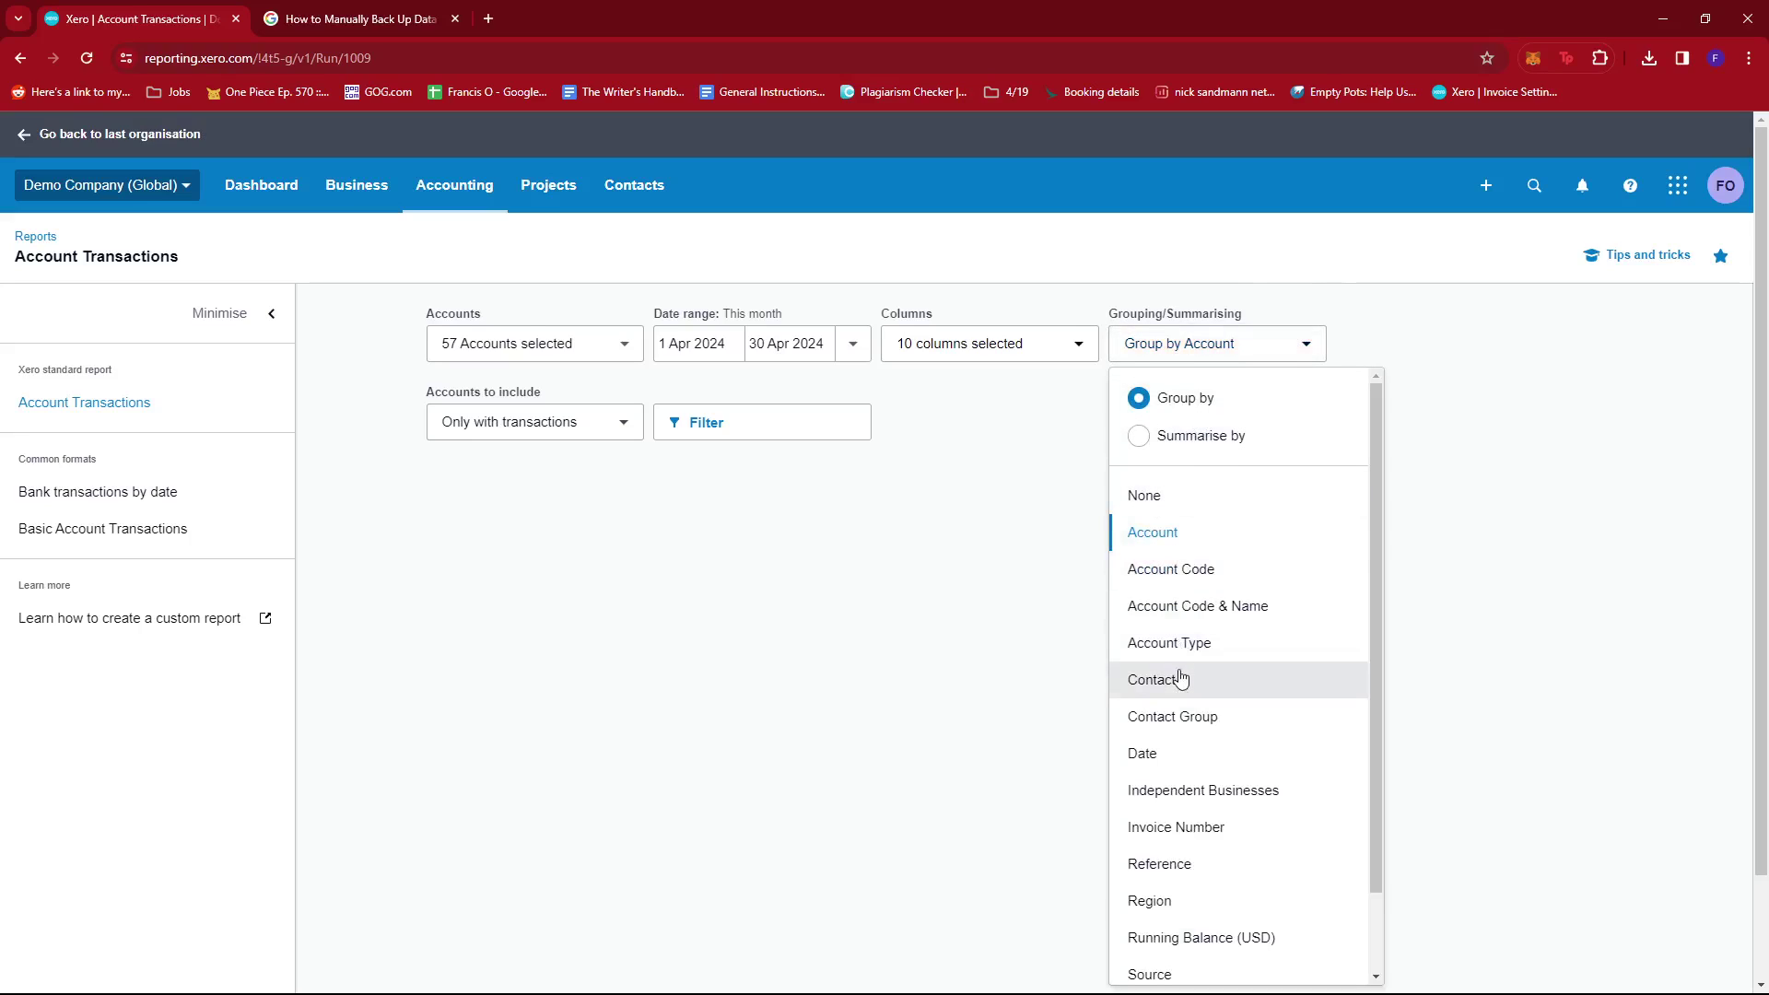
{"action": "left_click", "coordinate": [1439, 493]}
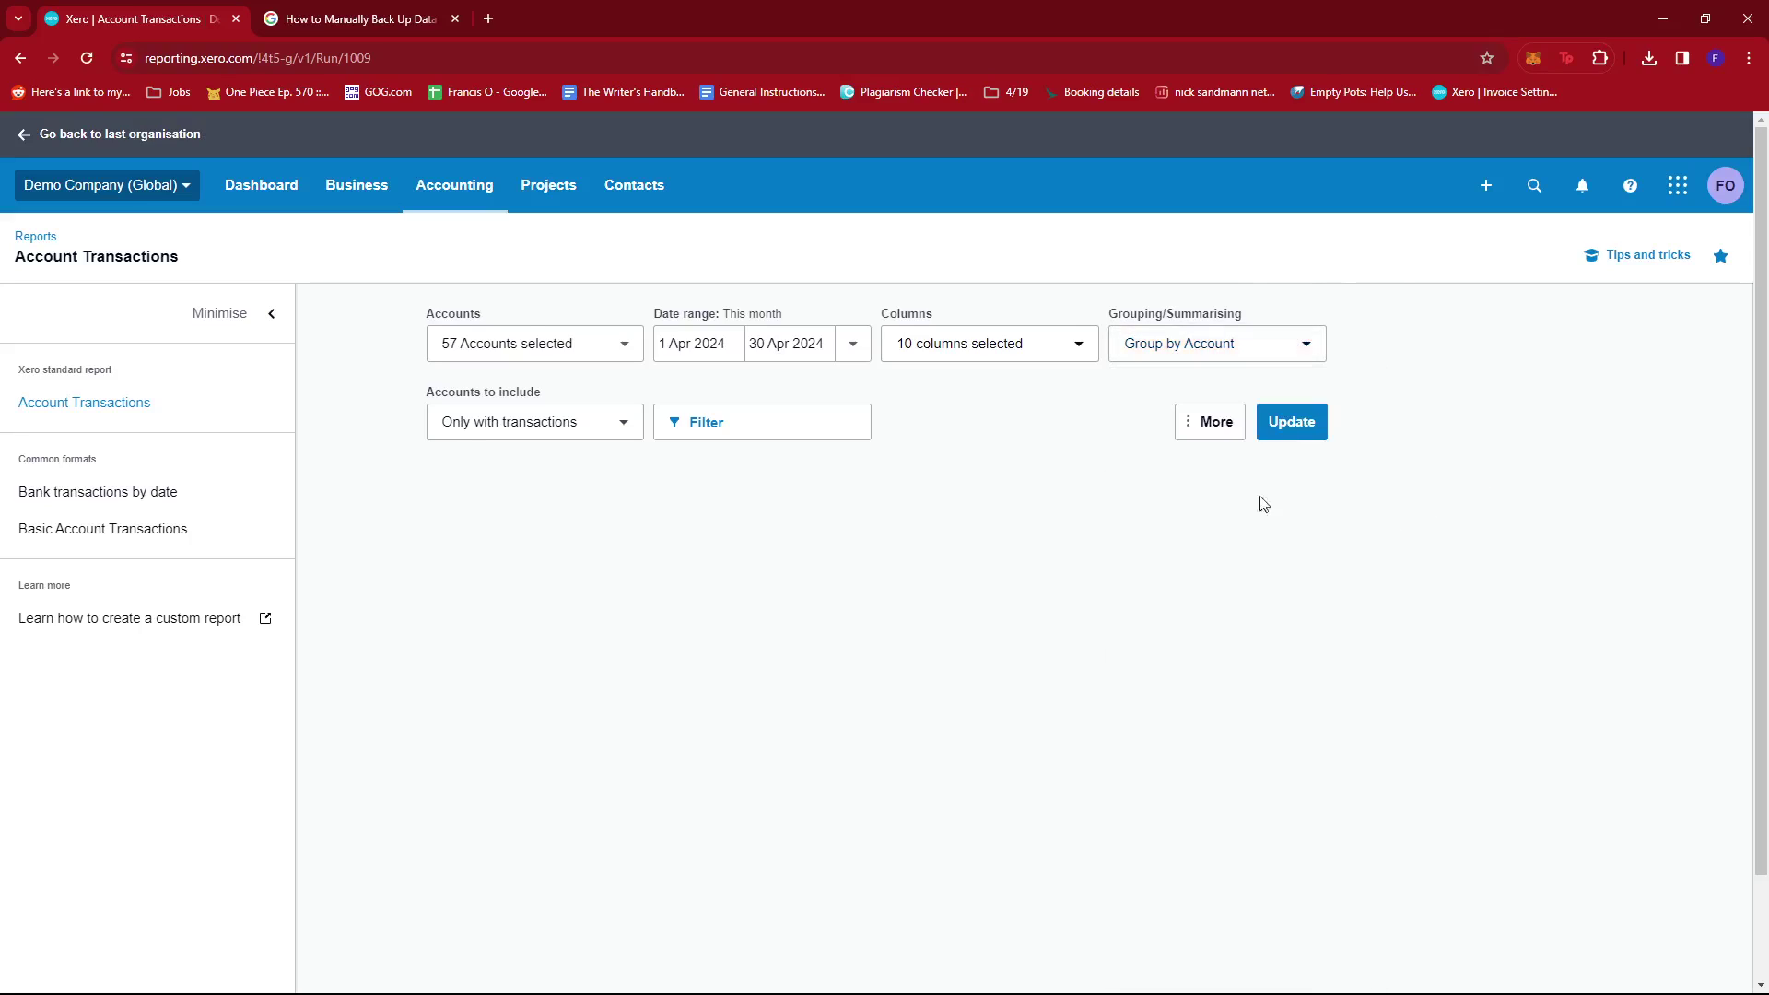
- Set Accounts to include to 'All, including zero balance'
{"action": "left_click", "coordinate": [610, 421]}
{"action": "left_click", "coordinate": [543, 550]}
{"action": "scroll", "coordinate": [976, 470], "scroll_direction": "down", "scroll_amount": 2}
{"action": "scroll", "coordinate": [1005, 456], "scroll_direction": "up", "scroll_amount": 2}
{"action": "left_click", "coordinate": [465, 192]}
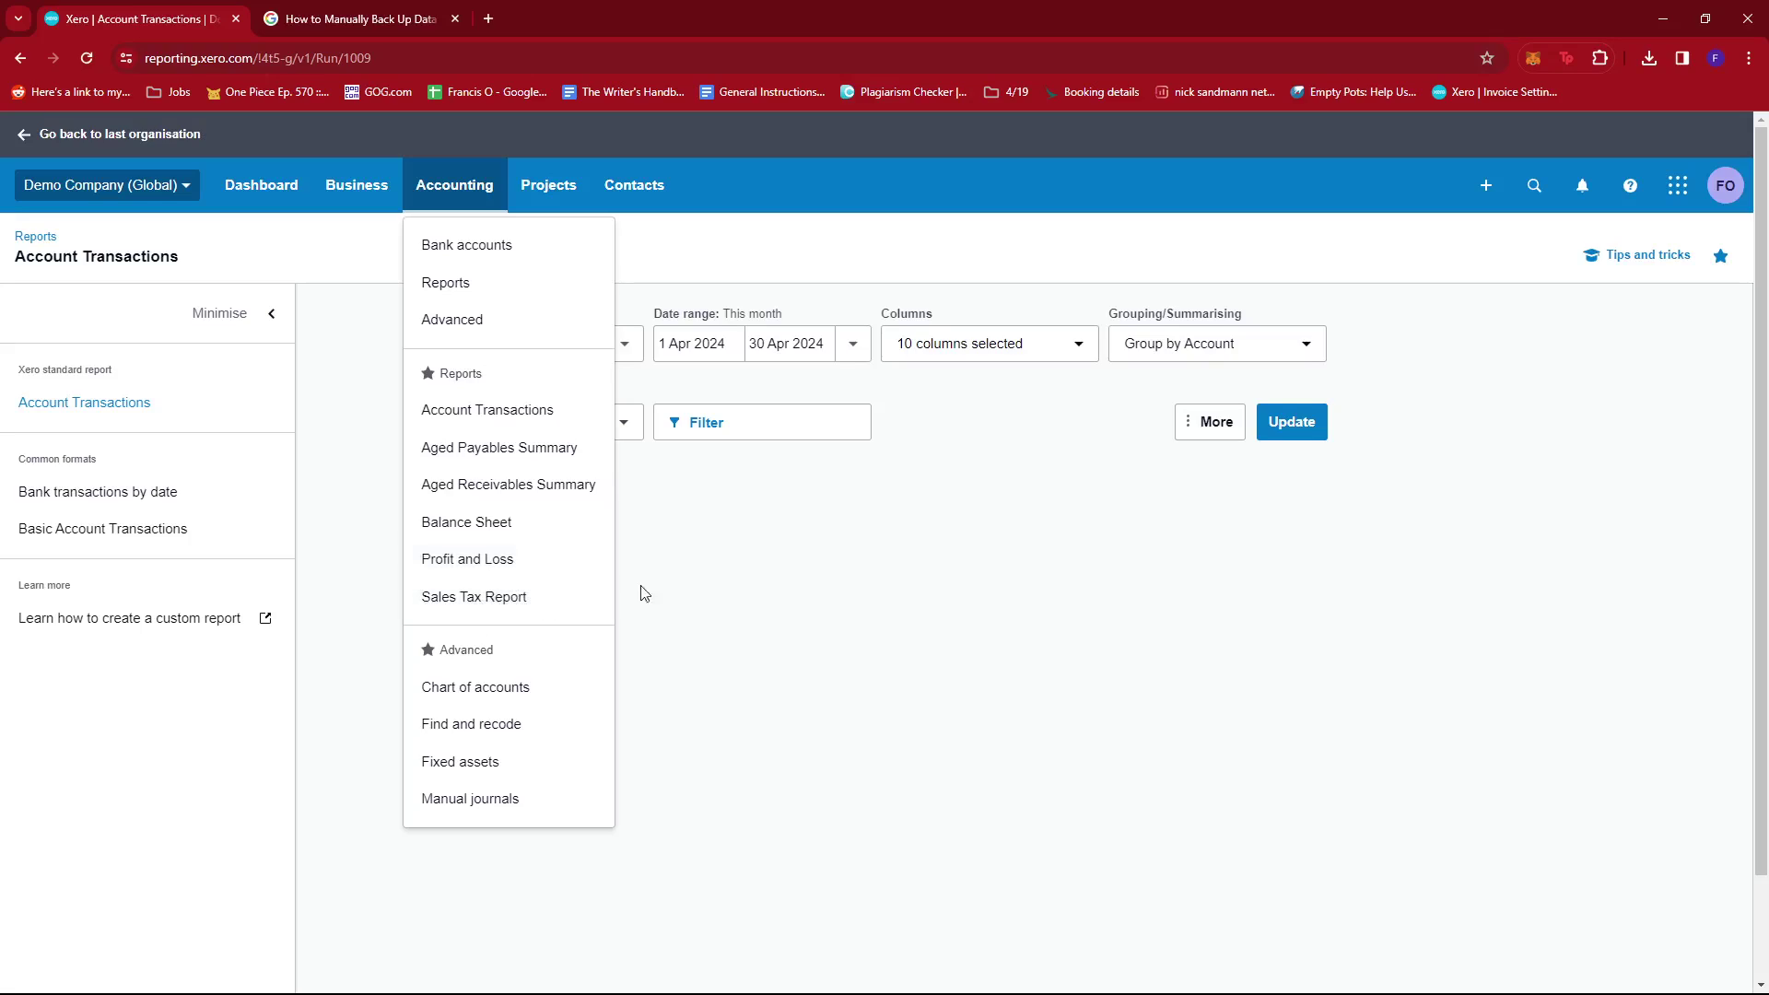
- Close the Accounting menu and run the Account Transactions report for 1–30 April 2024
{"action": "left_click", "coordinate": [985, 484]}
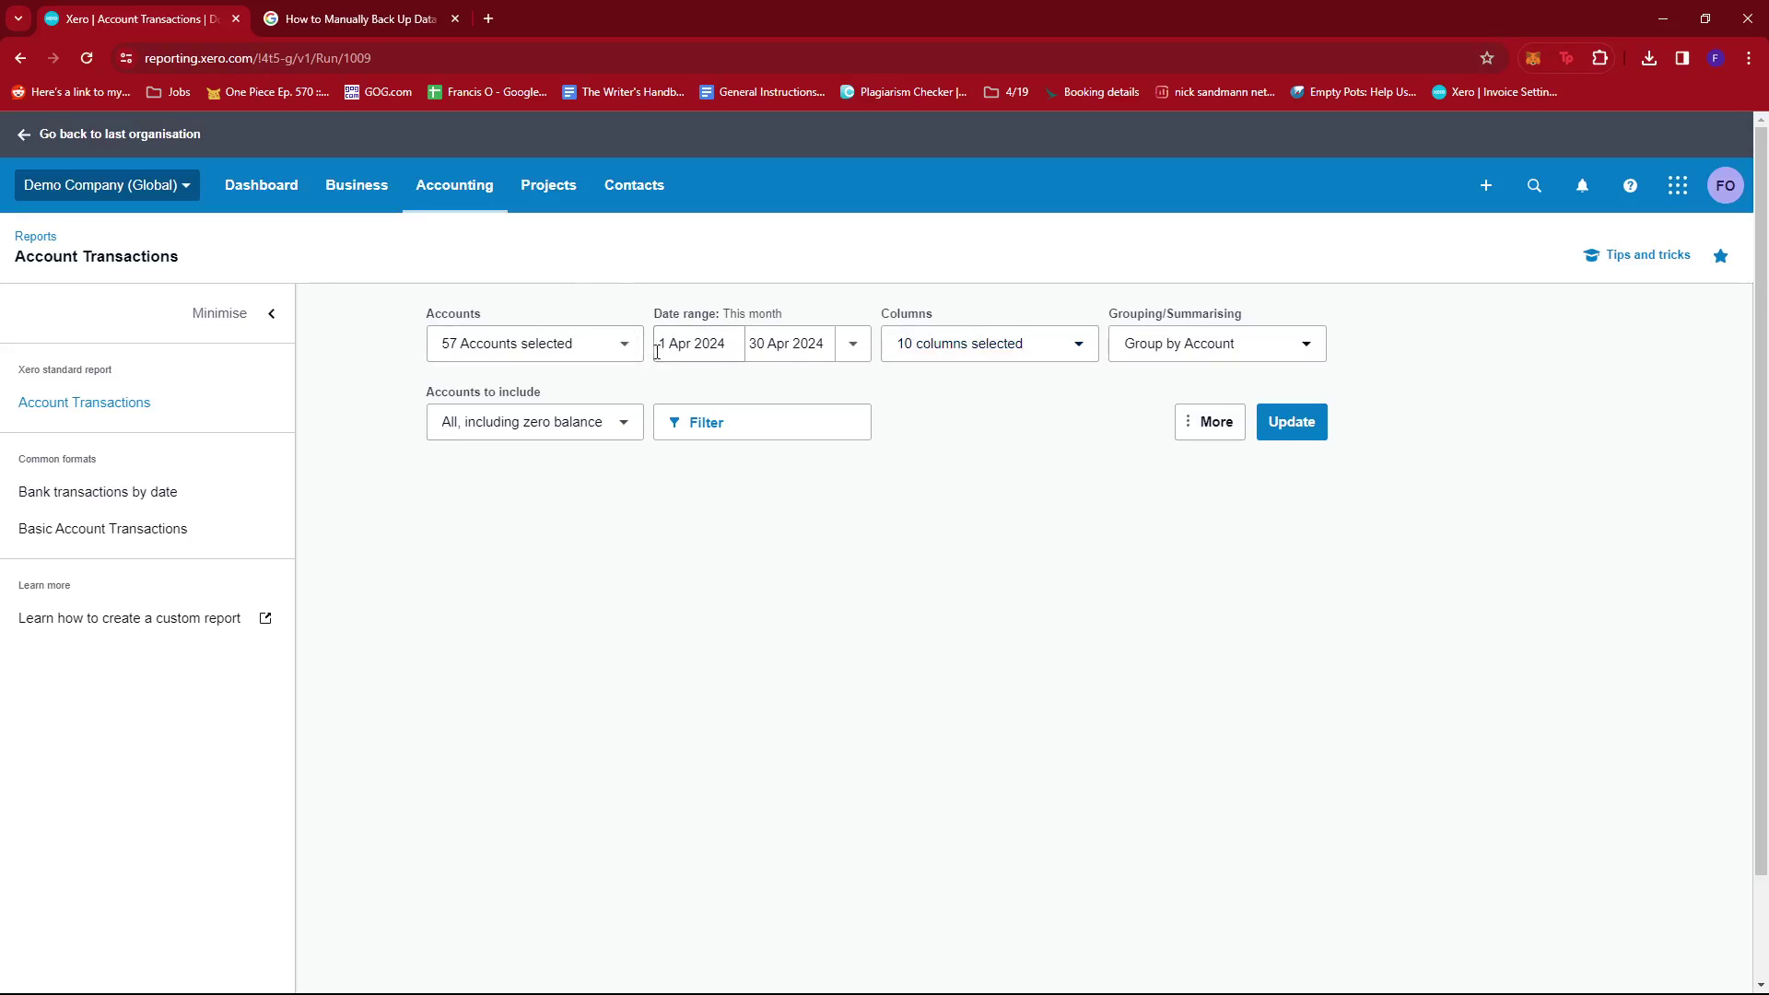
{"action": "left_click", "coordinate": [1293, 437]}
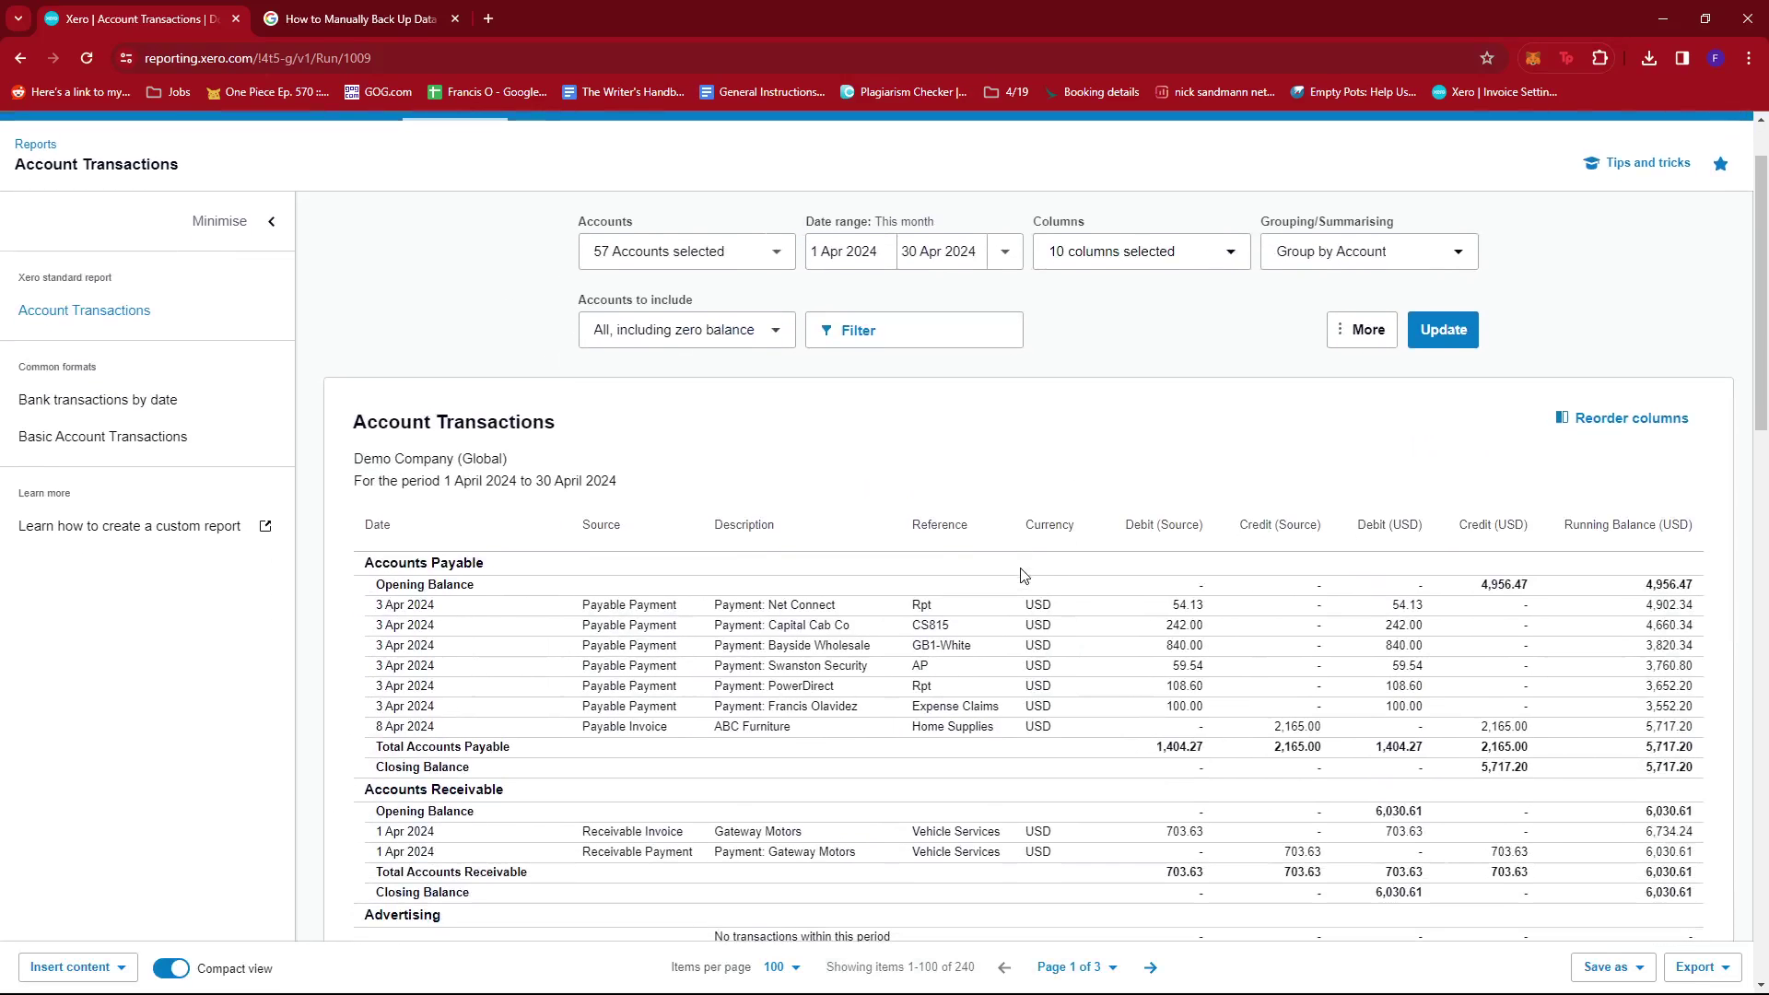
- Review the report's account sections: Accounts Payable closes at 5,717.20 and Accounts Receivable at 6,030.61
{"action": "scroll", "coordinate": [1013, 579], "scroll_direction": "down", "scroll_amount": 5}
{"action": "scroll", "coordinate": [999, 580], "scroll_direction": "up", "scroll_amount": 2}
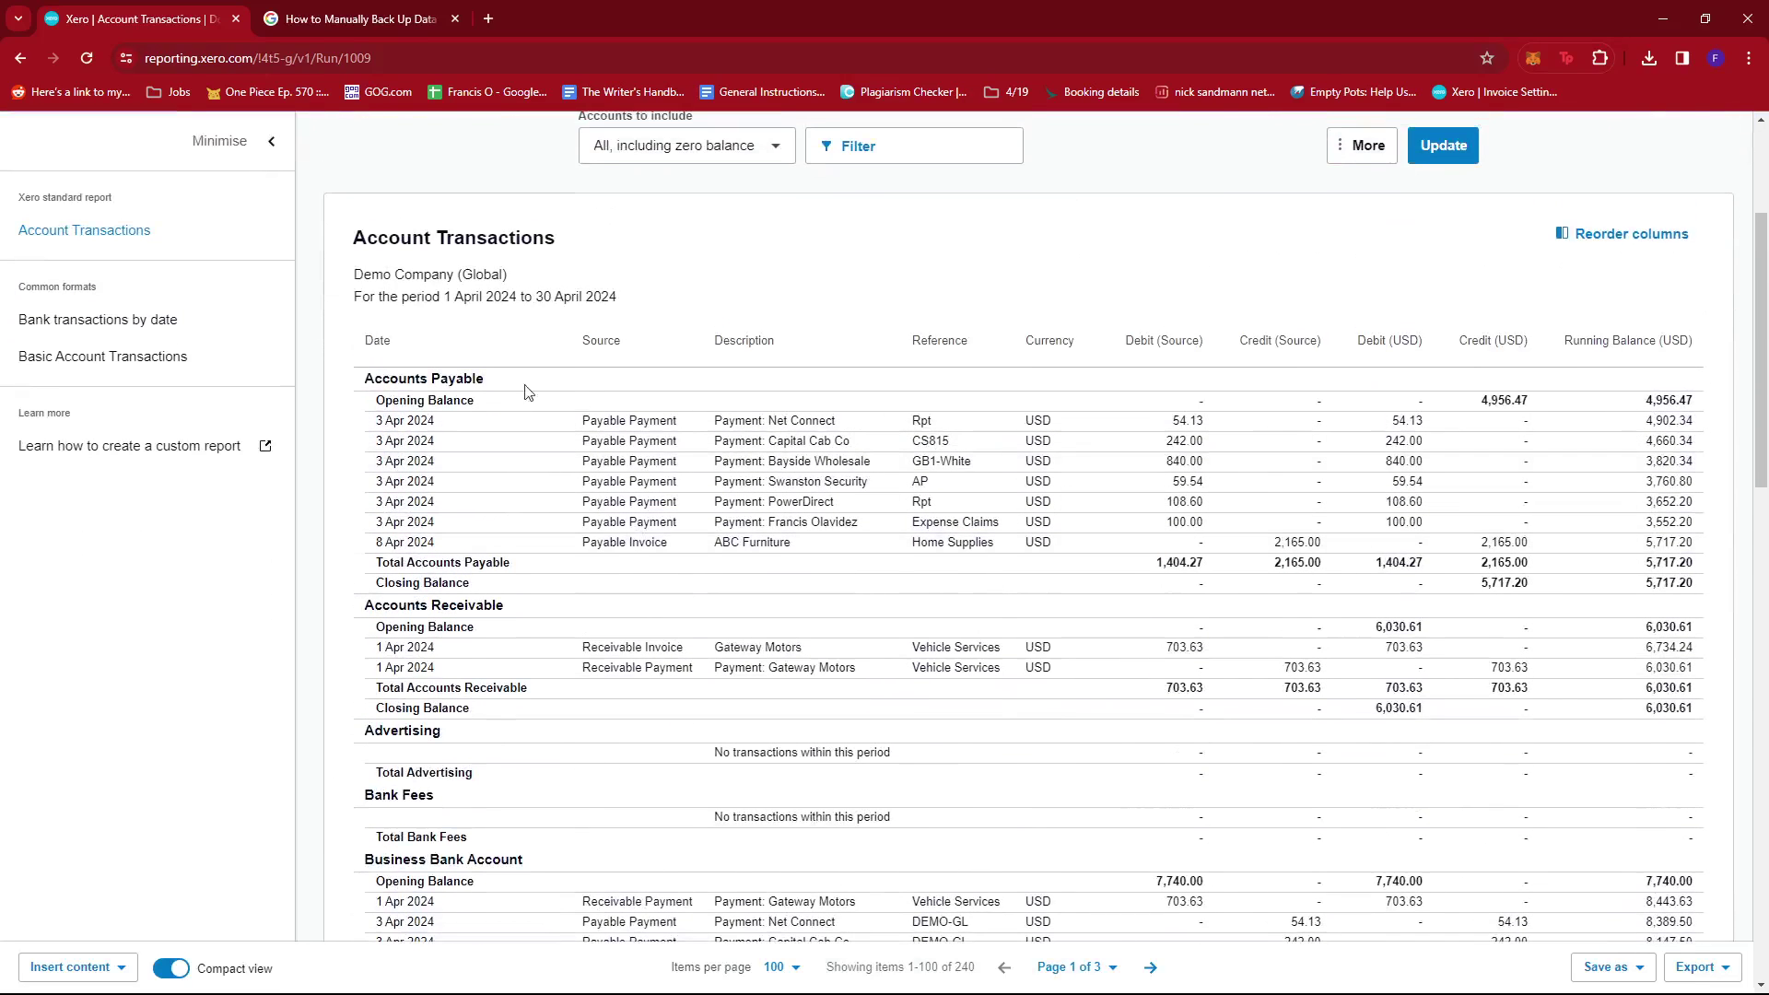
{"action": "scroll", "coordinate": [841, 413], "scroll_direction": "down", "scroll_amount": 10}
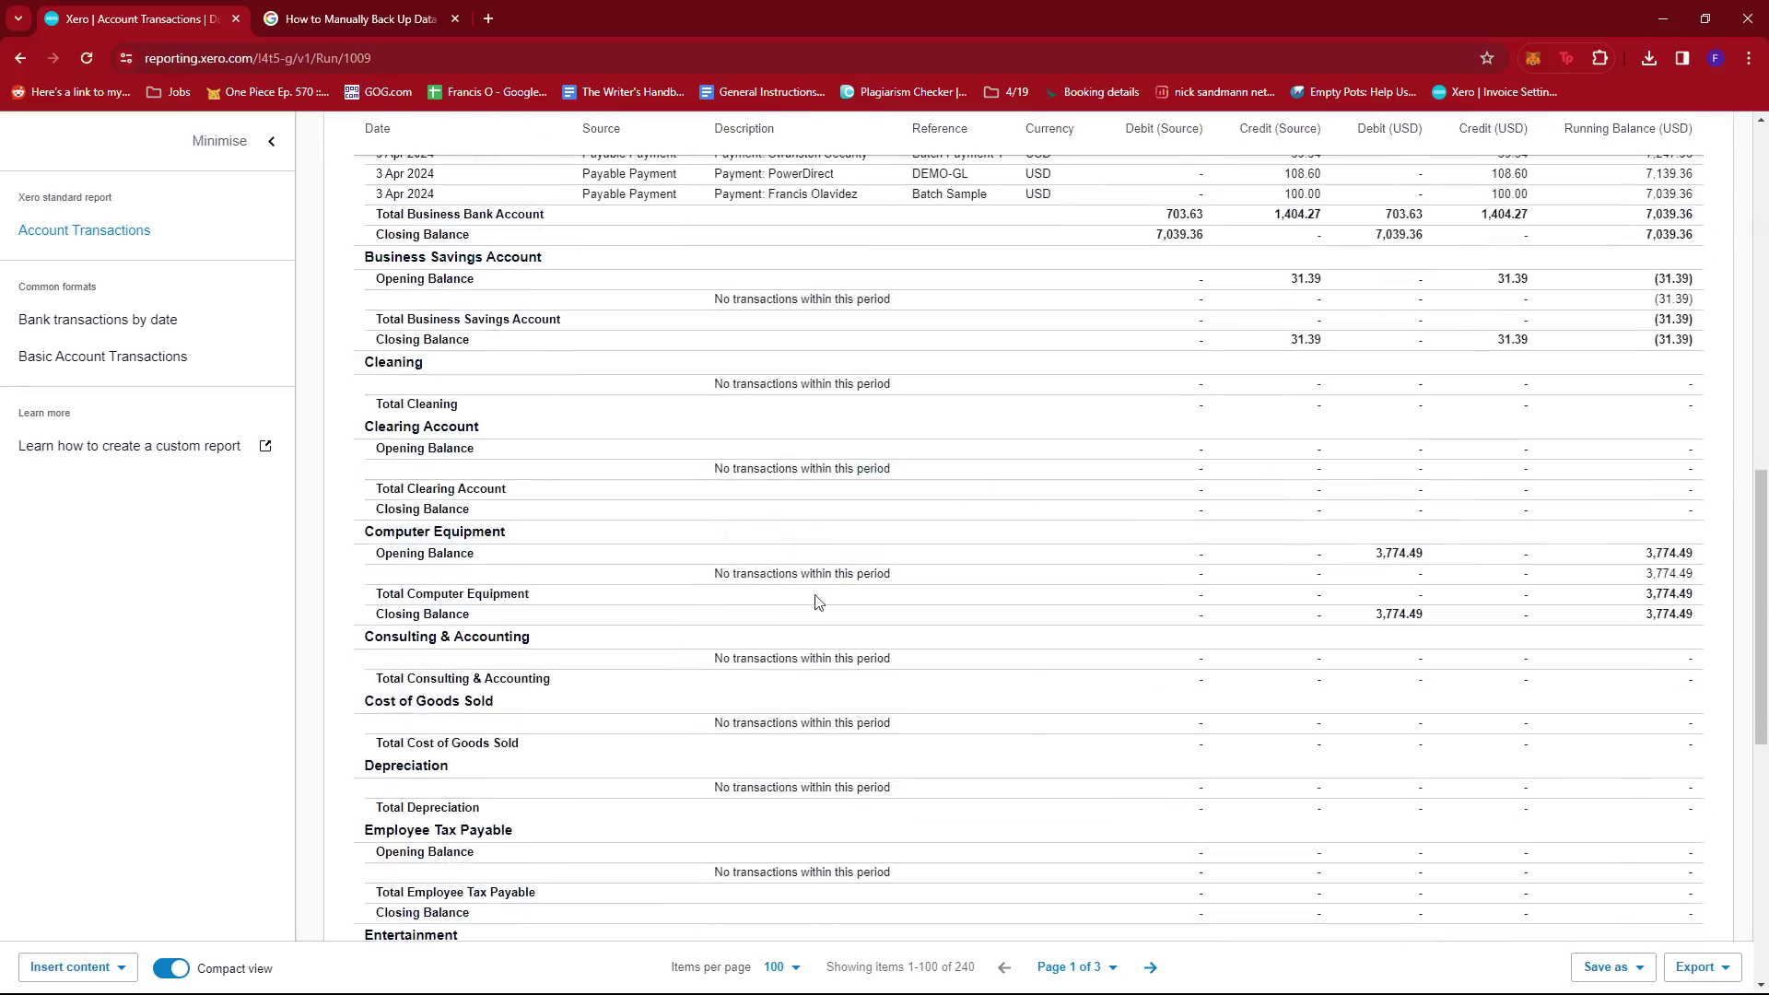
{"action": "scroll", "coordinate": [848, 562], "scroll_direction": "down", "scroll_amount": 2}
{"action": "scroll", "coordinate": [885, 427], "scroll_direction": "up", "scroll_amount": 7}
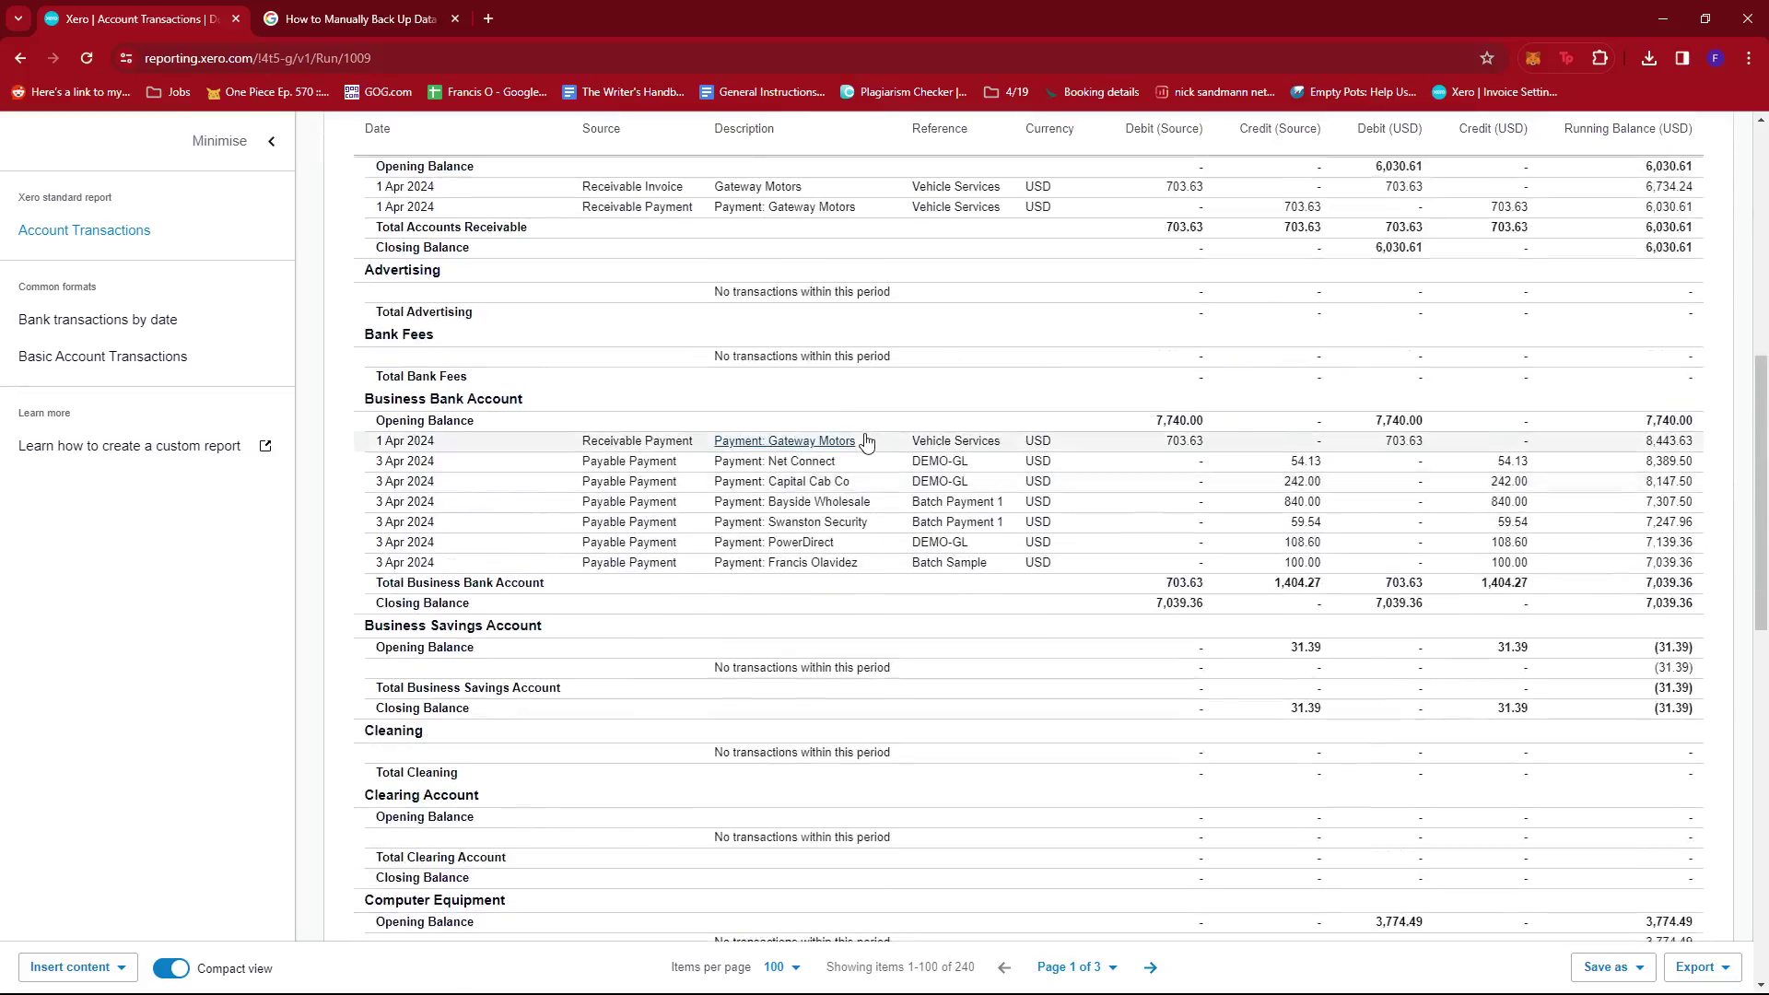
{"action": "scroll", "coordinate": [860, 449], "scroll_direction": "down", "scroll_amount": 7}
{"action": "scroll", "coordinate": [860, 448], "scroll_direction": "down", "scroll_amount": 6}
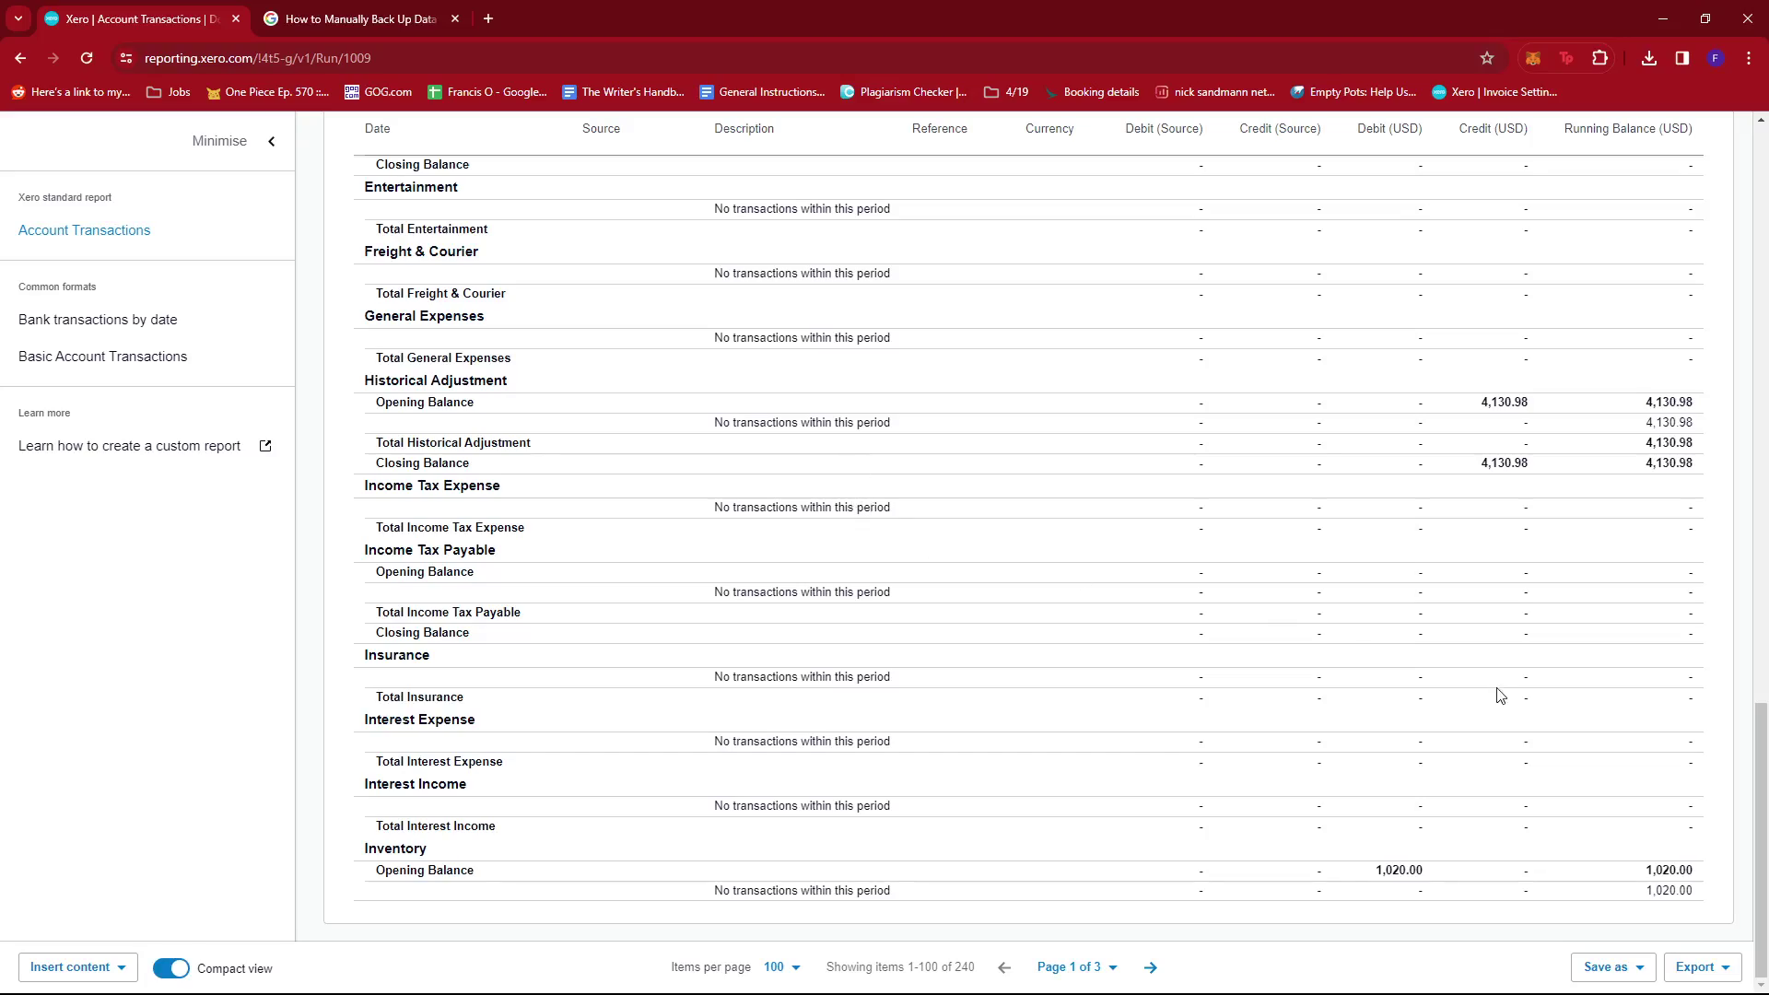
{"action": "scroll", "coordinate": [1493, 693], "scroll_direction": "up", "scroll_amount": 20}
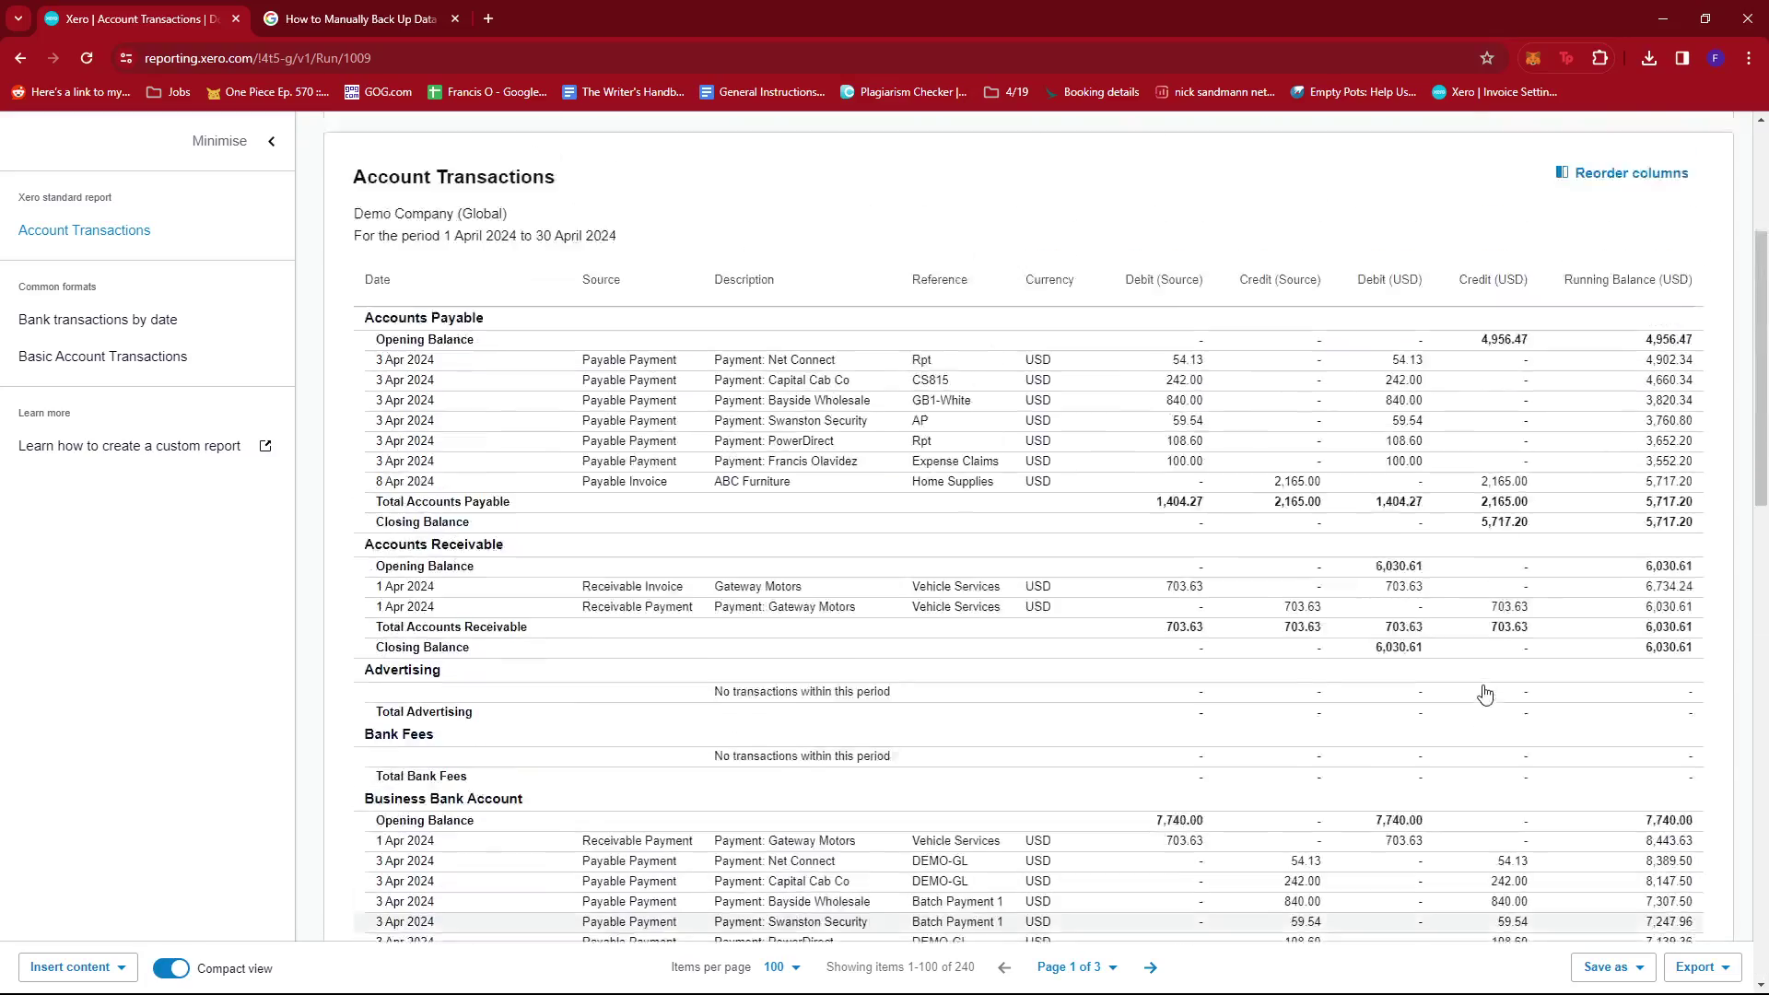
{"action": "scroll", "coordinate": [1353, 656], "scroll_direction": "up", "scroll_amount": 3}
{"action": "scroll", "coordinate": [1345, 650], "scroll_direction": "down", "scroll_amount": 1}
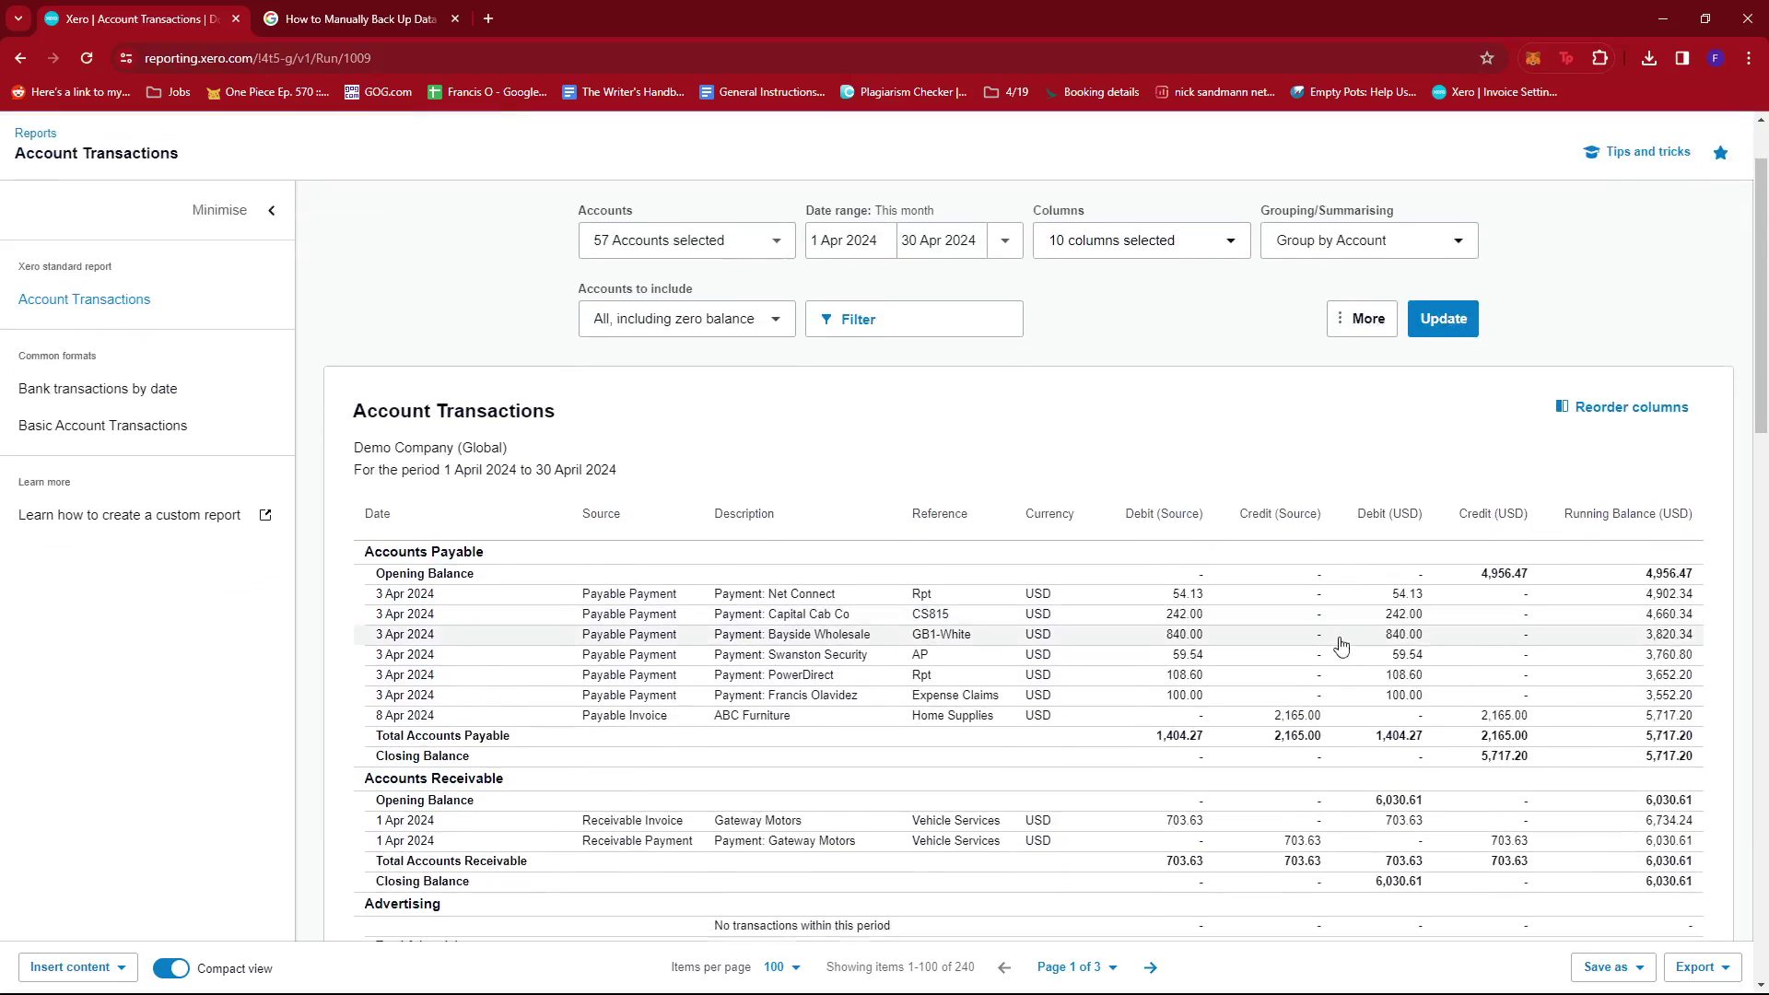
- Export the Account Transactions report to PDF and scroll through the 10-page file
{"action": "left_click", "coordinate": [1691, 970]}
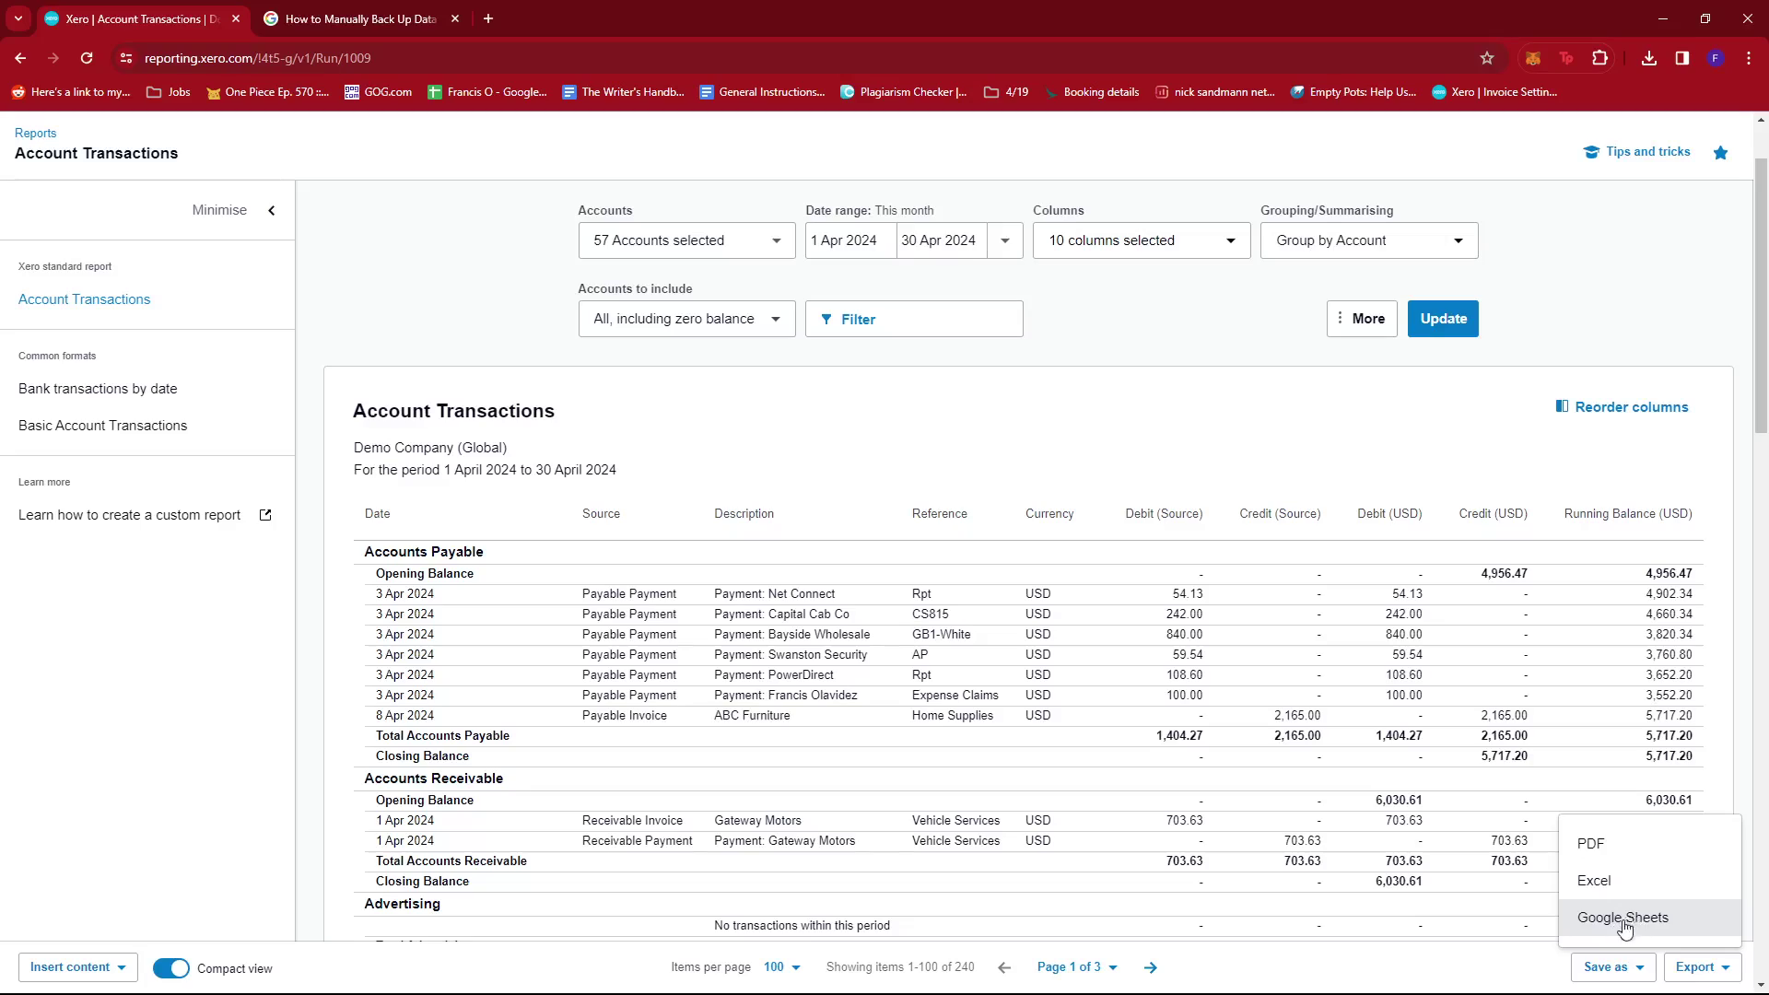
{"action": "left_click", "coordinate": [1613, 852]}
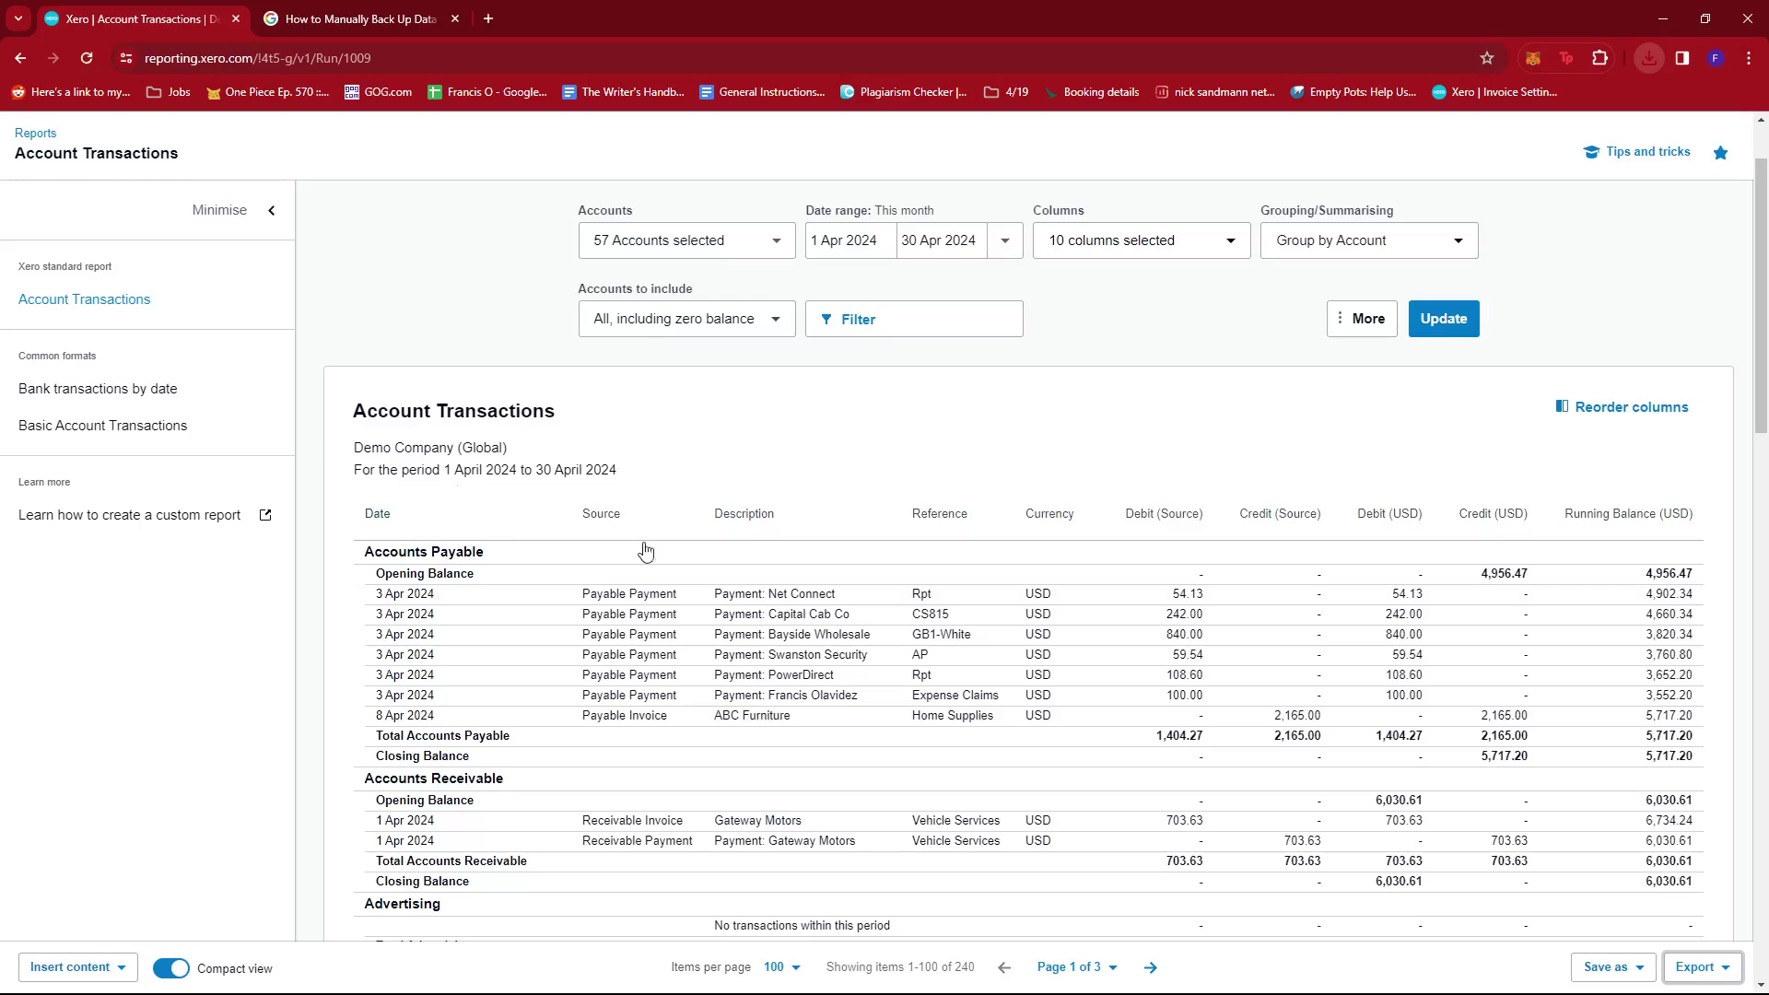
{"action": "scroll", "coordinate": [786, 486], "scroll_direction": "down", "scroll_amount": 3}
{"action": "scroll", "coordinate": [786, 487], "scroll_direction": "up", "scroll_amount": 5}
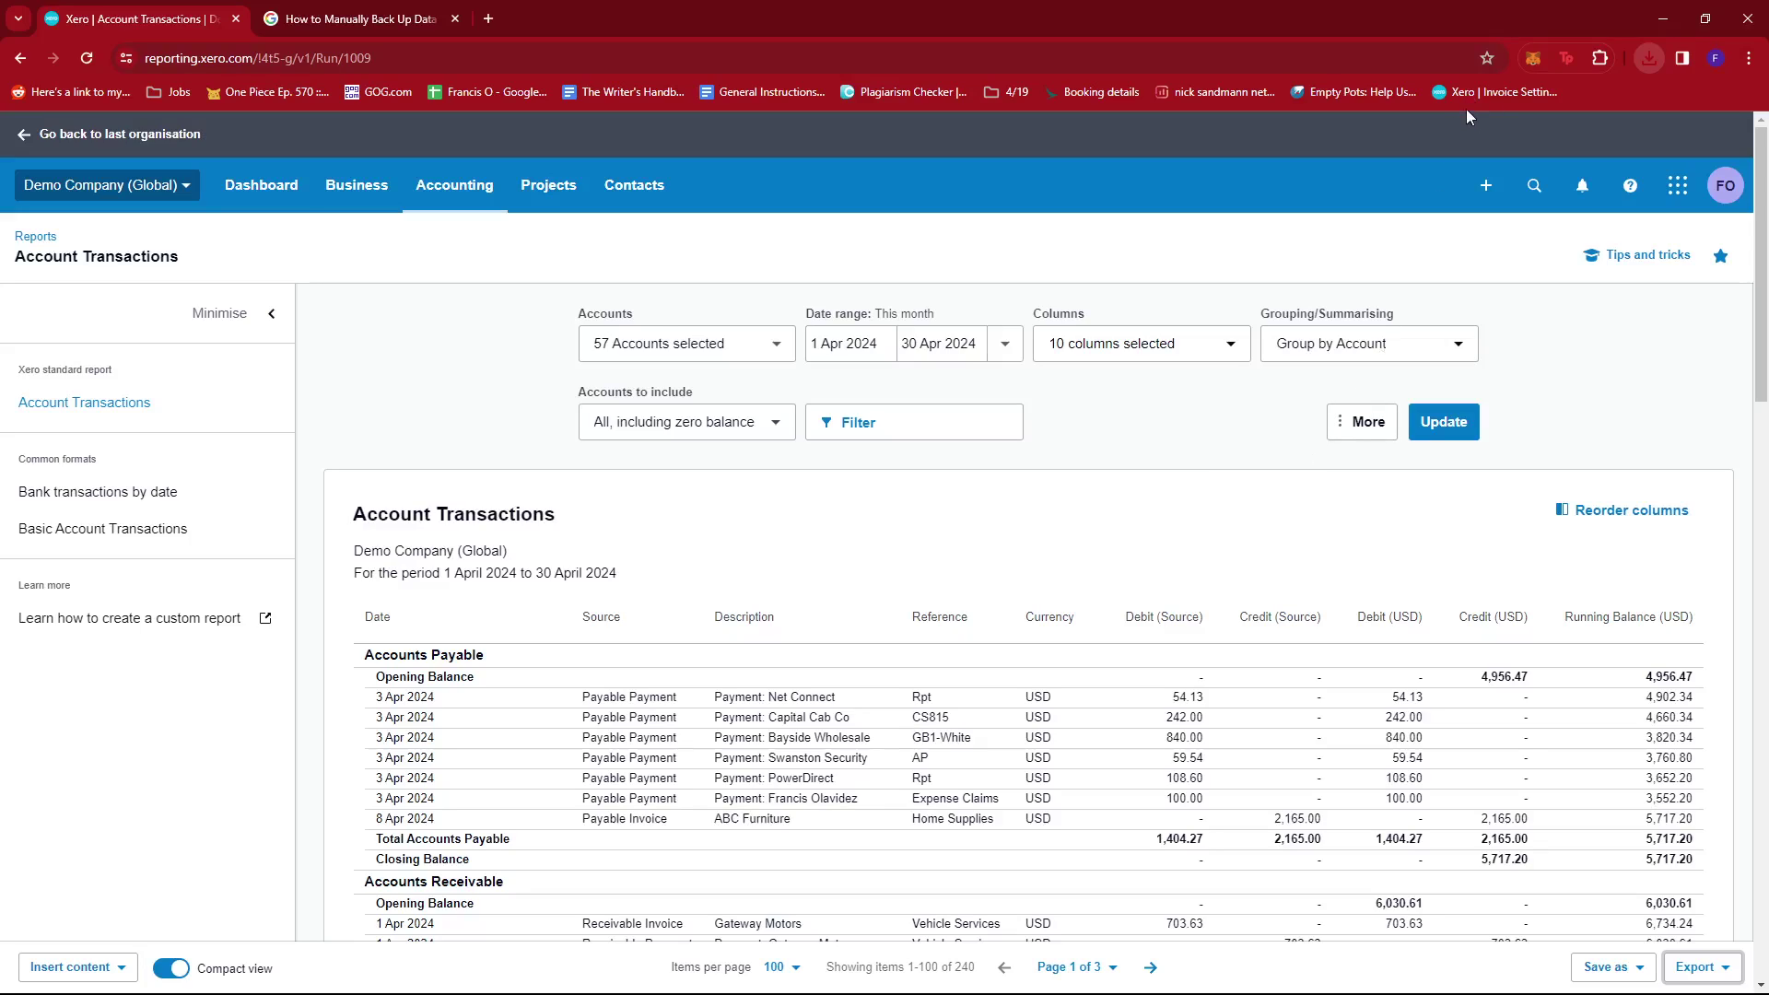
{"action": "scroll", "coordinate": [1049, 427], "scroll_direction": "down", "scroll_amount": 5}
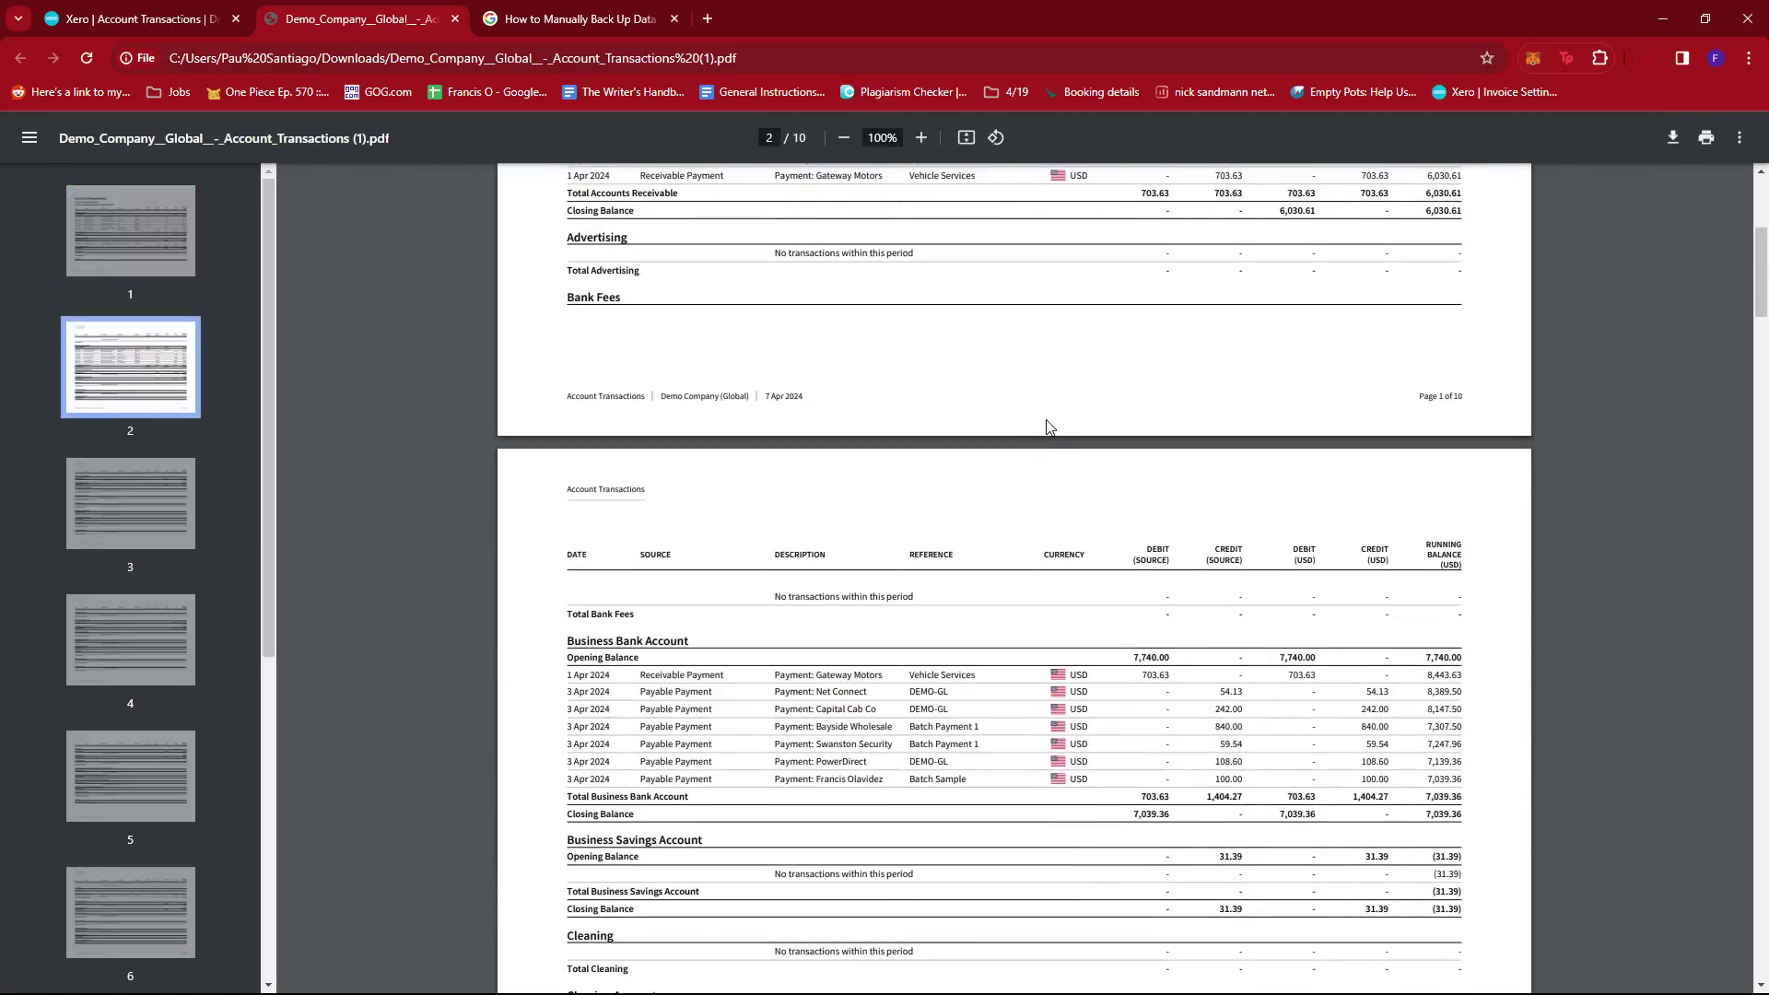
{"action": "scroll", "coordinate": [1049, 427], "scroll_direction": "down", "scroll_amount": 20}
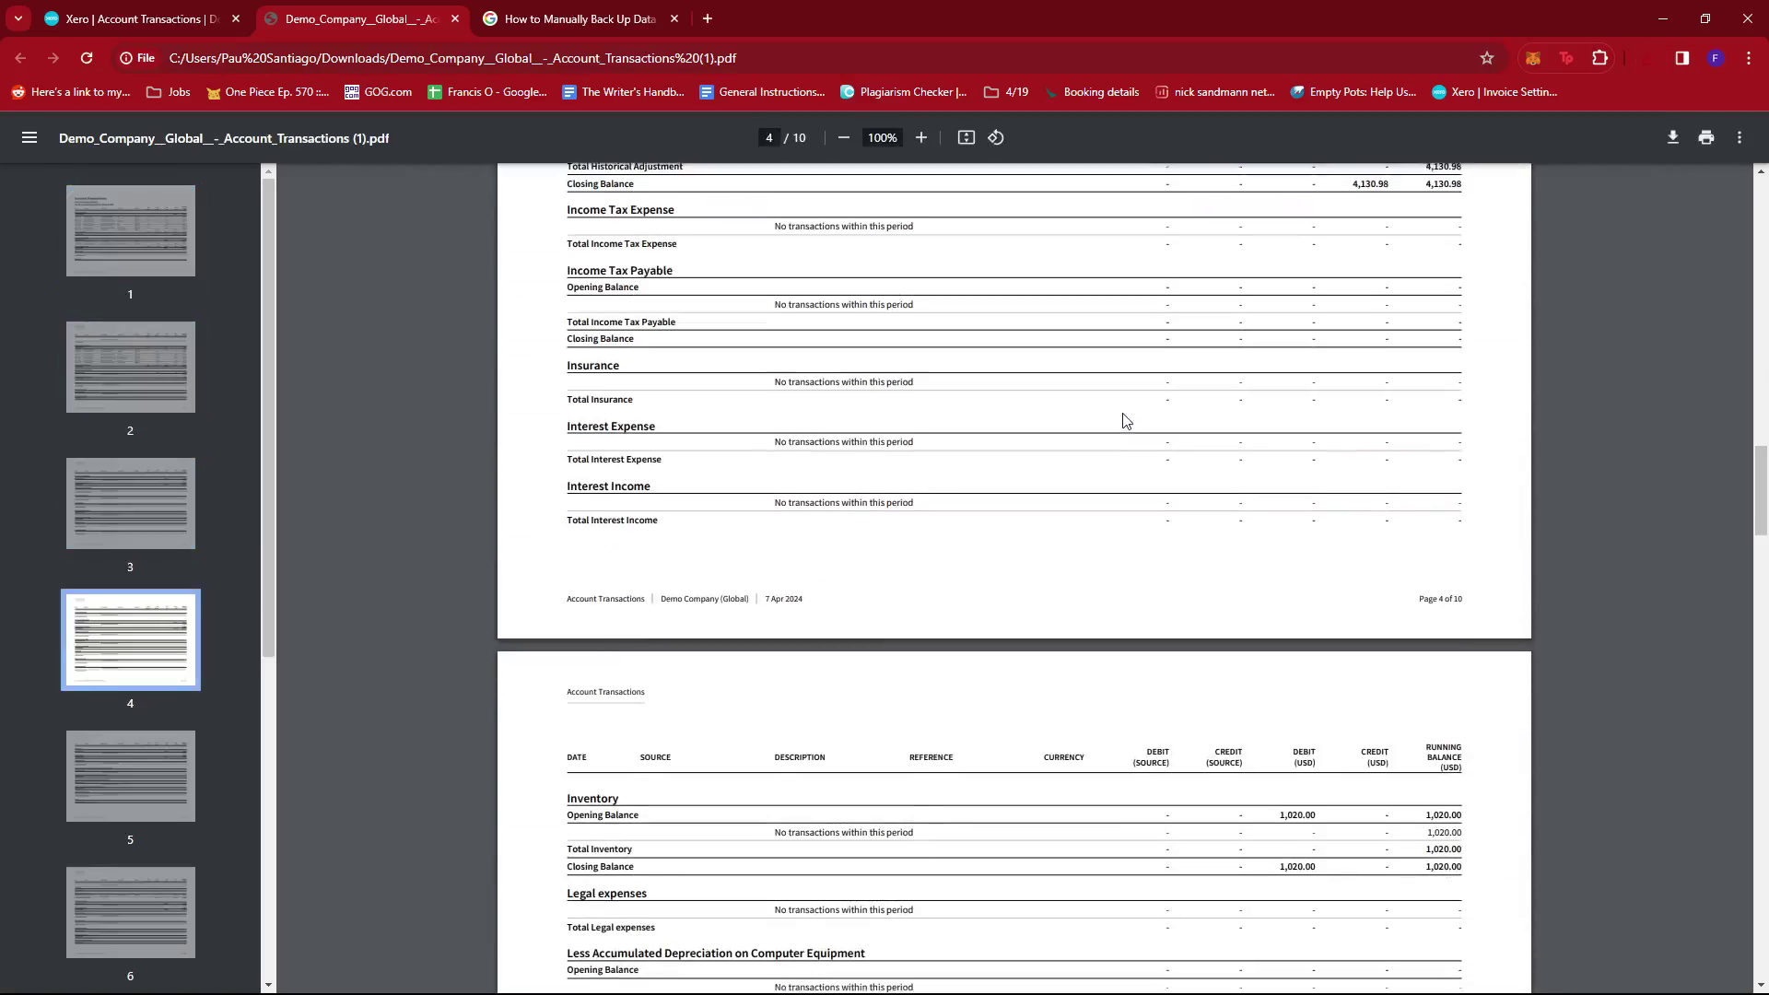
{"action": "scroll", "coordinate": [1126, 421], "scroll_direction": "down", "scroll_amount": 20}
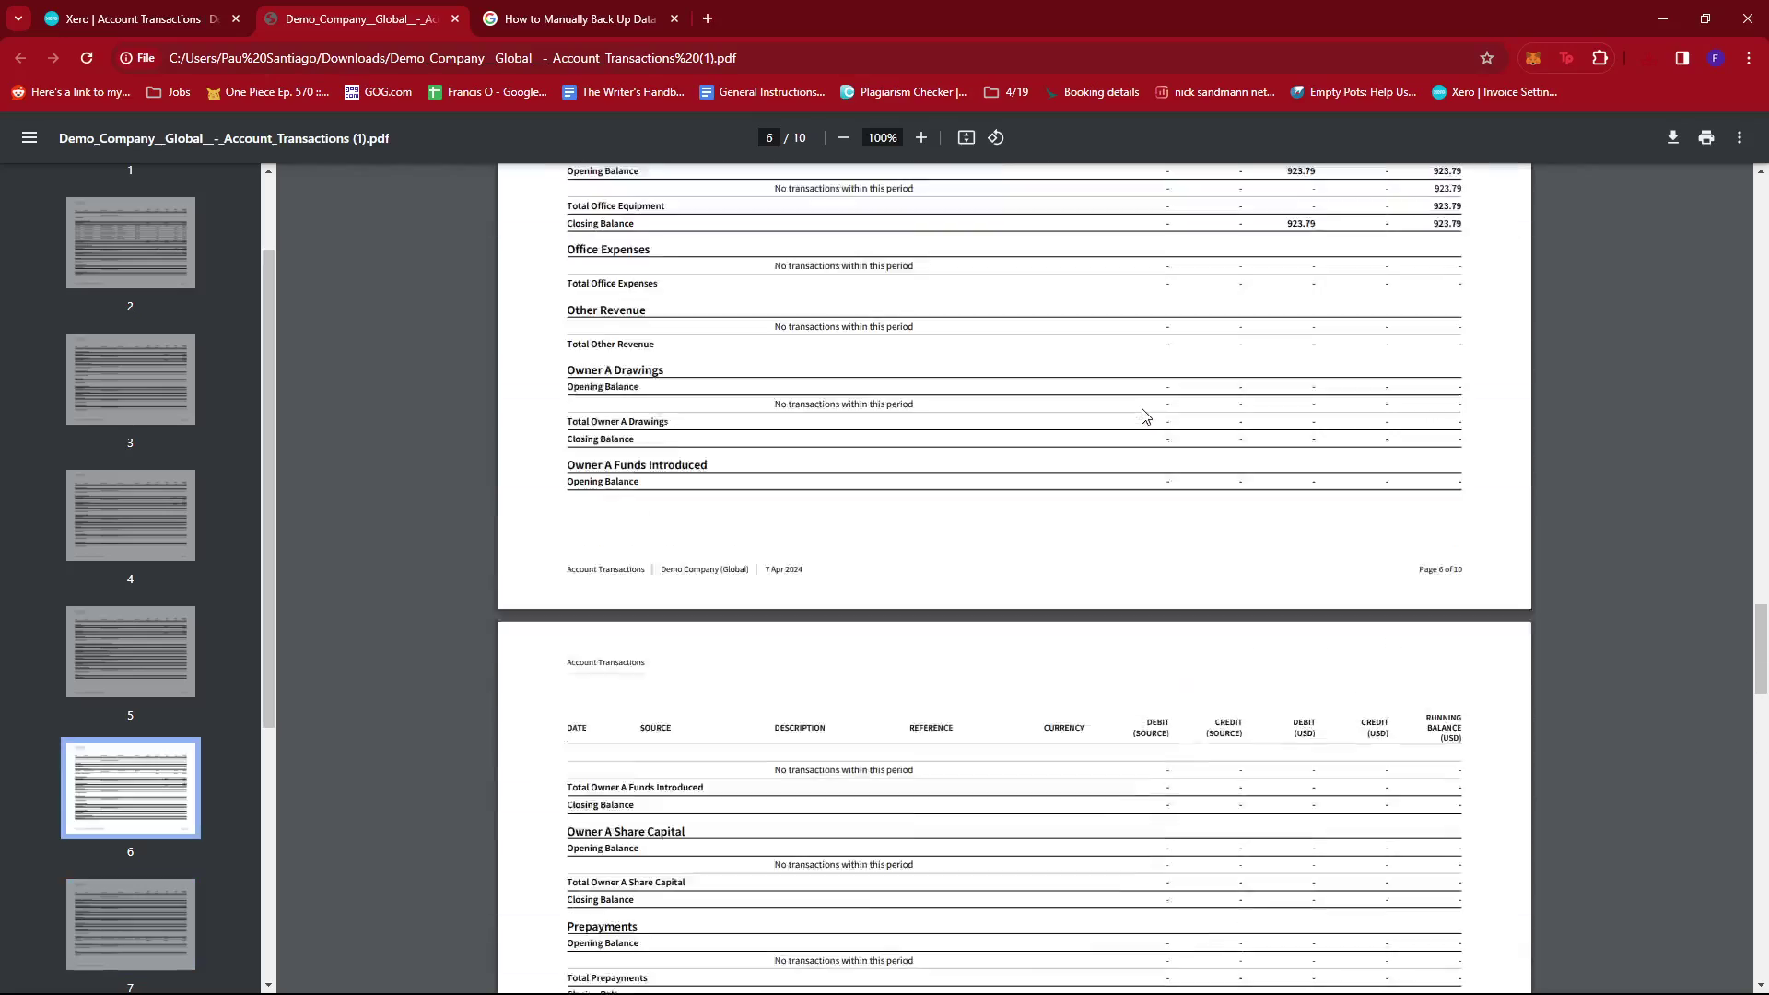
{"action": "scroll", "coordinate": [1145, 416], "scroll_direction": "up", "scroll_amount": 20}
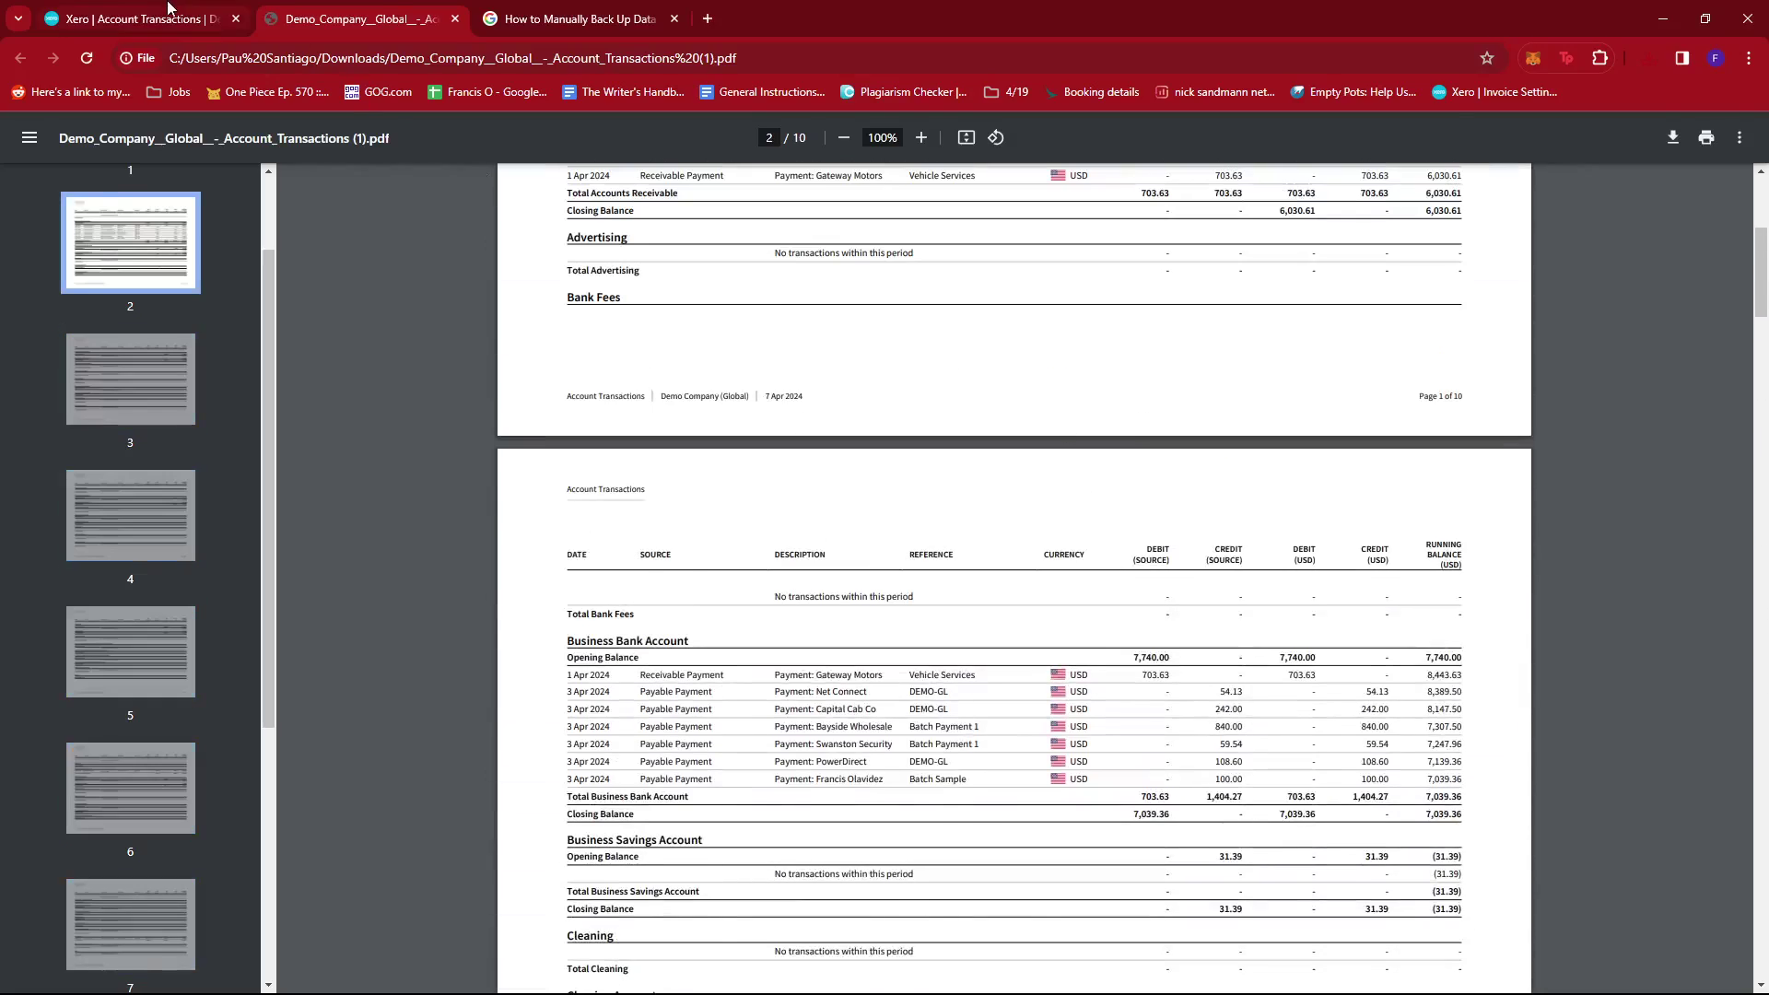
- Back in the Xero tab, export the Account Transactions report to Google Sheets
{"action": "left_click", "coordinate": [169, 8]}
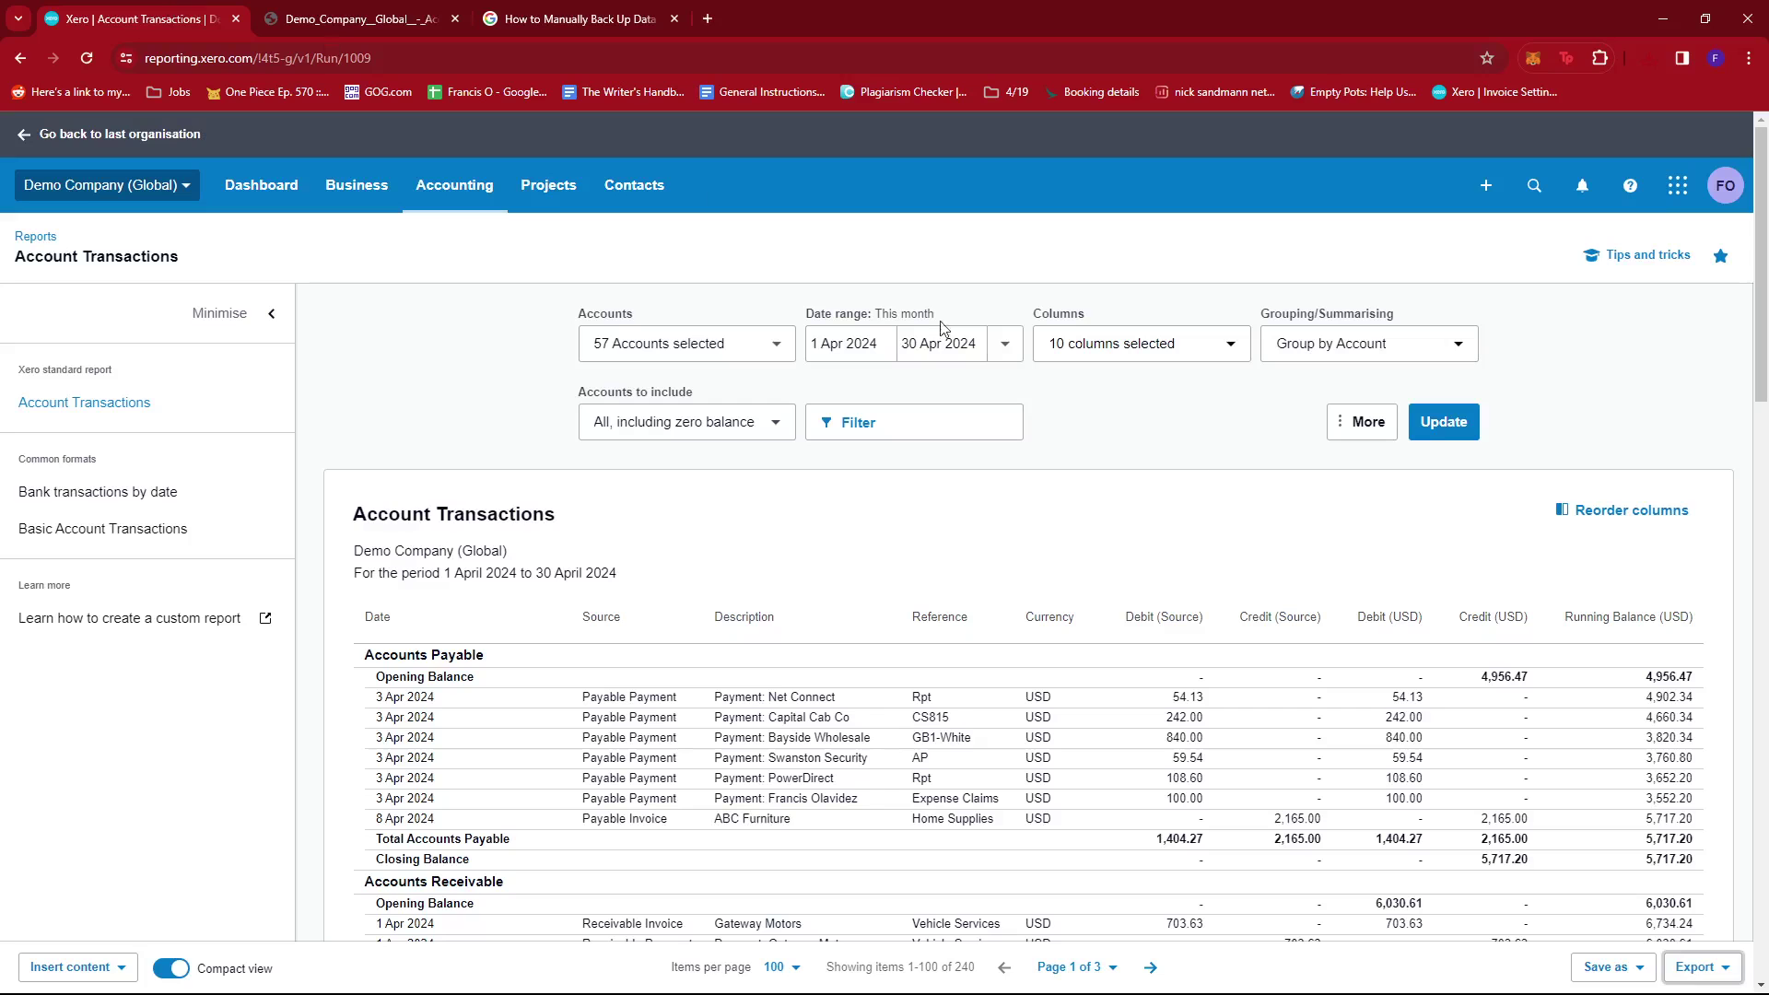
{"action": "left_click", "coordinate": [1692, 967]}
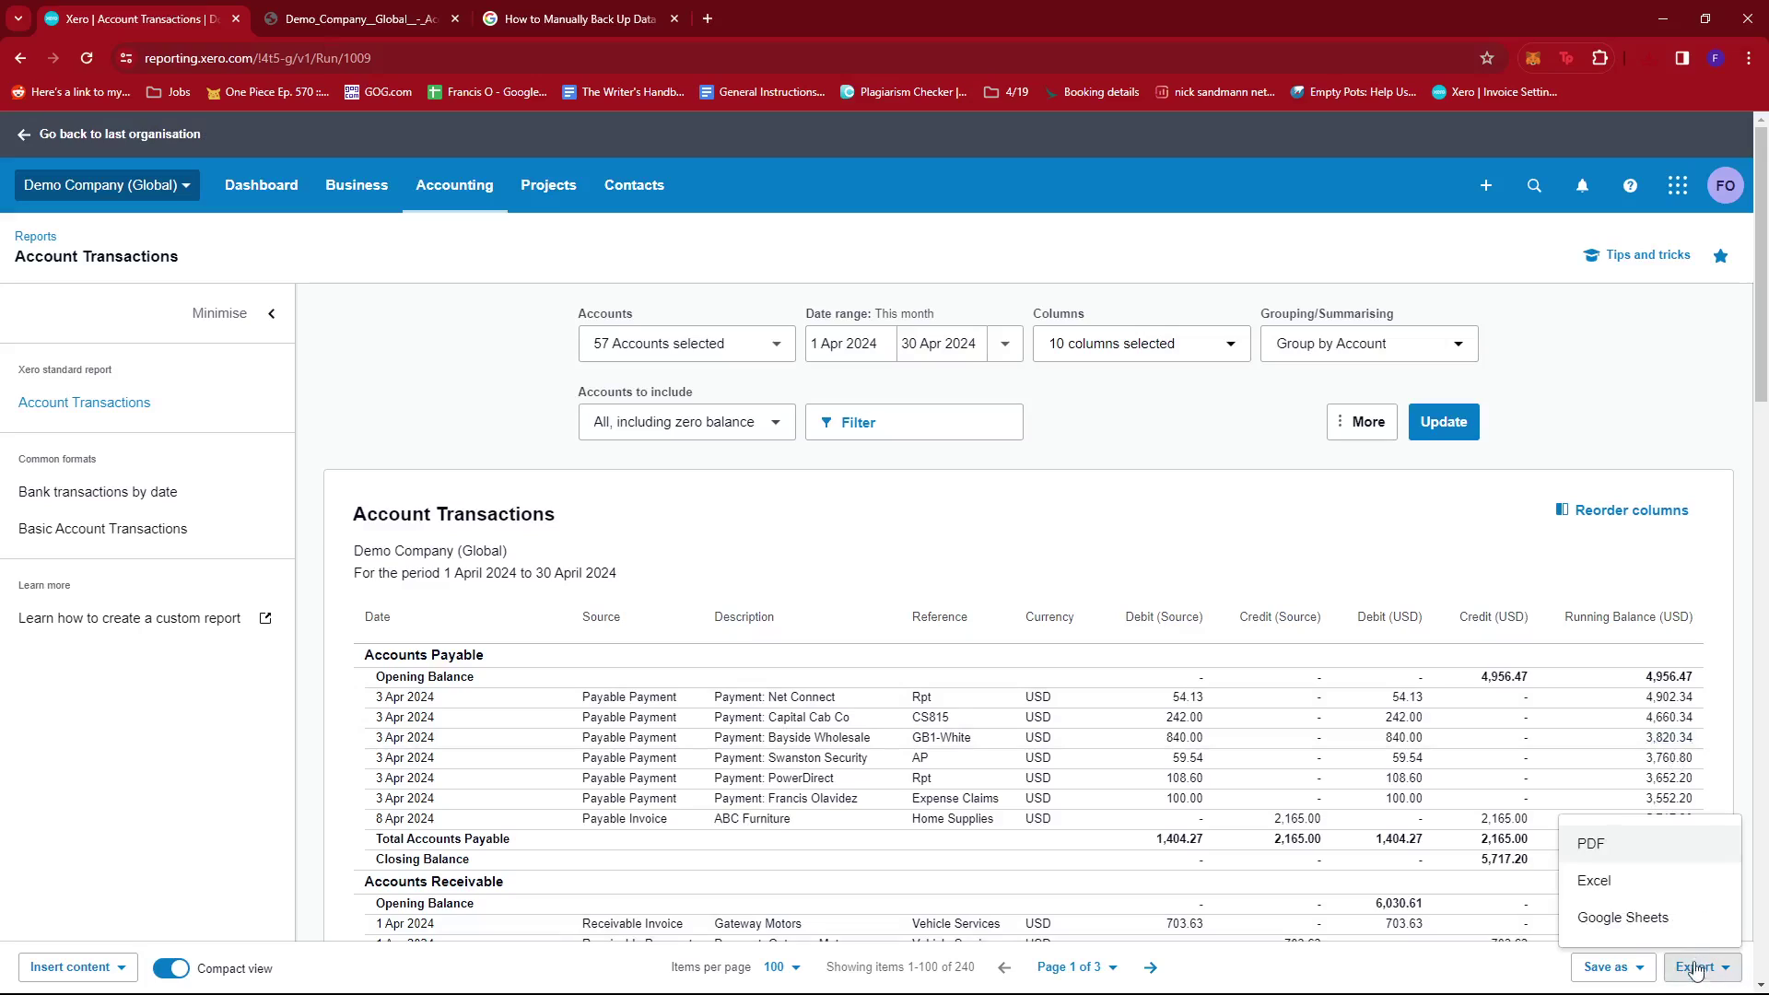
{"action": "left_click", "coordinate": [1626, 918]}
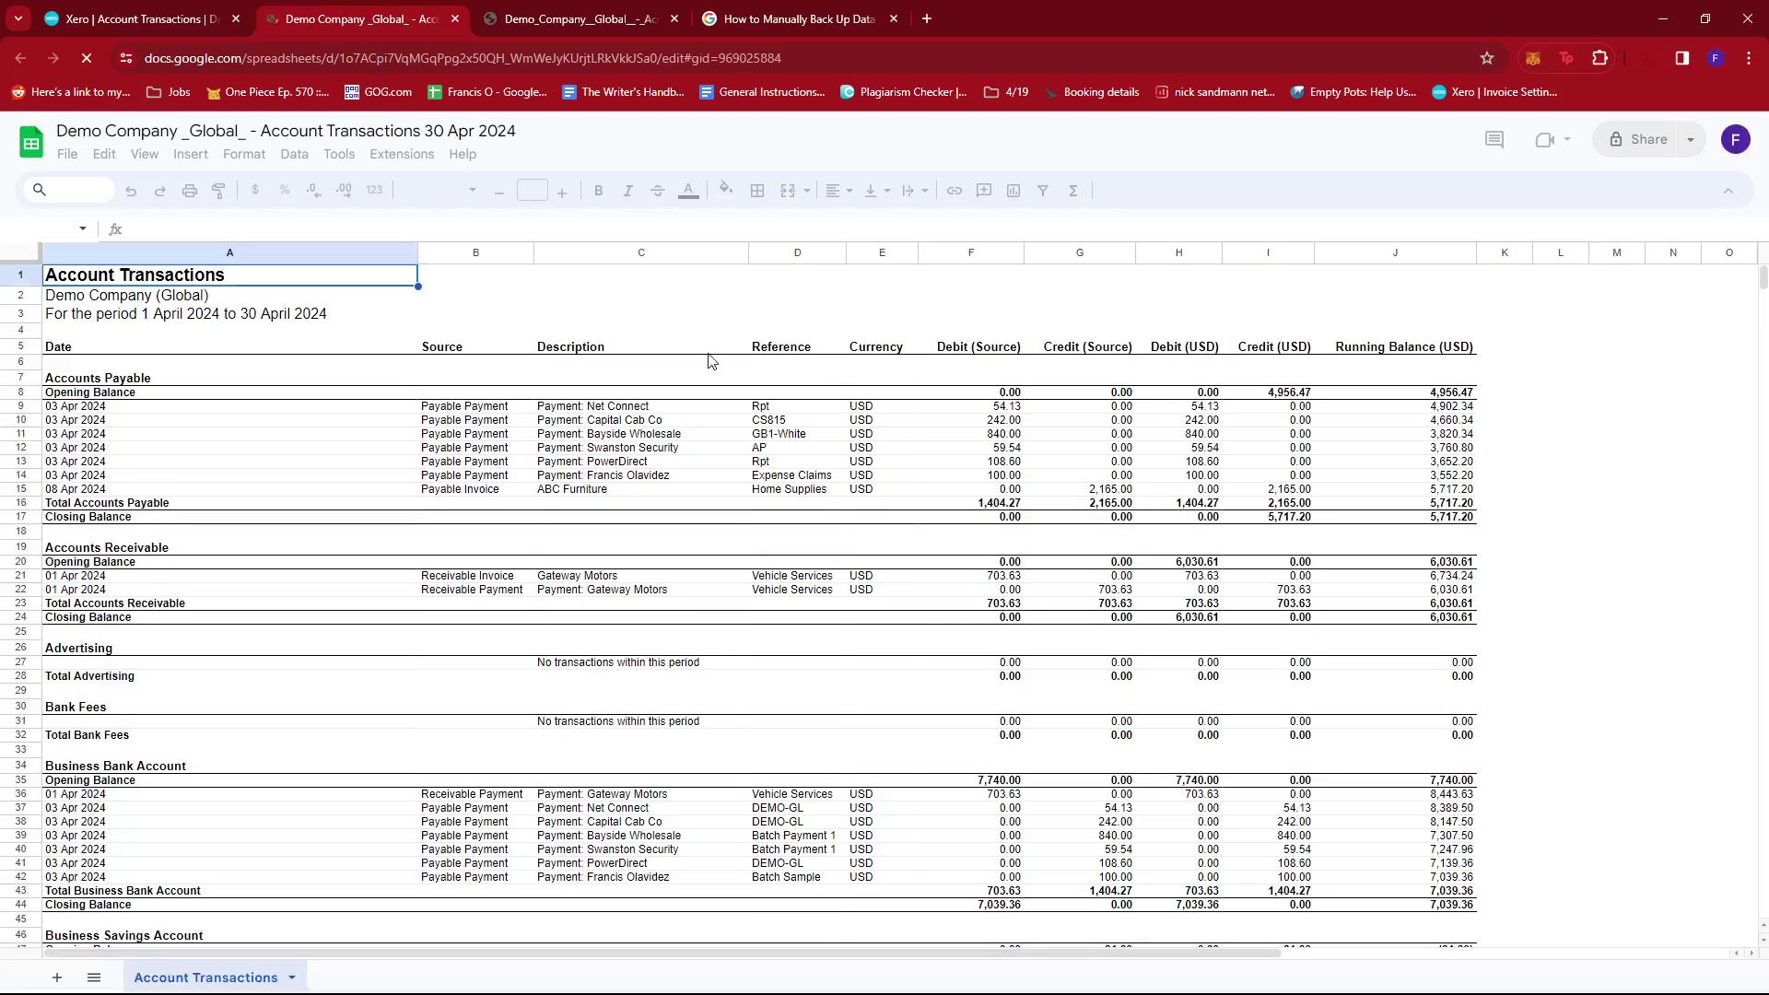
- Inspect the sheet's Reference, Credit and Running Balance columns and the first transaction's values
{"action": "left_click", "coordinate": [765, 348]}
{"action": "left_click", "coordinate": [1110, 349]}
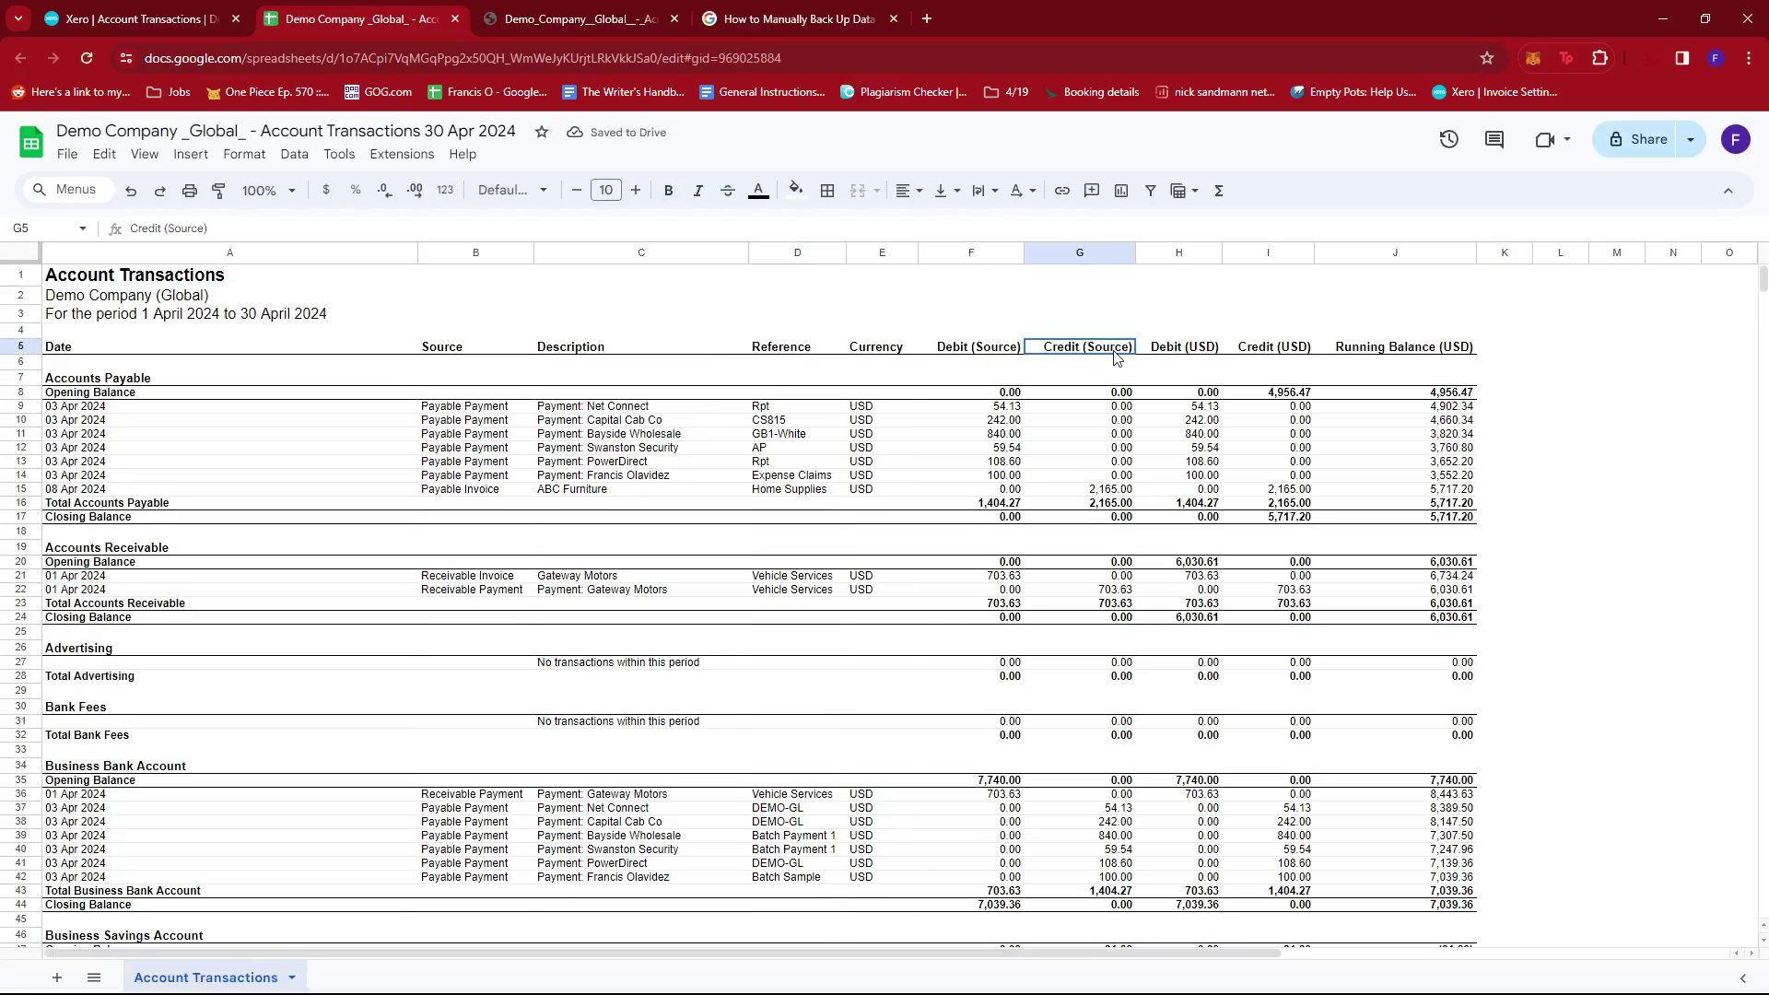
{"action": "left_click", "coordinate": [1250, 343]}
{"action": "left_click", "coordinate": [1362, 348]}
{"action": "left_click", "coordinate": [1438, 410]}
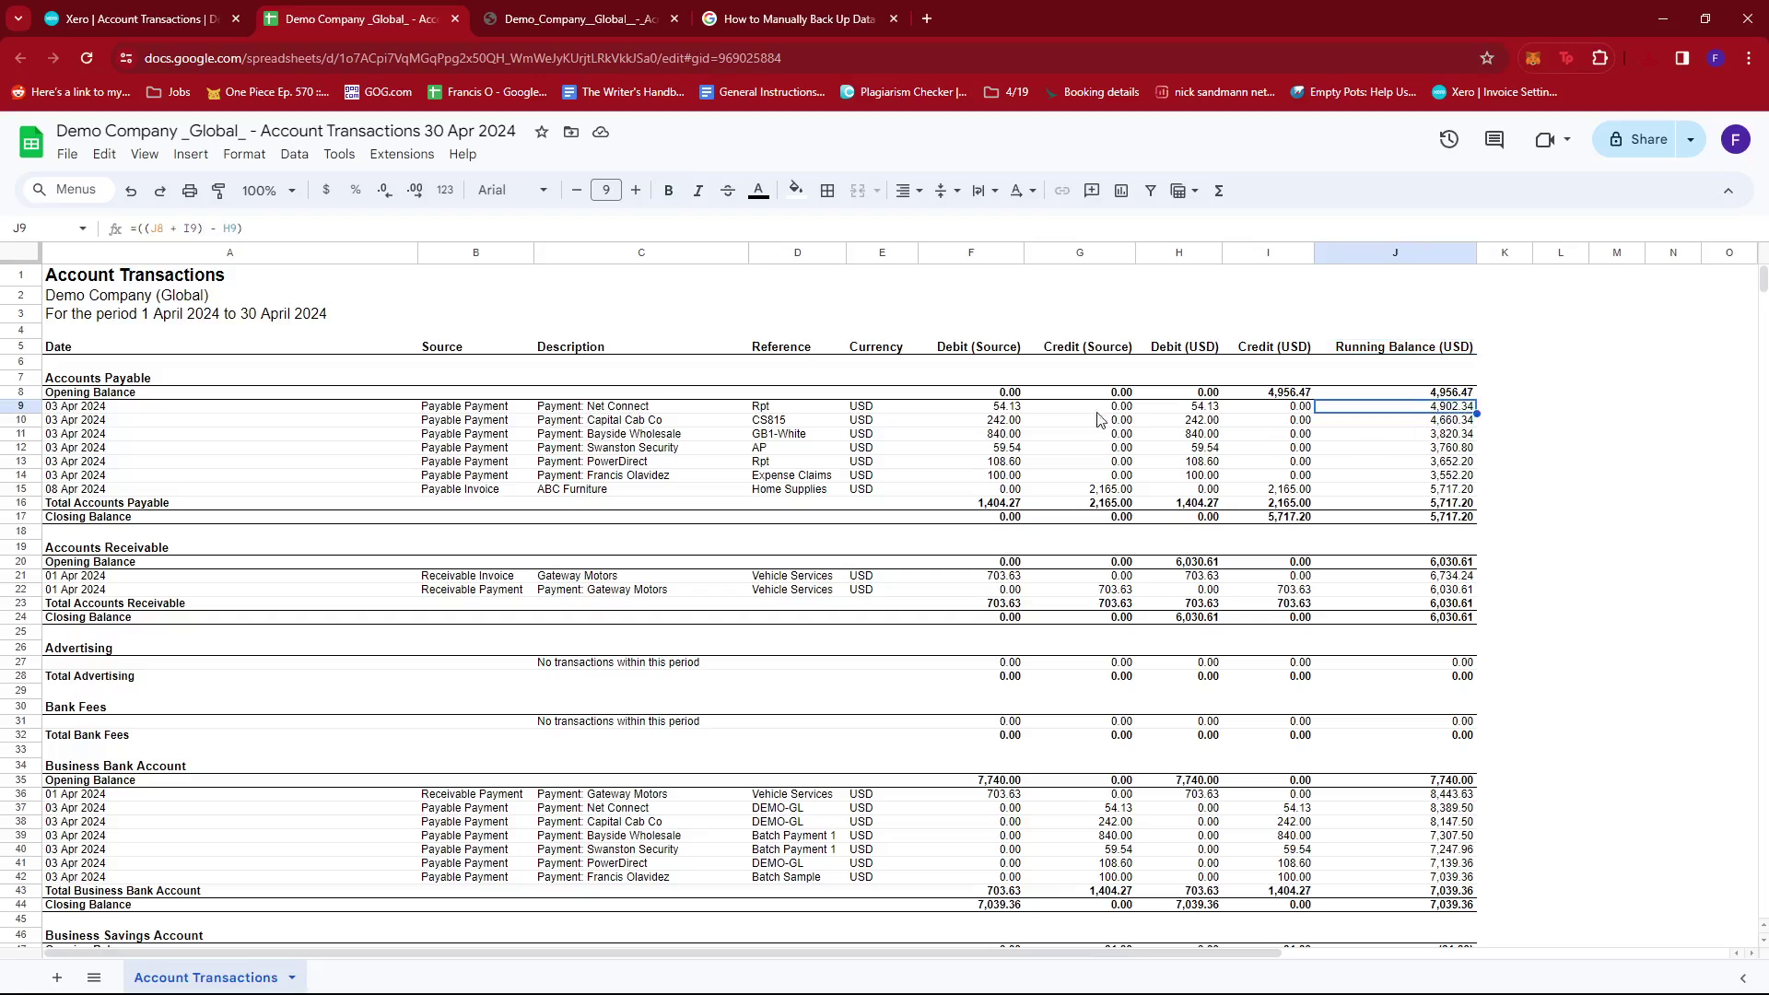
{"action": "left_click", "coordinate": [1099, 409]}
{"action": "left_click", "coordinate": [647, 409]}
{"action": "left_click", "coordinate": [461, 408]}
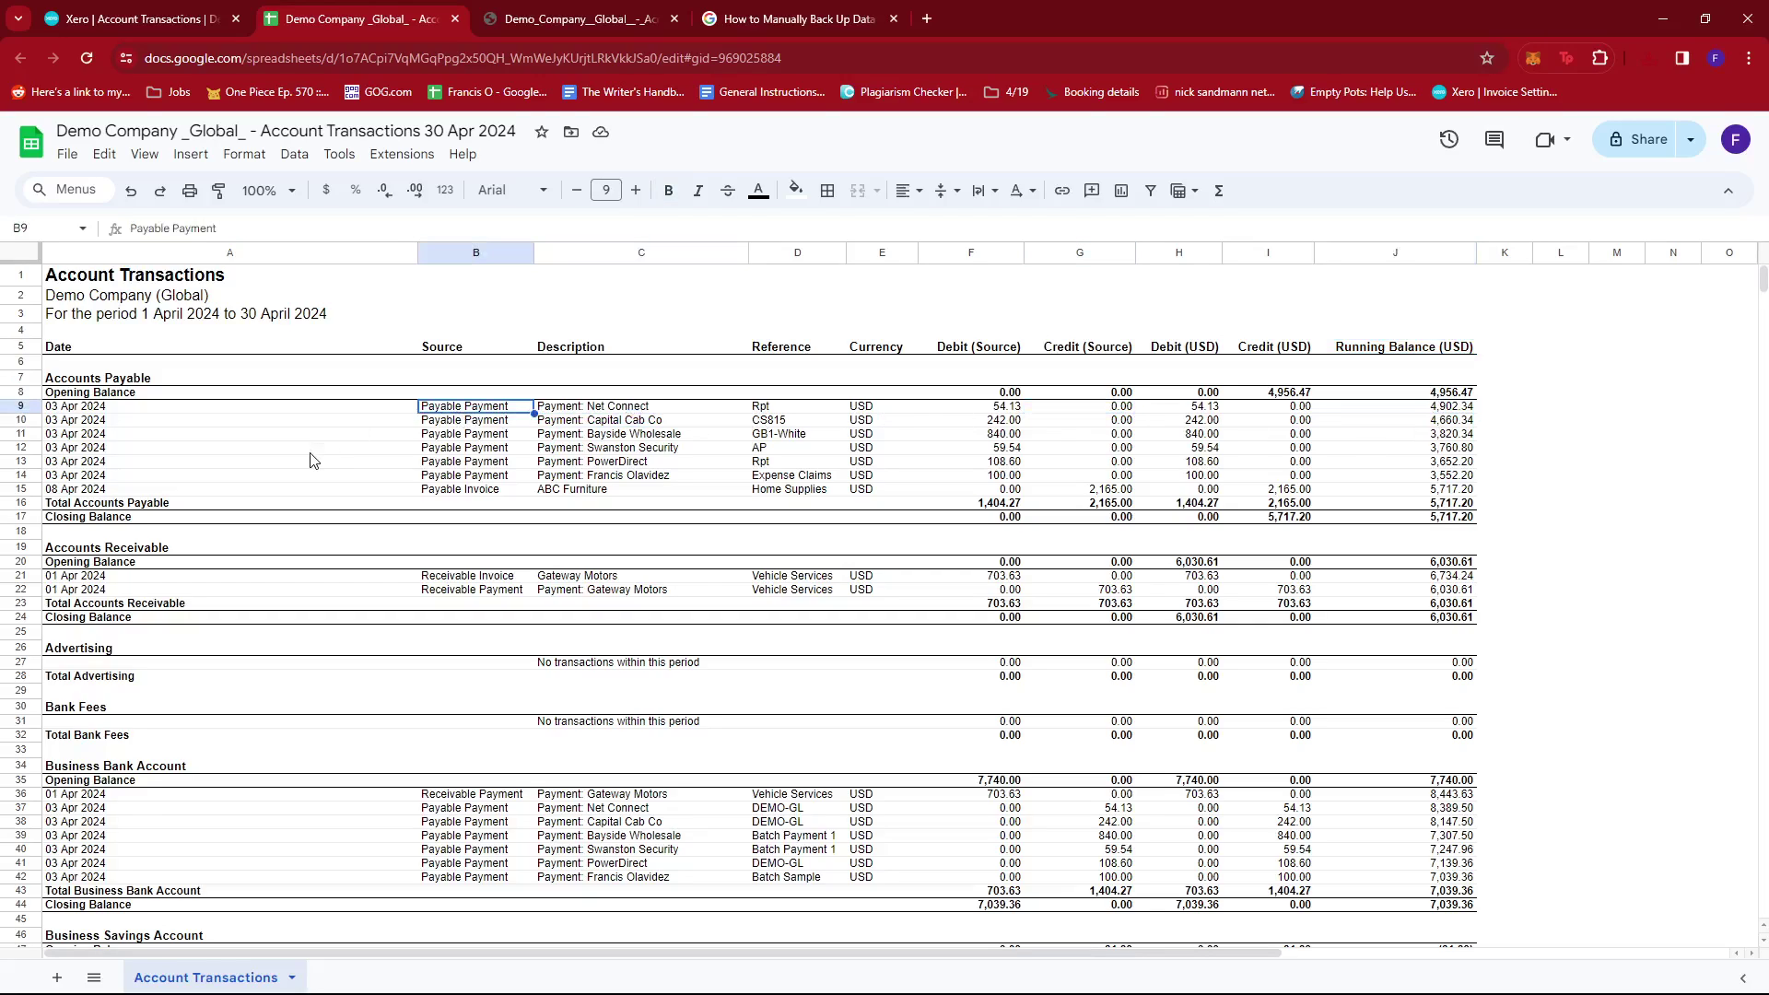
- Check the Accounts Payable closing rows and the A3 period line, then return to Xero
{"action": "left_click", "coordinate": [706, 503]}
{"action": "scroll", "coordinate": [761, 638], "scroll_direction": "down", "scroll_amount": 10}
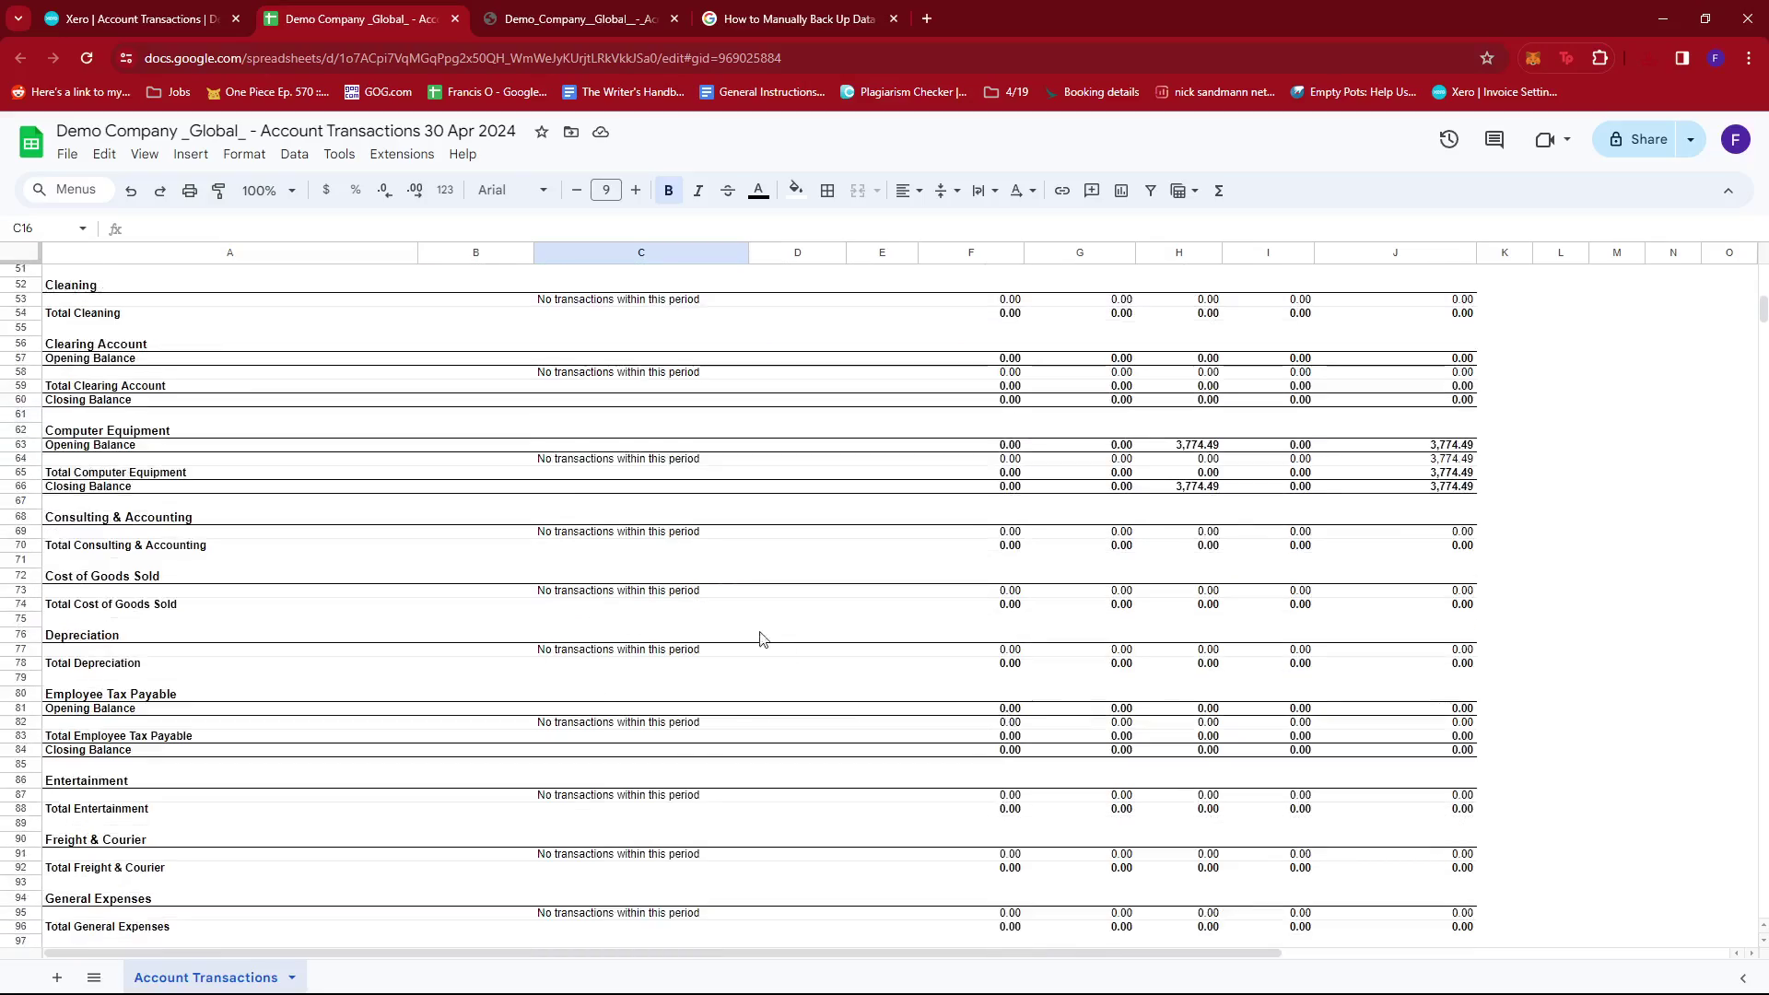
{"action": "scroll", "coordinate": [761, 638], "scroll_direction": "down", "scroll_amount": 6}
{"action": "scroll", "coordinate": [1011, 664], "scroll_direction": "up", "scroll_amount": 16}
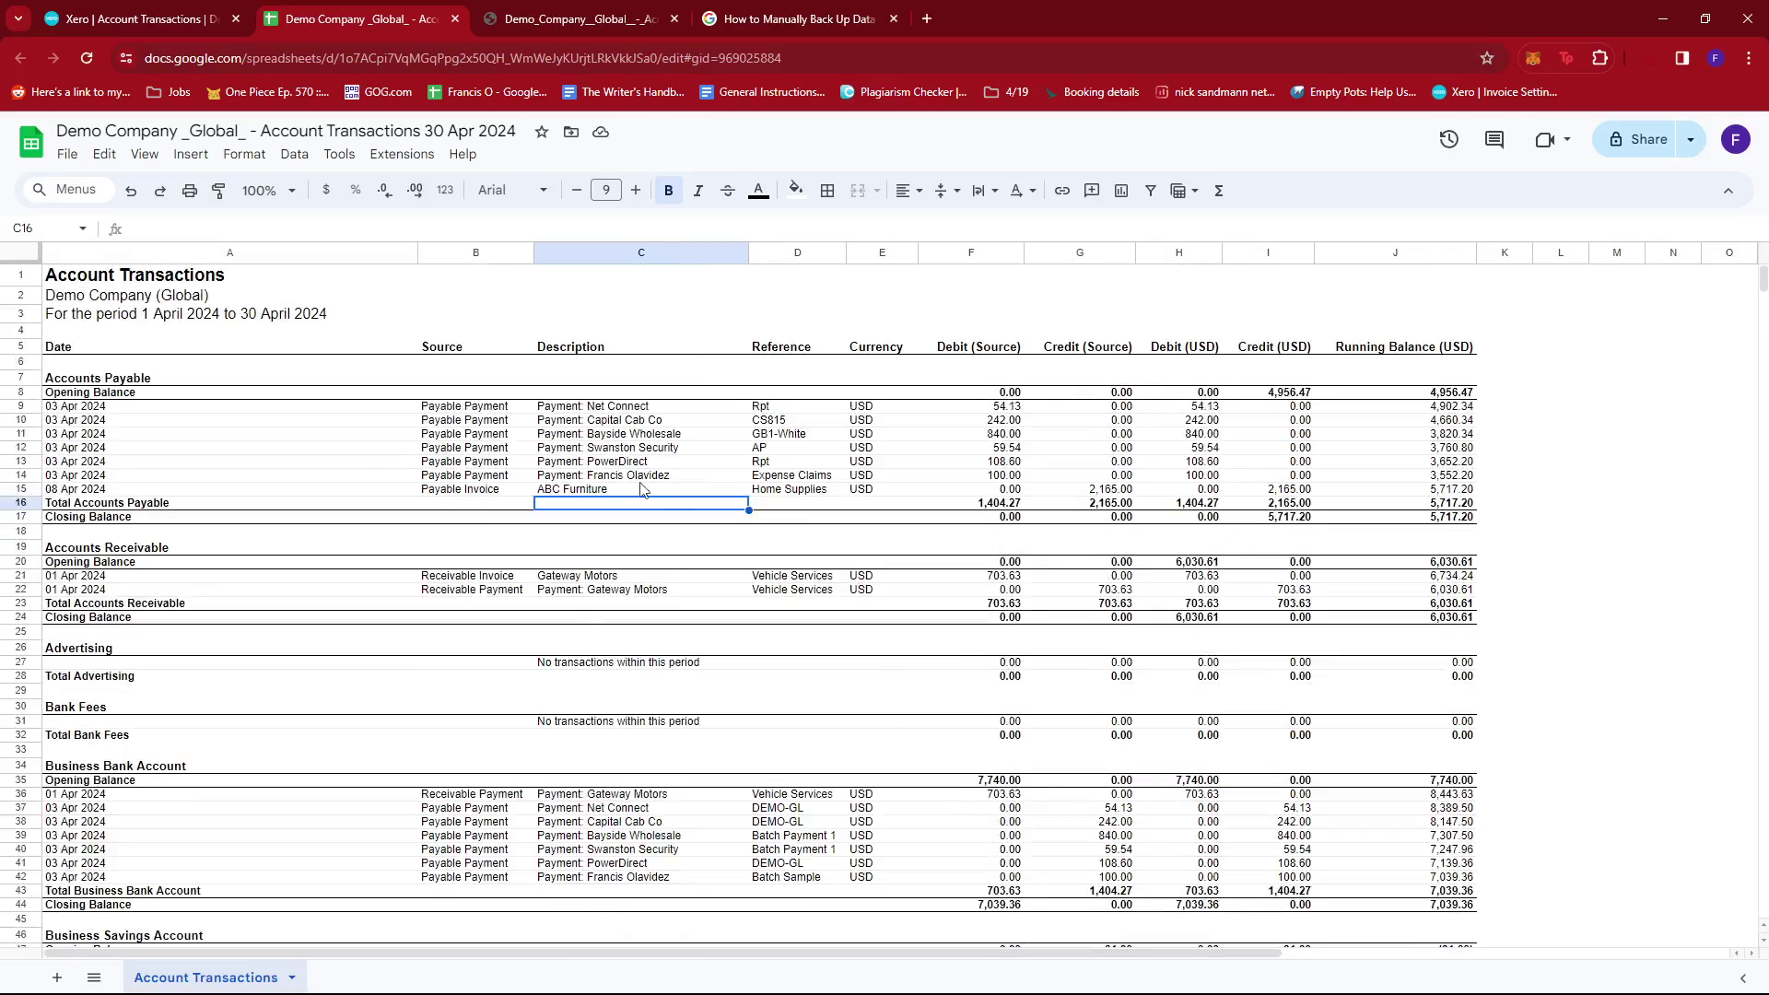
{"action": "left_click", "coordinate": [199, 317]}
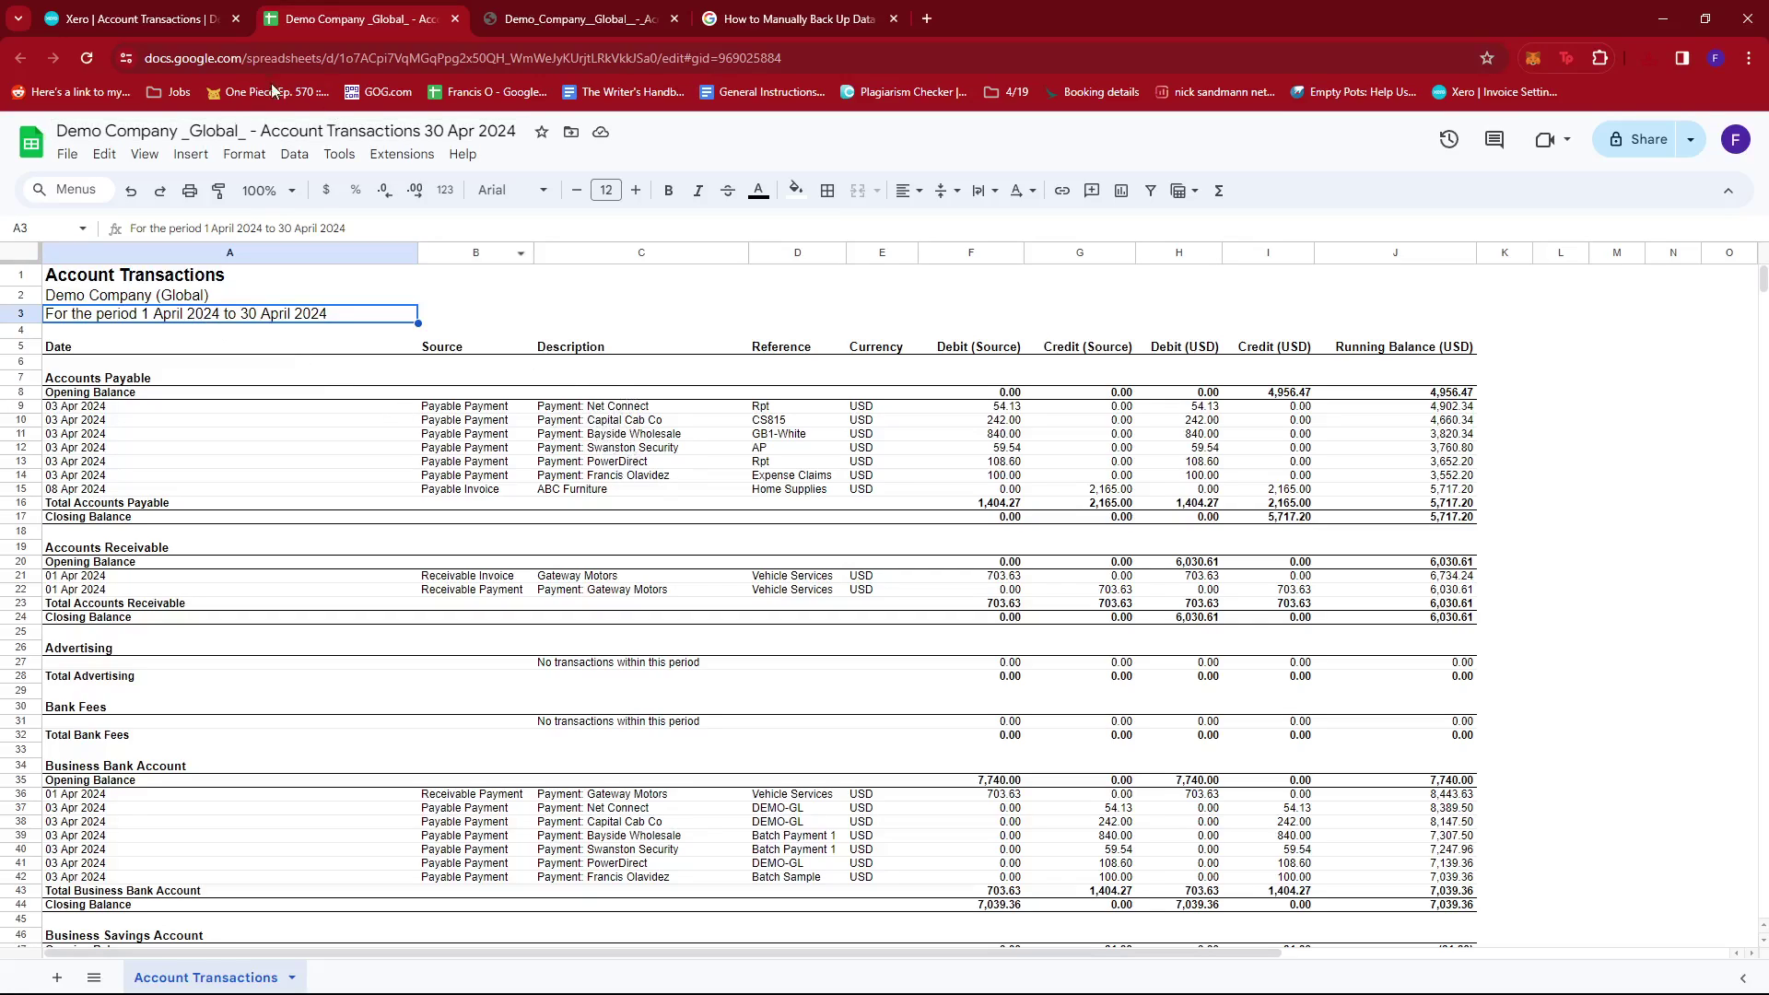
{"action": "left_click", "coordinate": [211, 18]}
{"action": "scroll", "coordinate": [1540, 727], "scroll_direction": "down", "scroll_amount": 2}
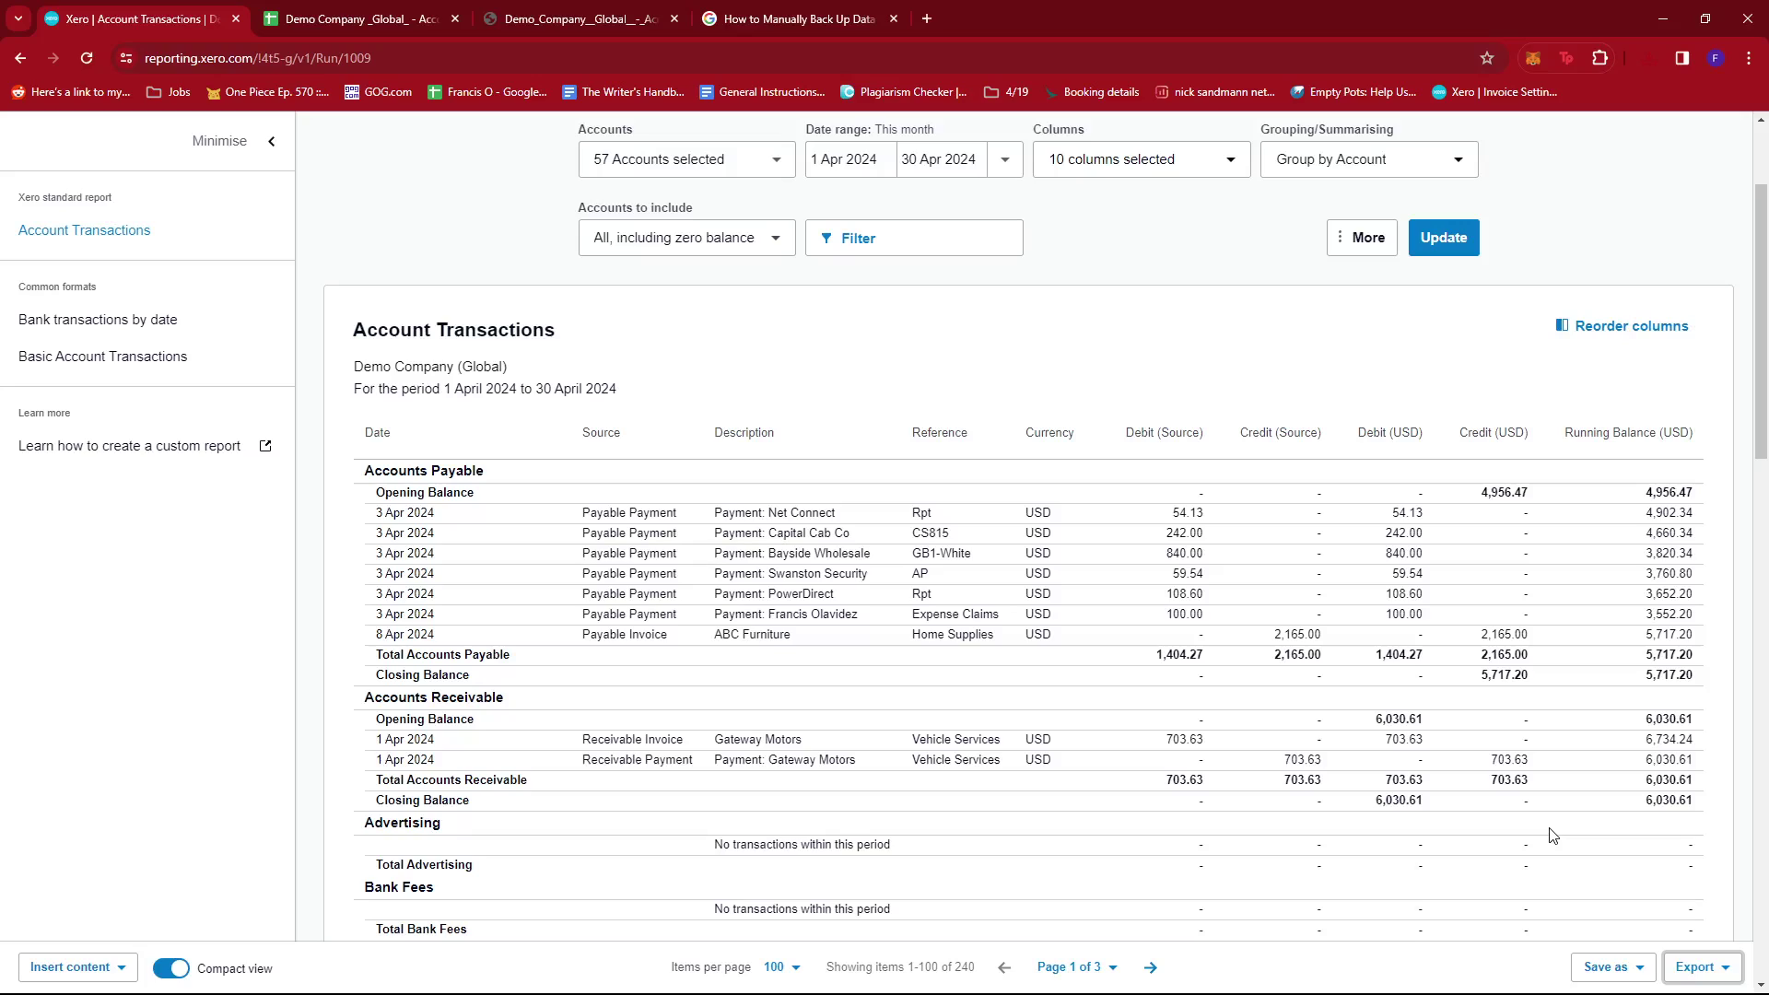
- Open the Aged Payables Summary report from the Accounting menu's Reports section
{"action": "scroll", "coordinate": [1553, 811], "scroll_direction": "up", "scroll_amount": 2}
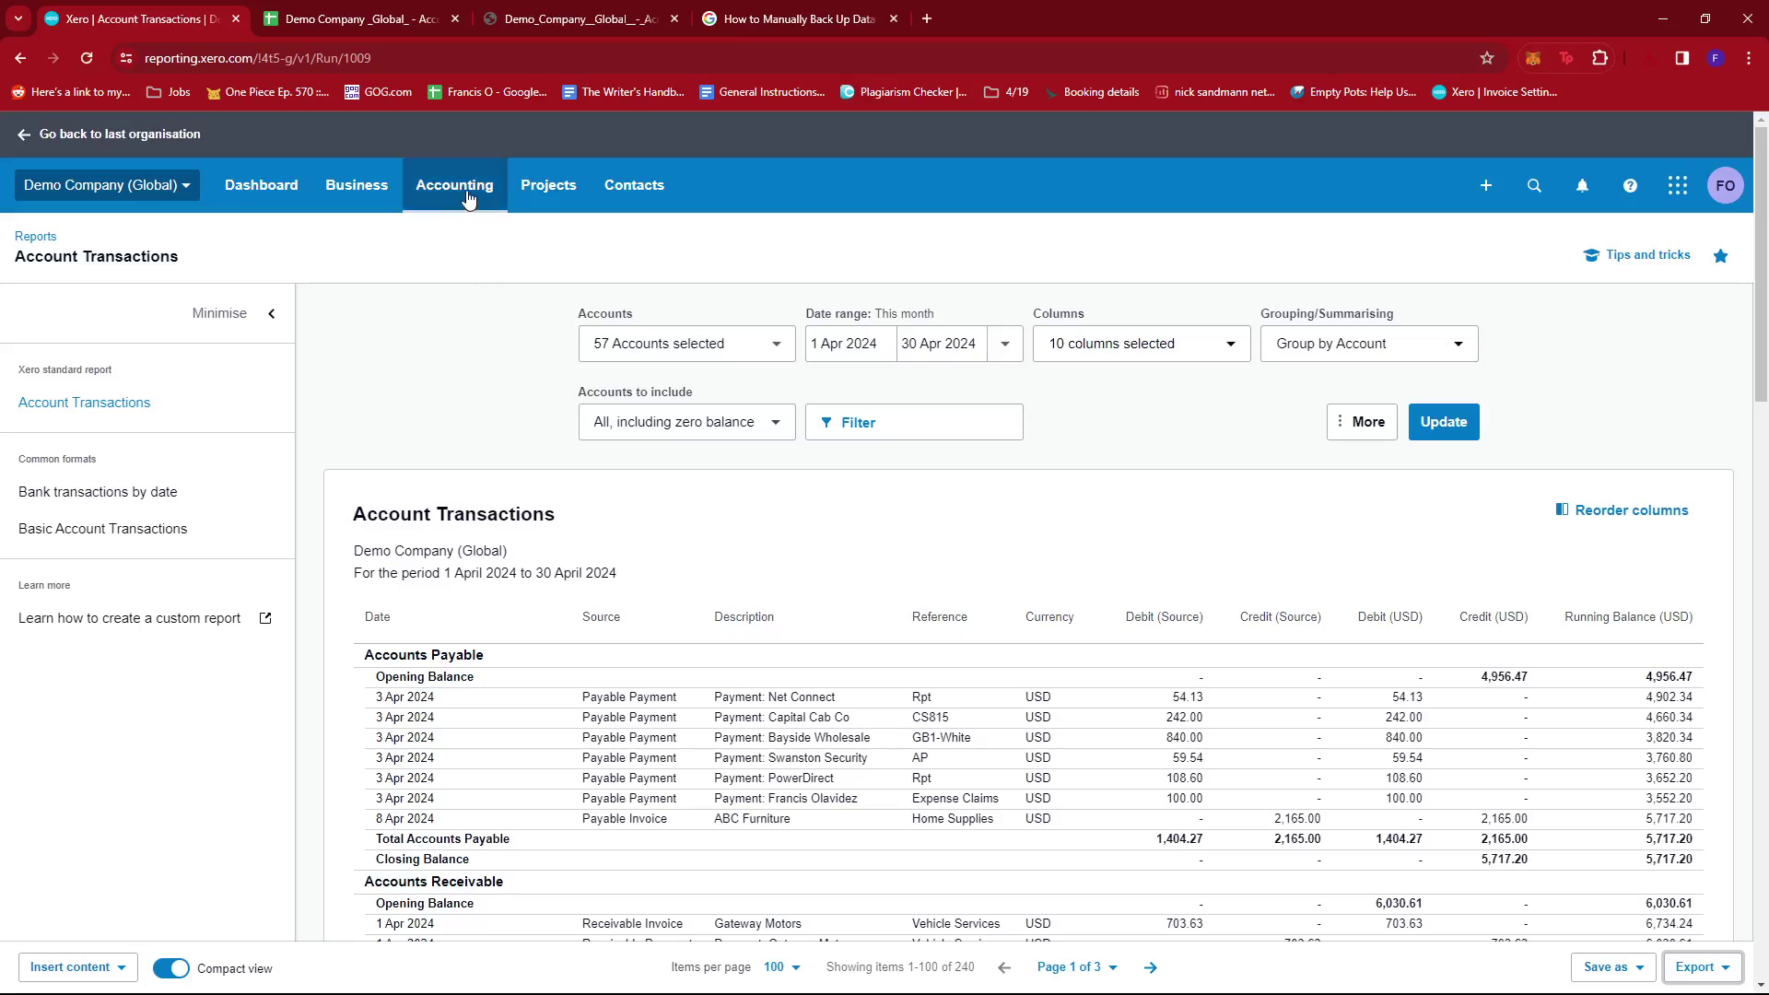
{"action": "left_click", "coordinate": [472, 201]}
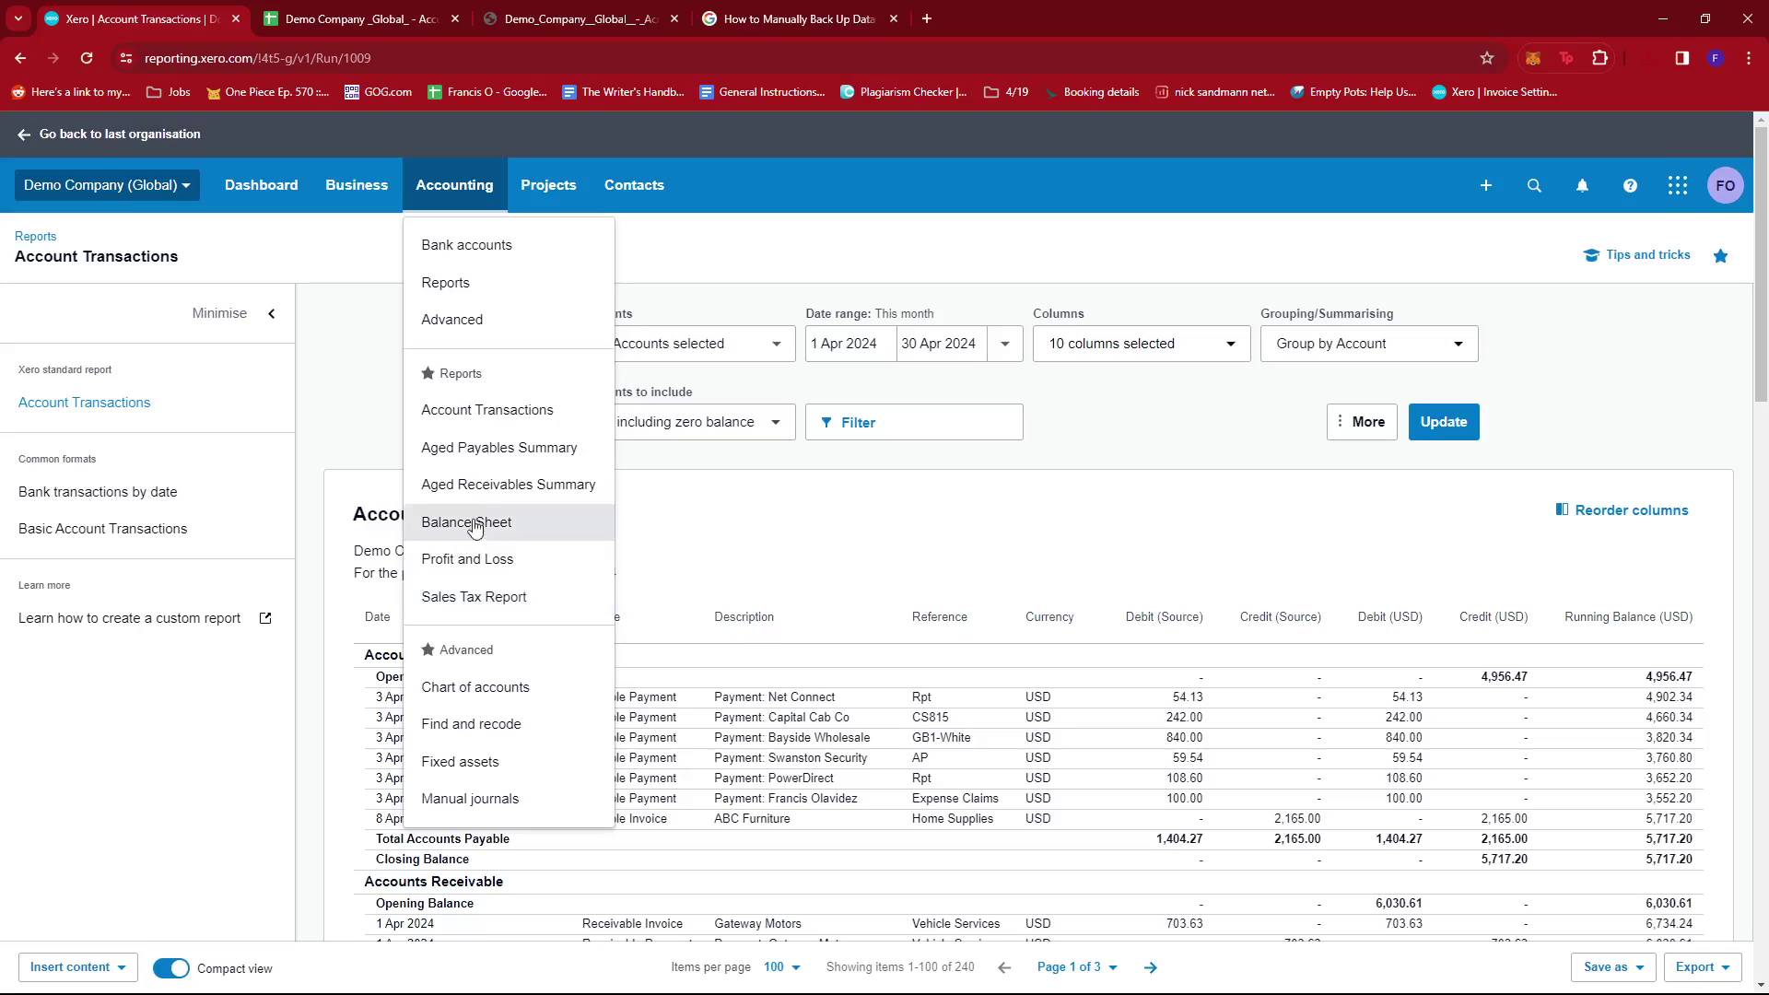
{"action": "left_click", "coordinate": [533, 458]}
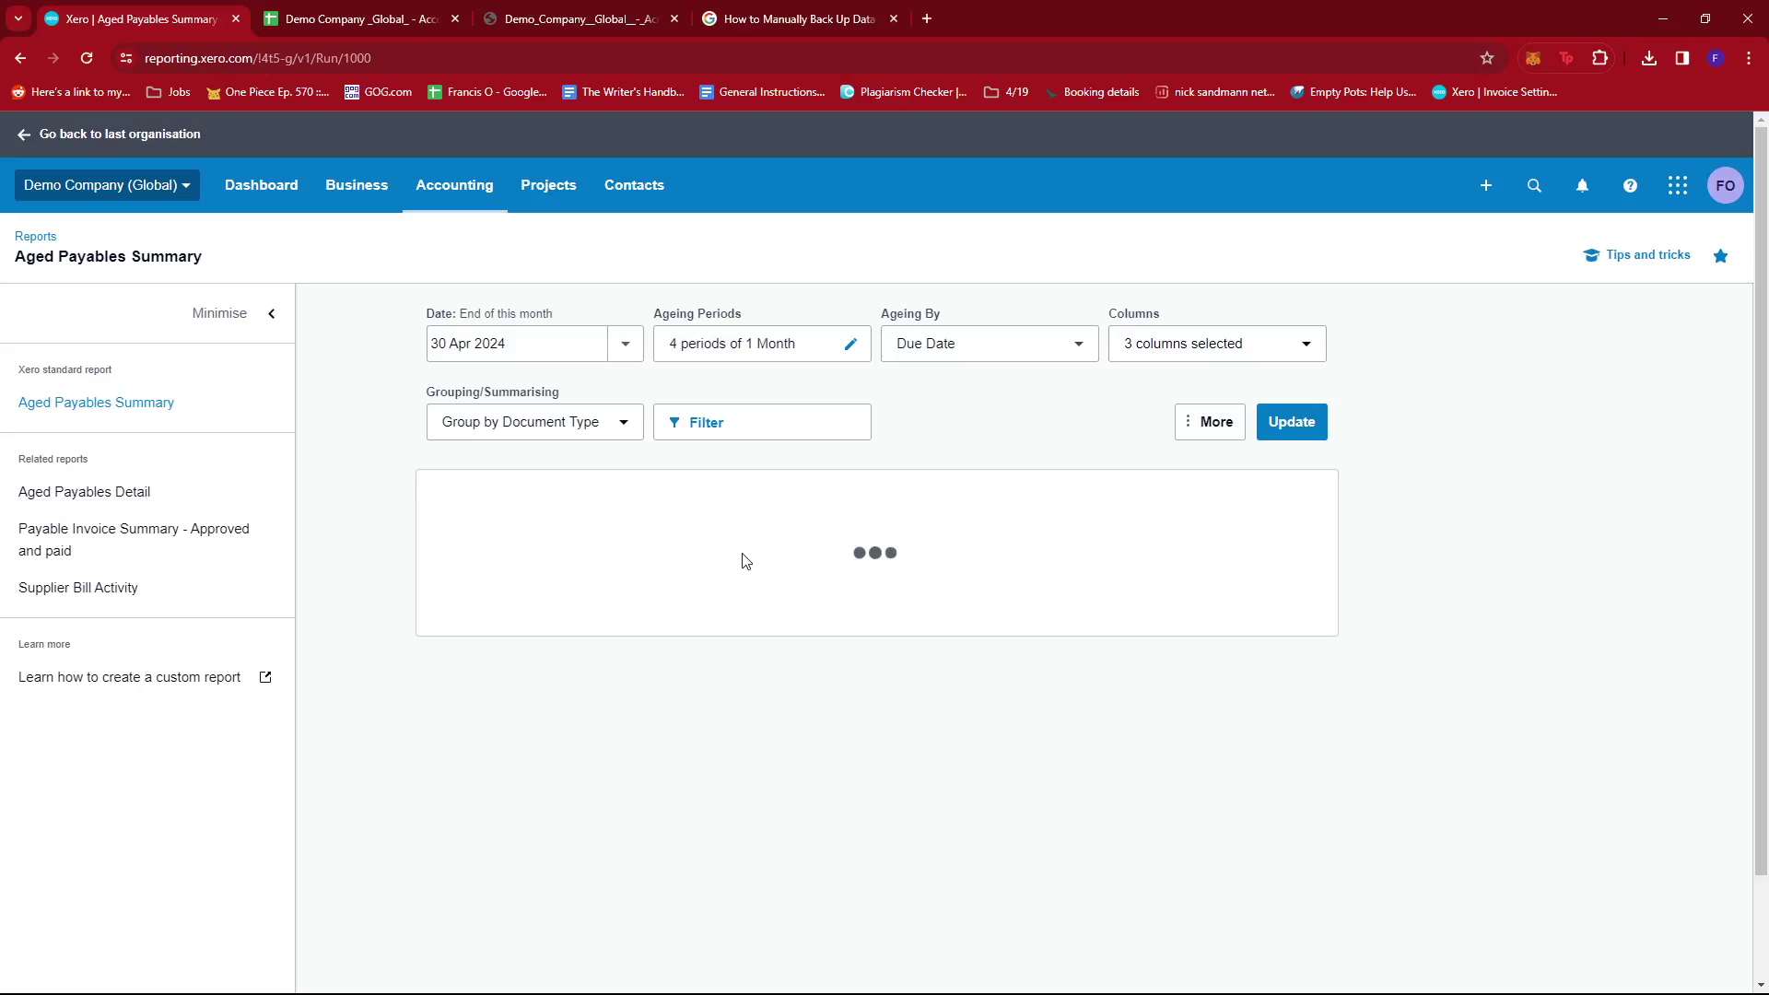
- Review the Ageing Periods, Ageing By, Columns and Grouping settings, leaving all unchanged
{"action": "scroll", "coordinate": [847, 523], "scroll_direction": "down", "scroll_amount": 2}
{"action": "scroll", "coordinate": [848, 524], "scroll_direction": "down", "scroll_amount": 2}
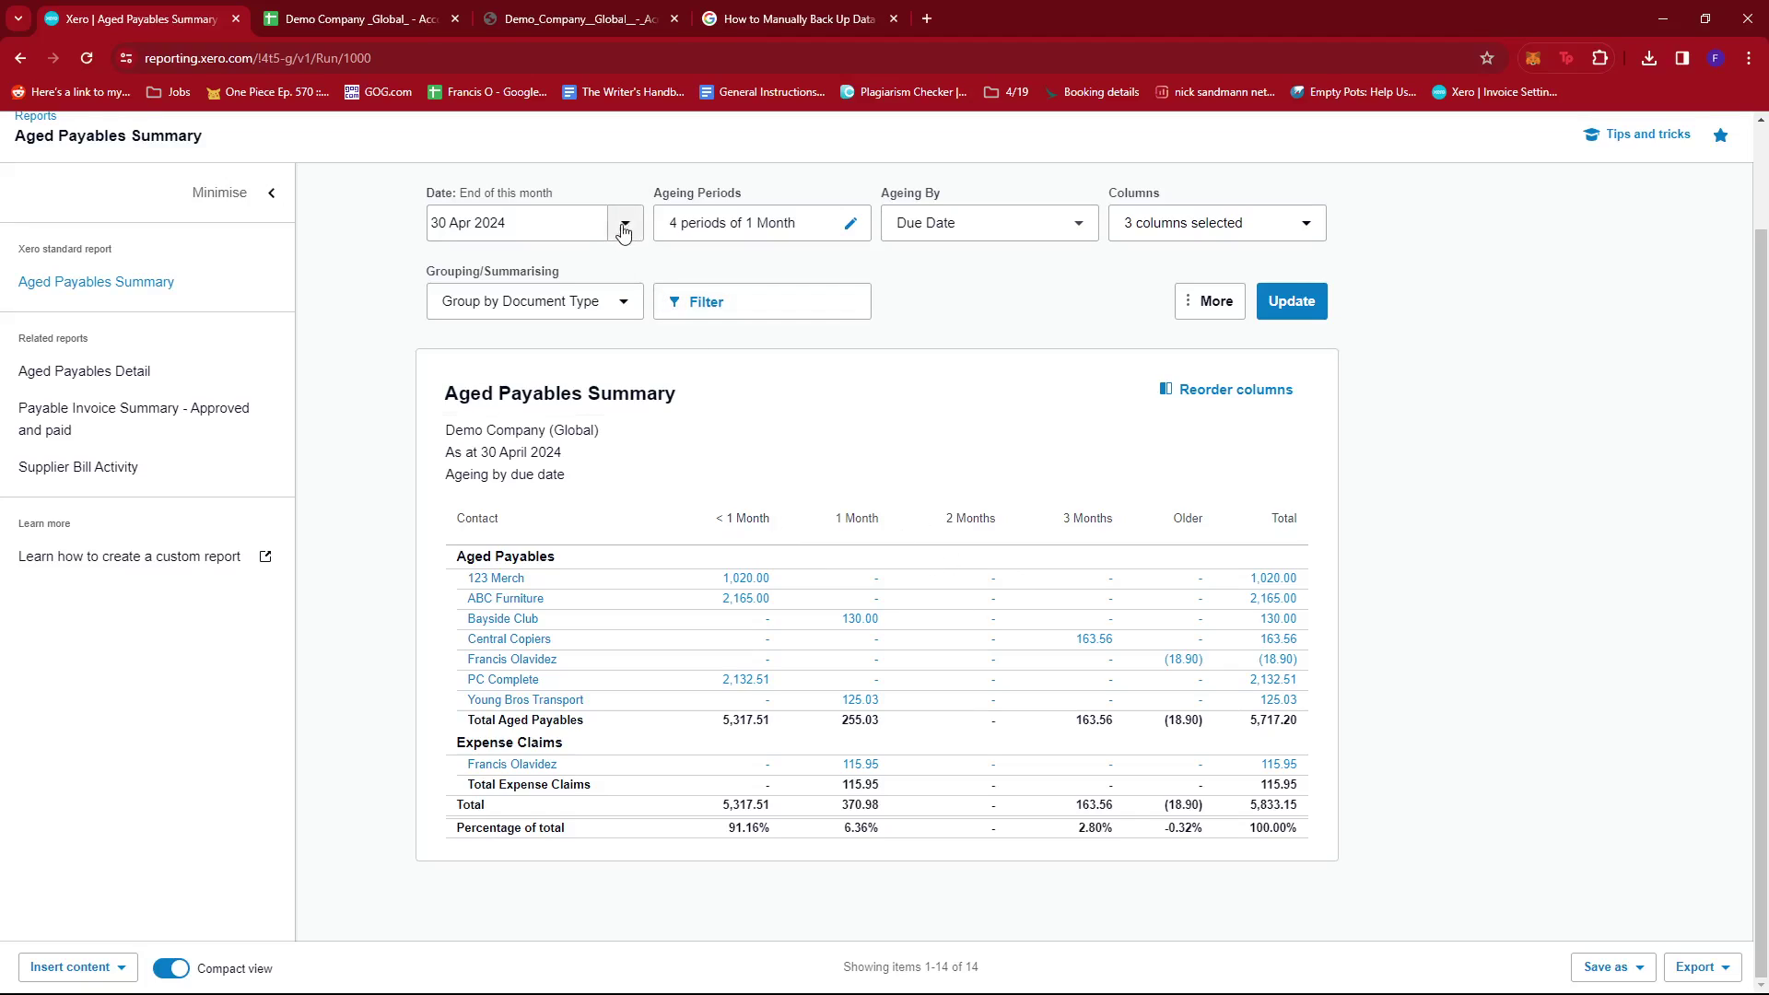
{"action": "left_click", "coordinate": [853, 222]}
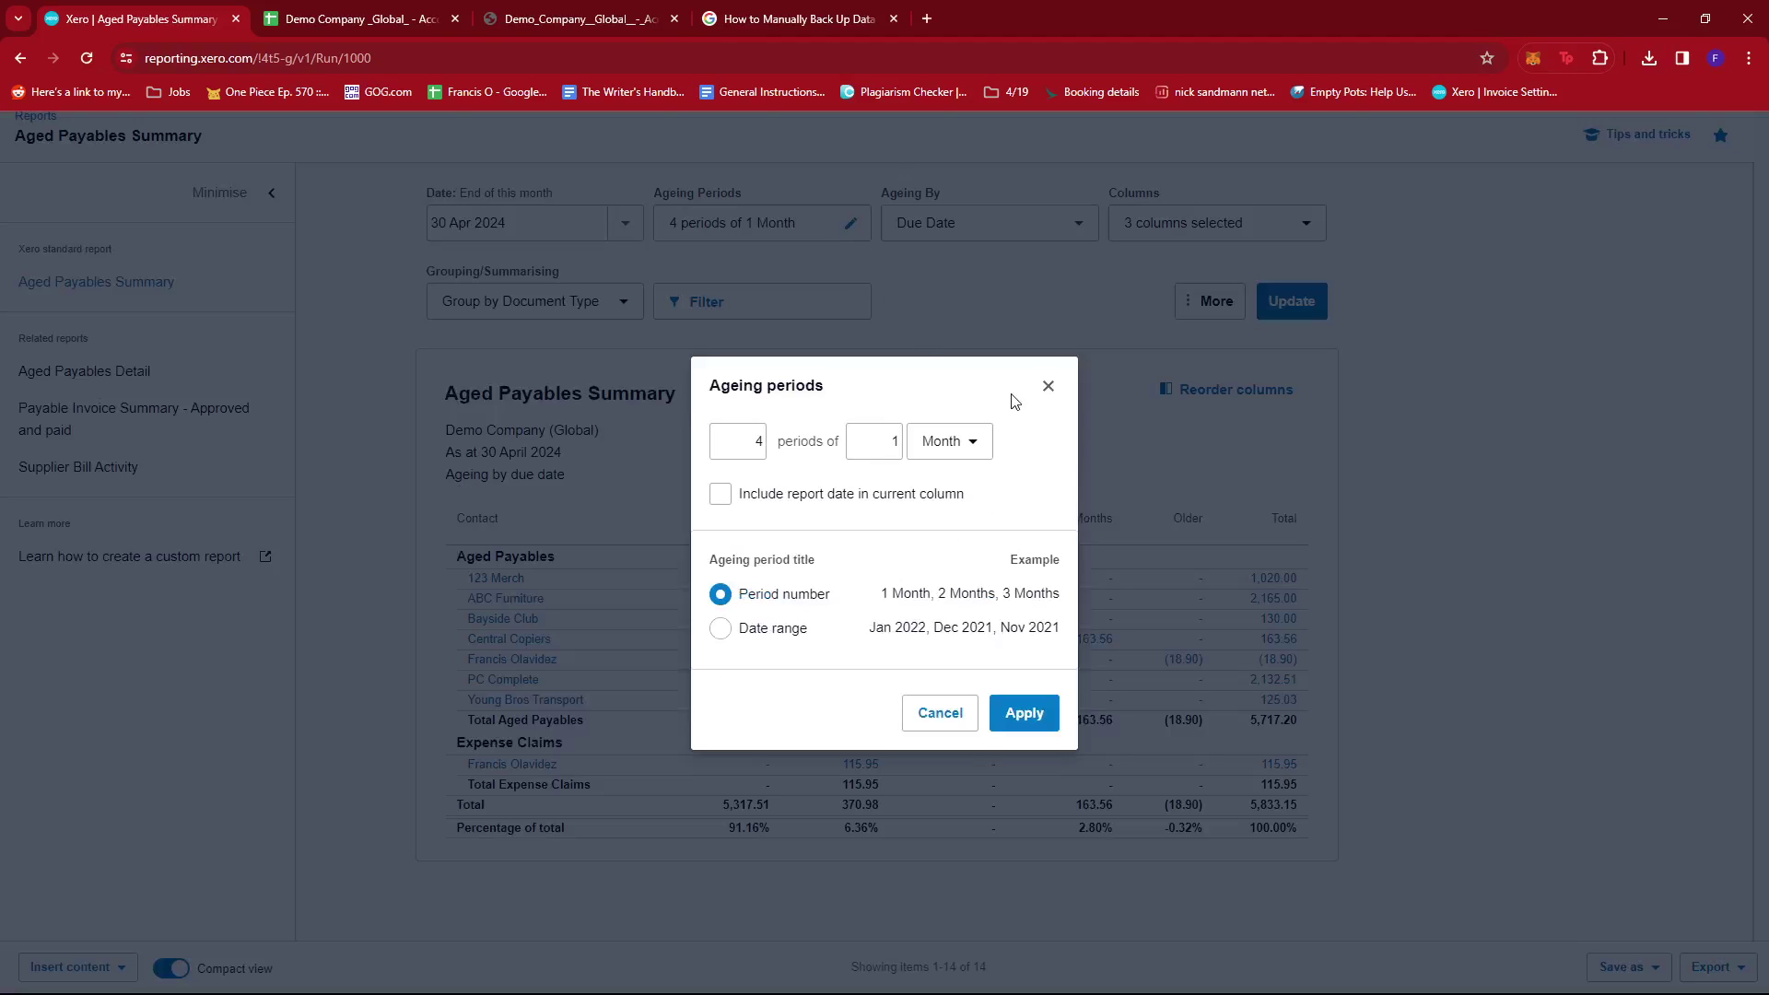
{"action": "left_click", "coordinate": [1048, 385]}
{"action": "left_click", "coordinate": [1075, 225]}
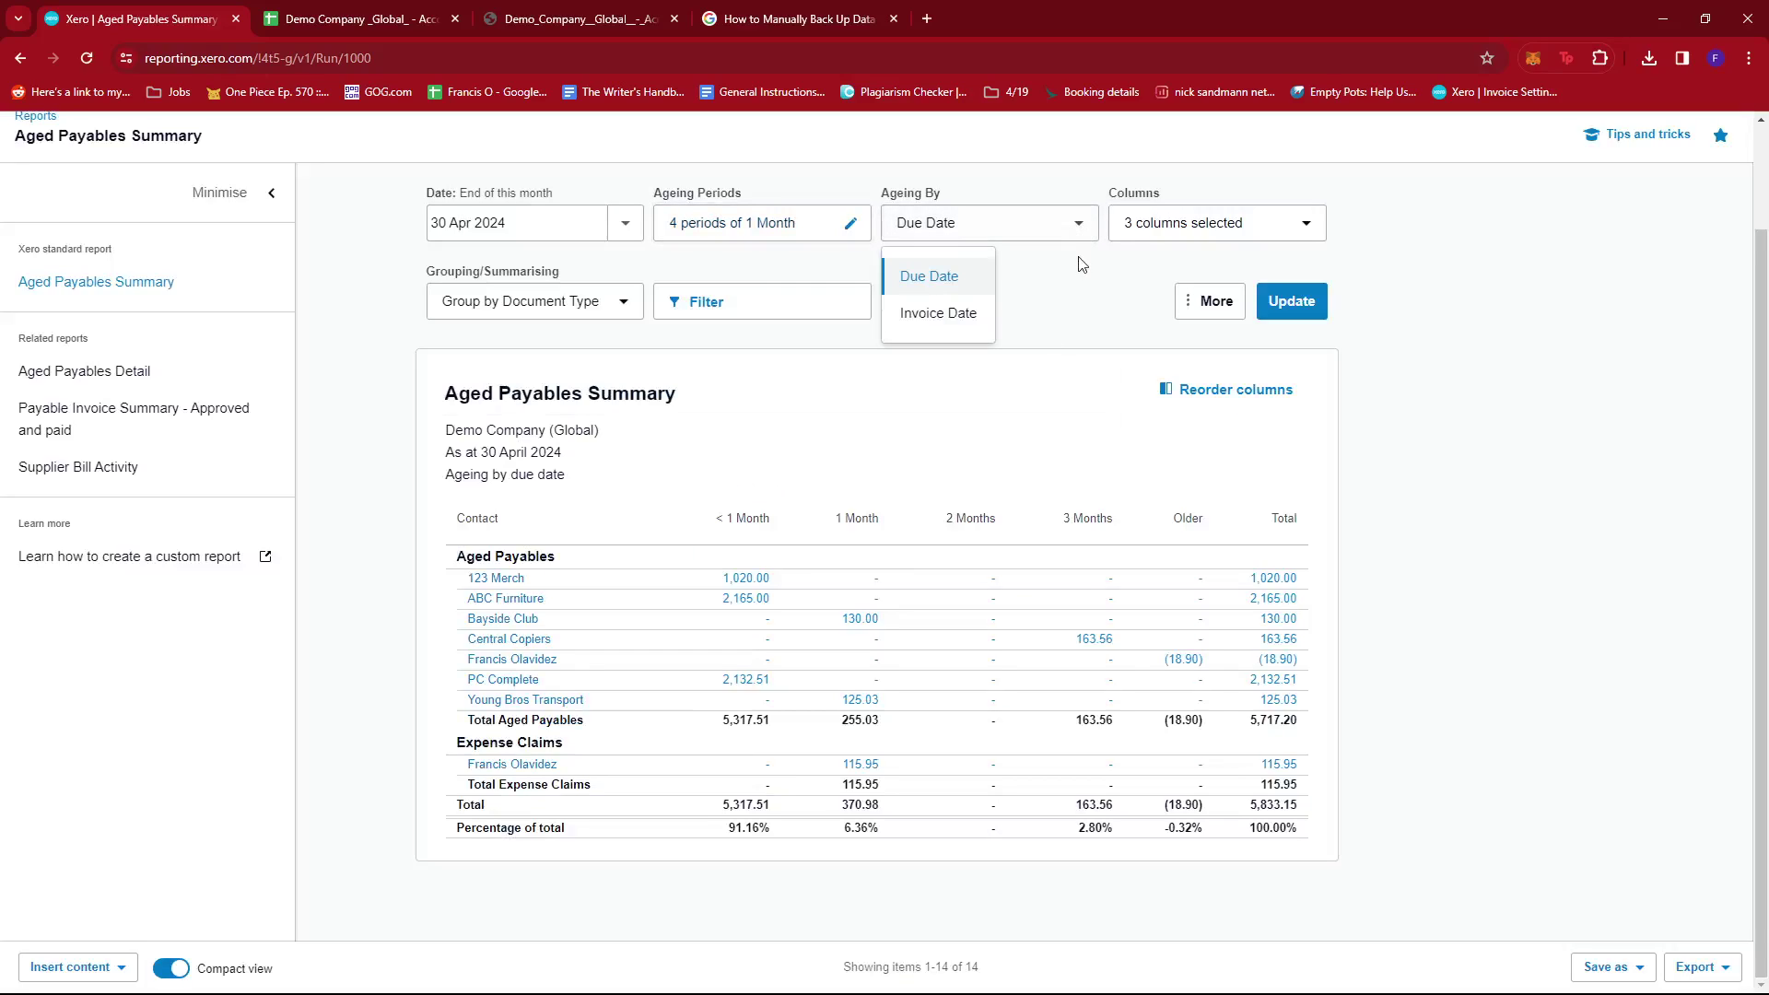
{"action": "left_click", "coordinate": [1082, 264]}
{"action": "left_click", "coordinate": [1213, 223]}
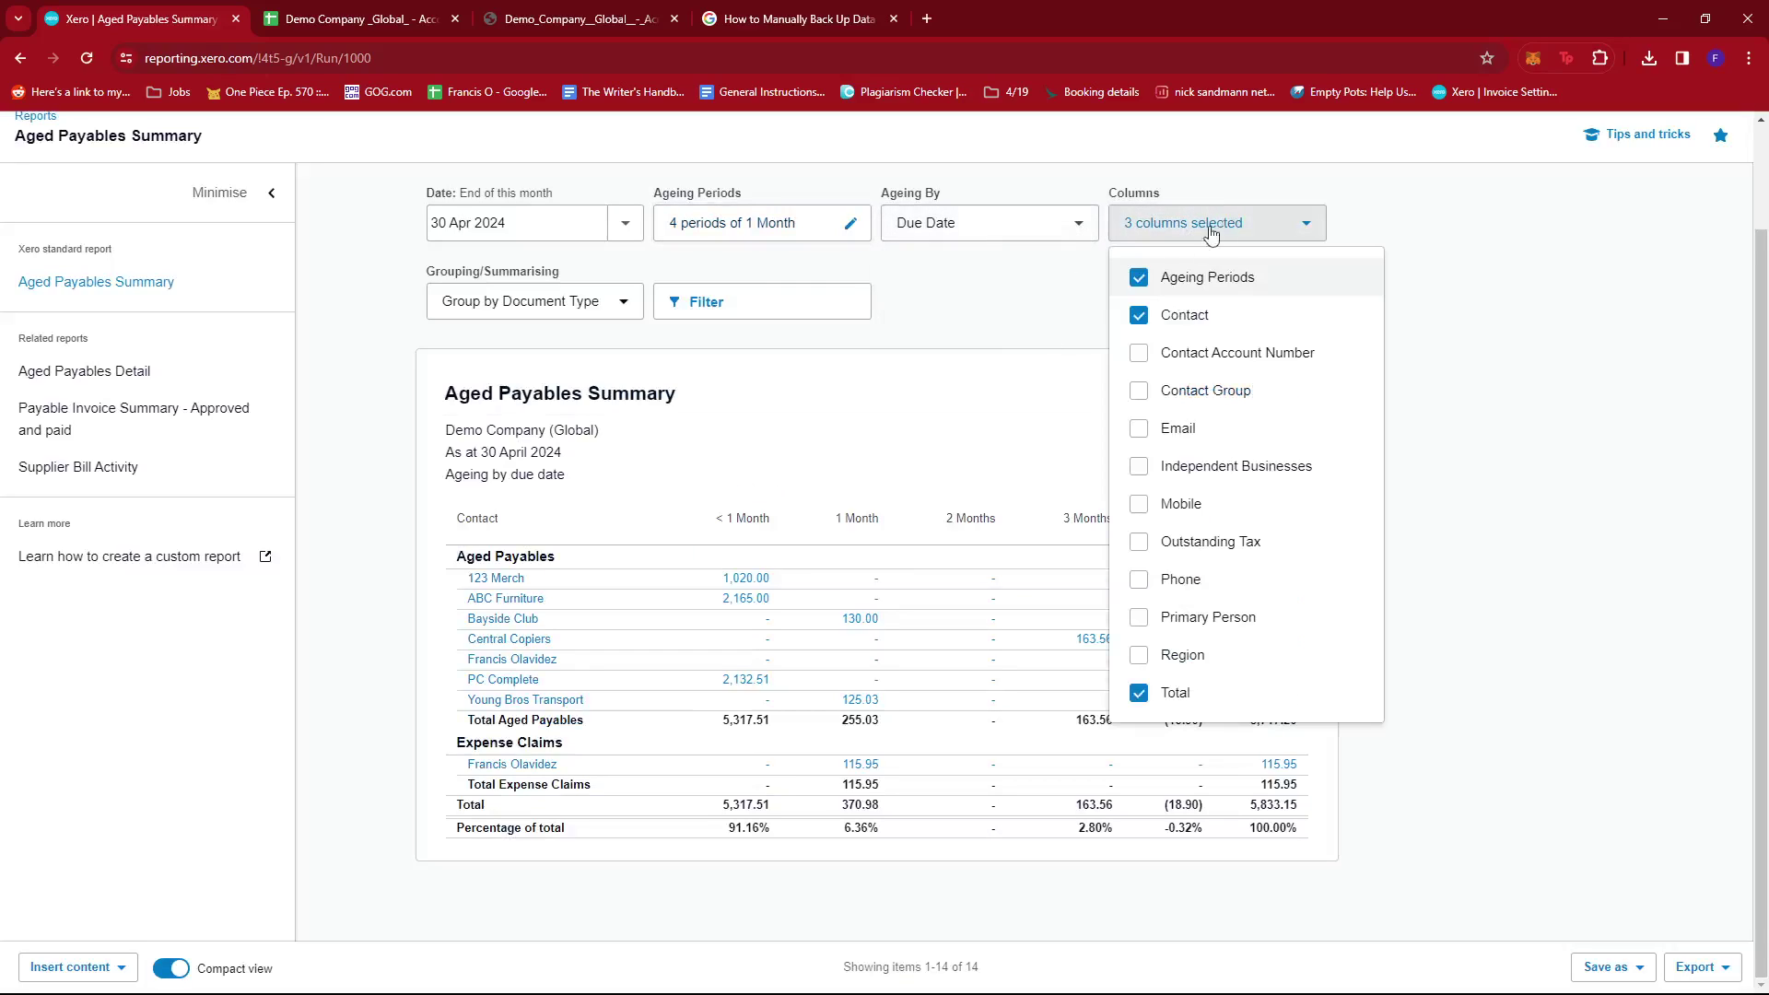
{"action": "left_click", "coordinate": [978, 311]}
{"action": "left_click", "coordinate": [610, 301]}
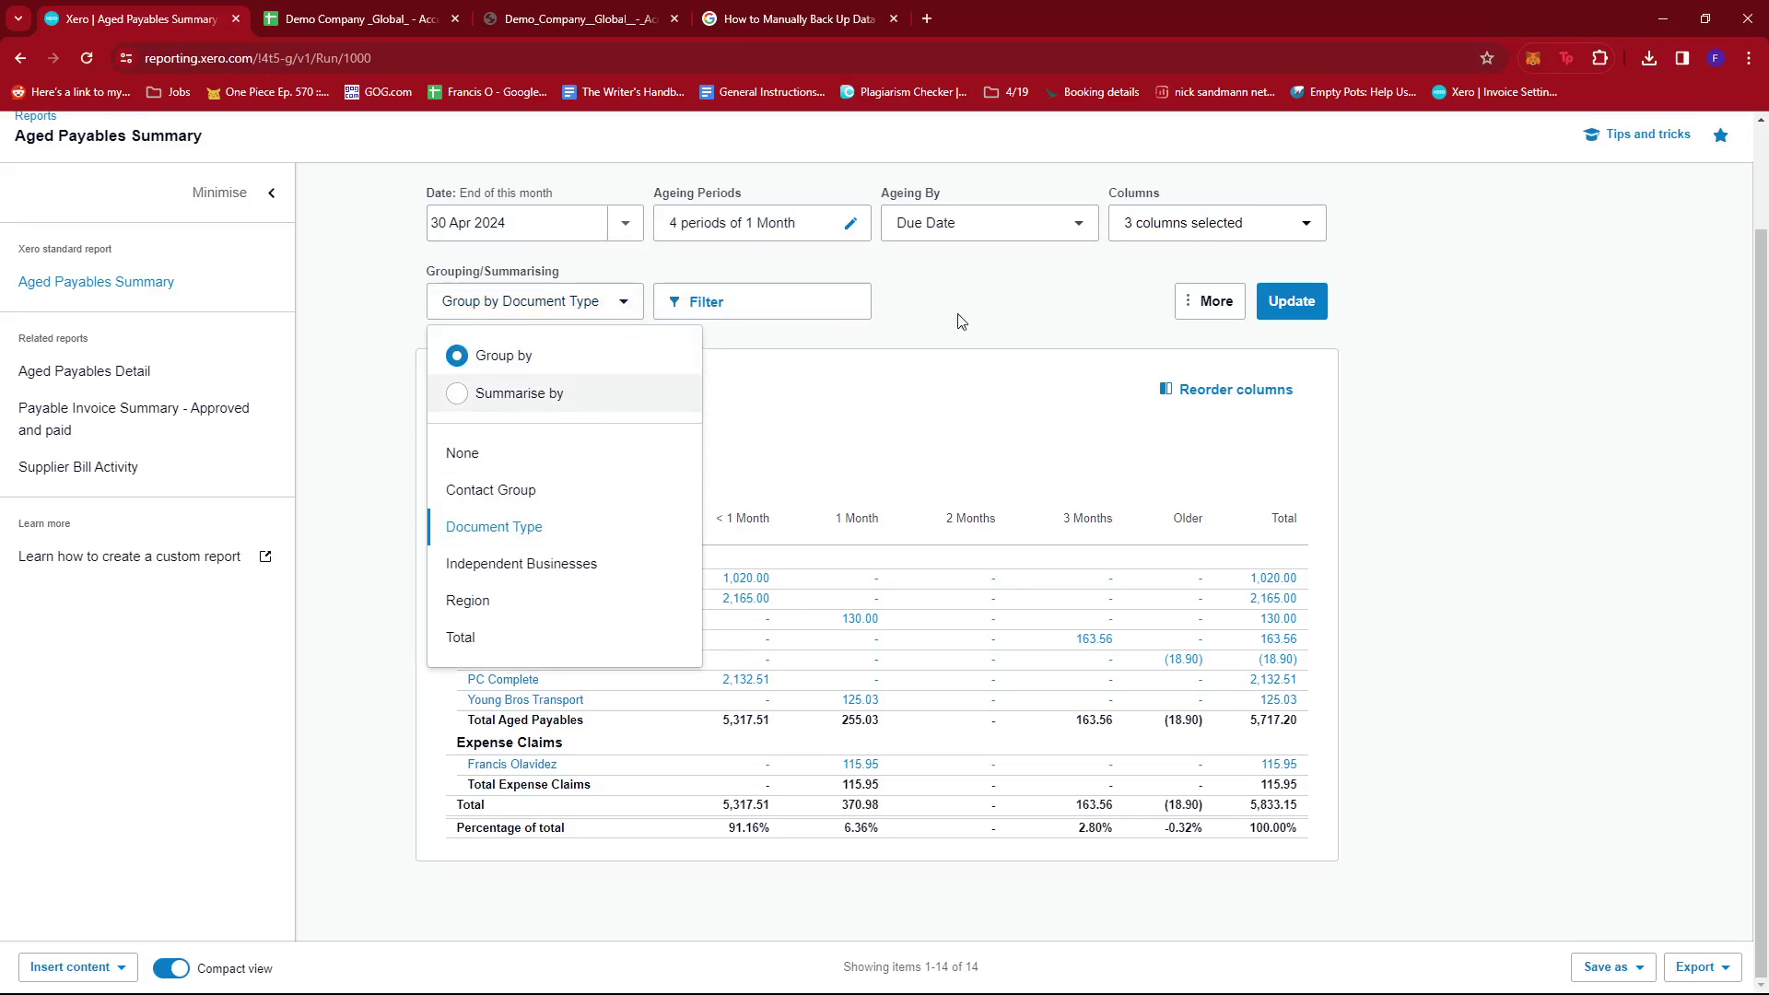
{"action": "left_click", "coordinate": [1029, 295]}
- Export the 30 April 2024 Aged Payables Summary, totalling 5,833.15, as a PDF
{"action": "scroll", "coordinate": [1042, 669], "scroll_direction": "up", "scroll_amount": 1}
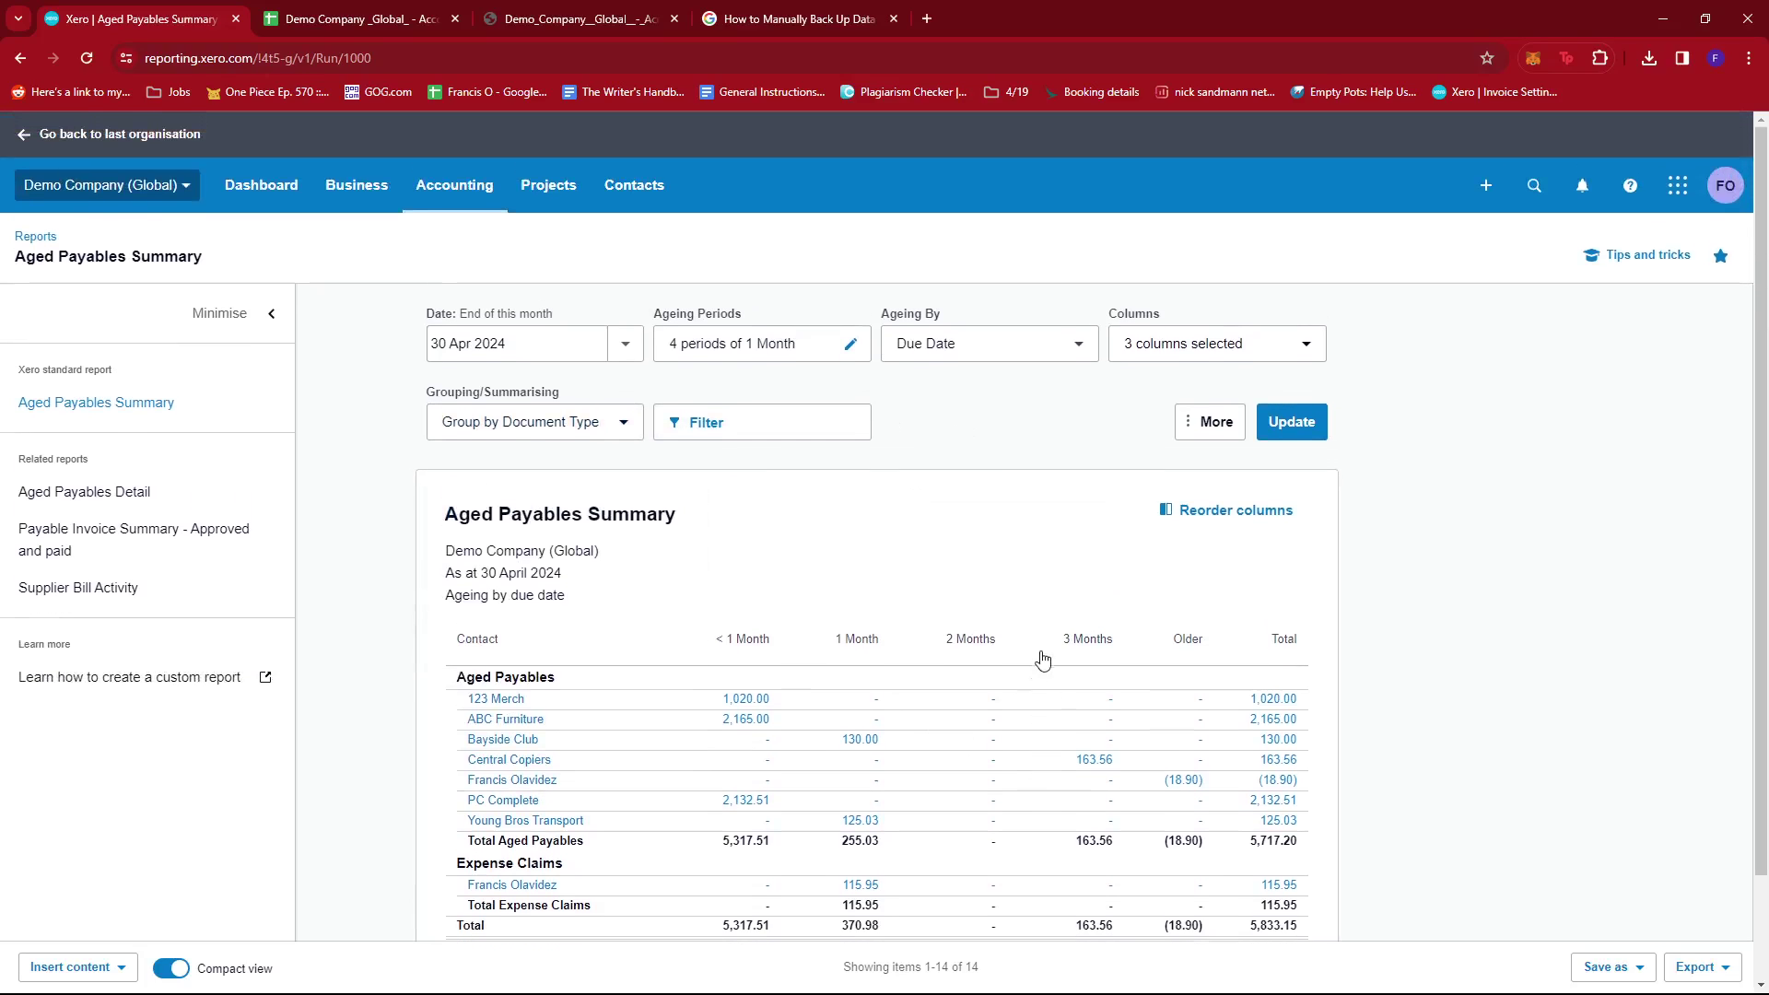
{"action": "scroll", "coordinate": [1042, 668], "scroll_direction": "down", "scroll_amount": 1}
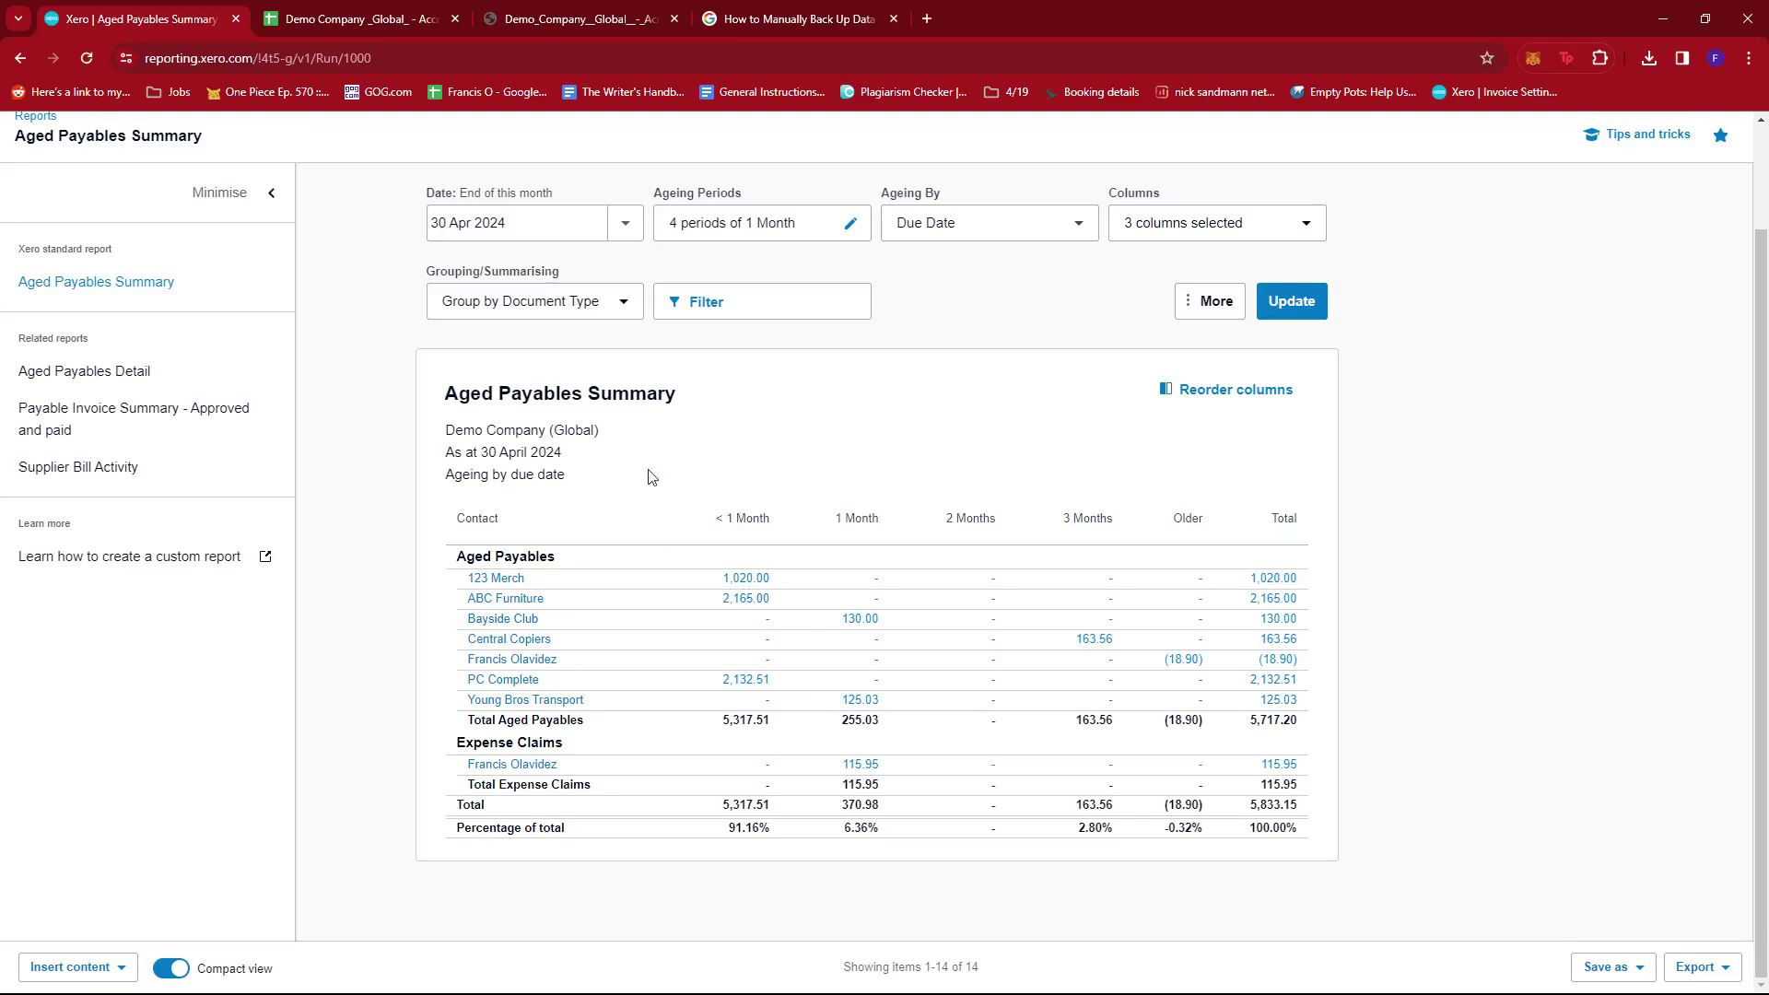
{"action": "scroll", "coordinate": [723, 579], "scroll_direction": "up", "scroll_amount": 1}
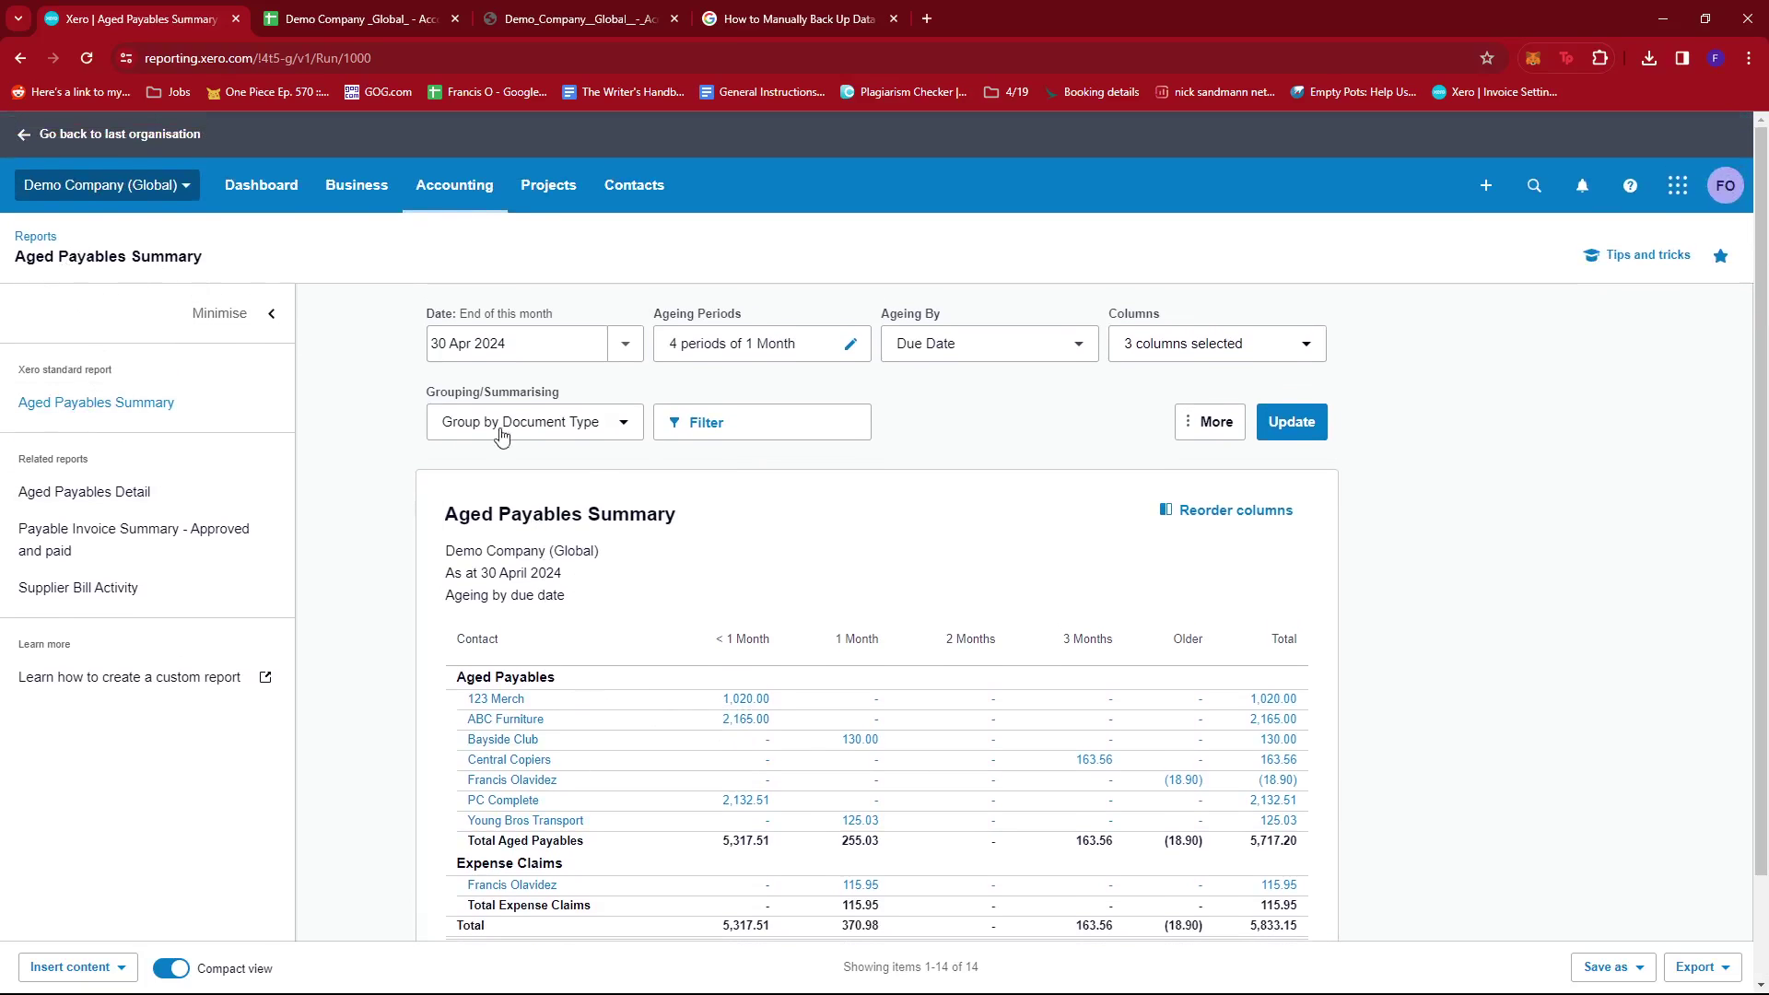
{"action": "scroll", "coordinate": [841, 549], "scroll_direction": "down", "scroll_amount": 1}
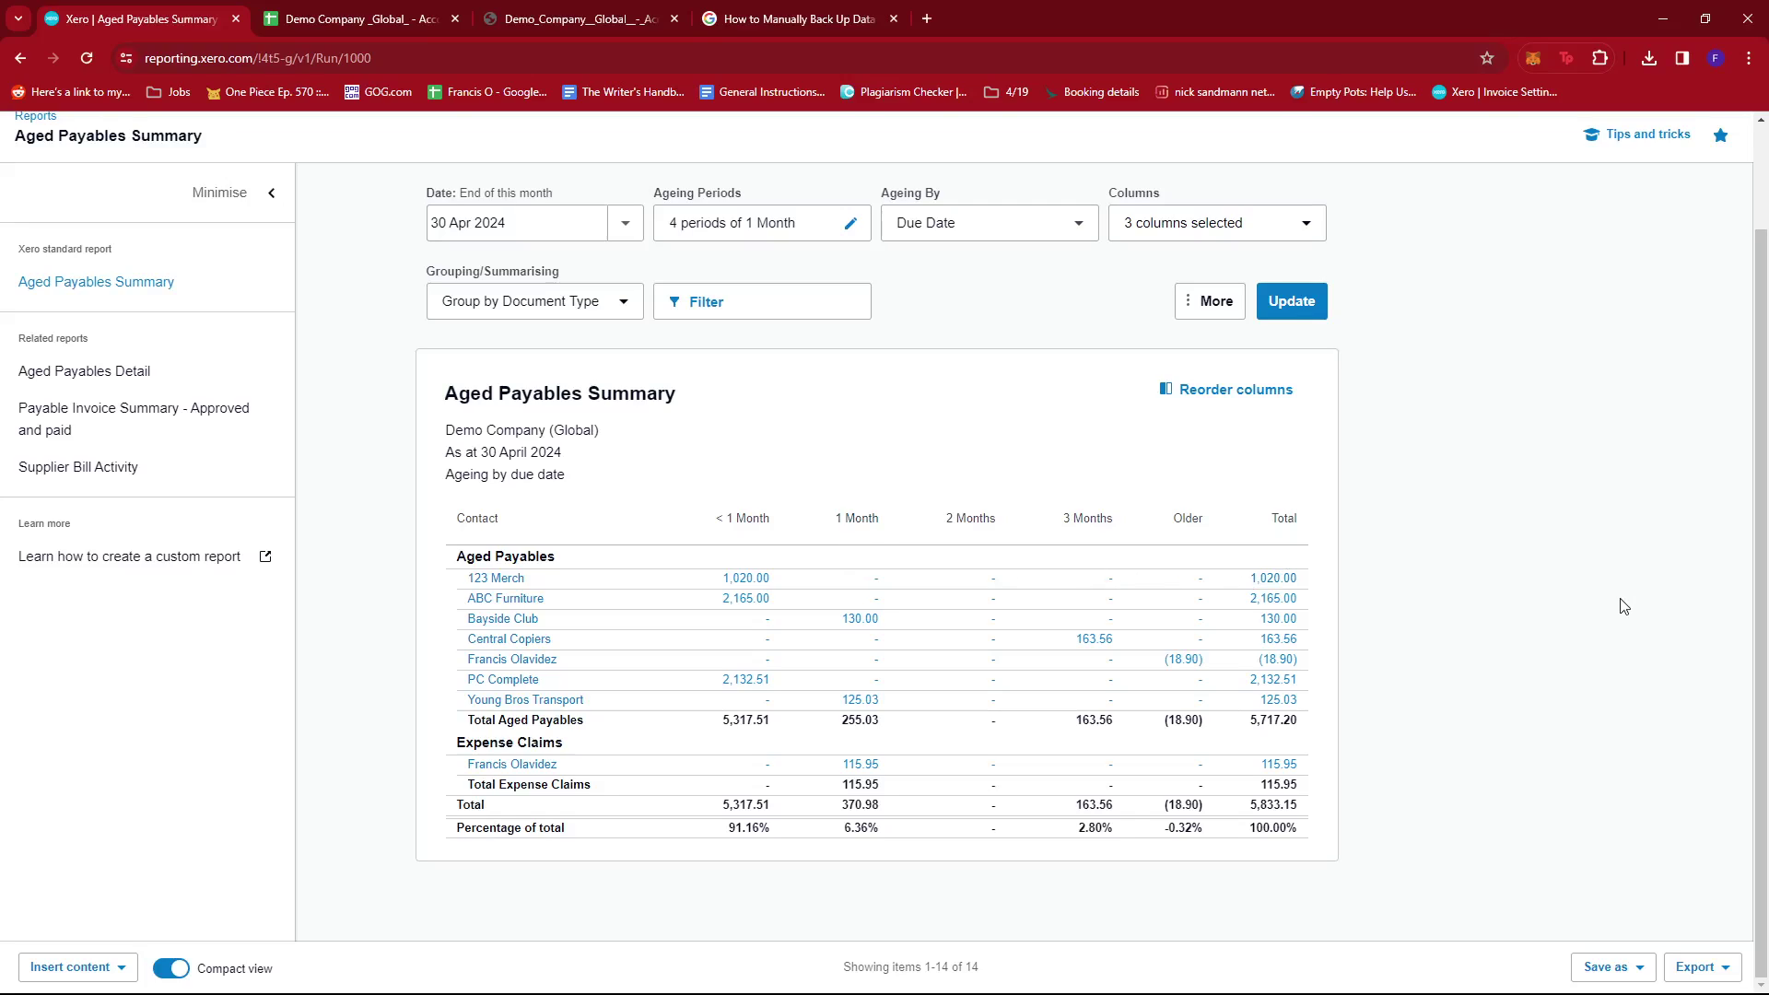
{"action": "left_click", "coordinate": [1695, 967]}
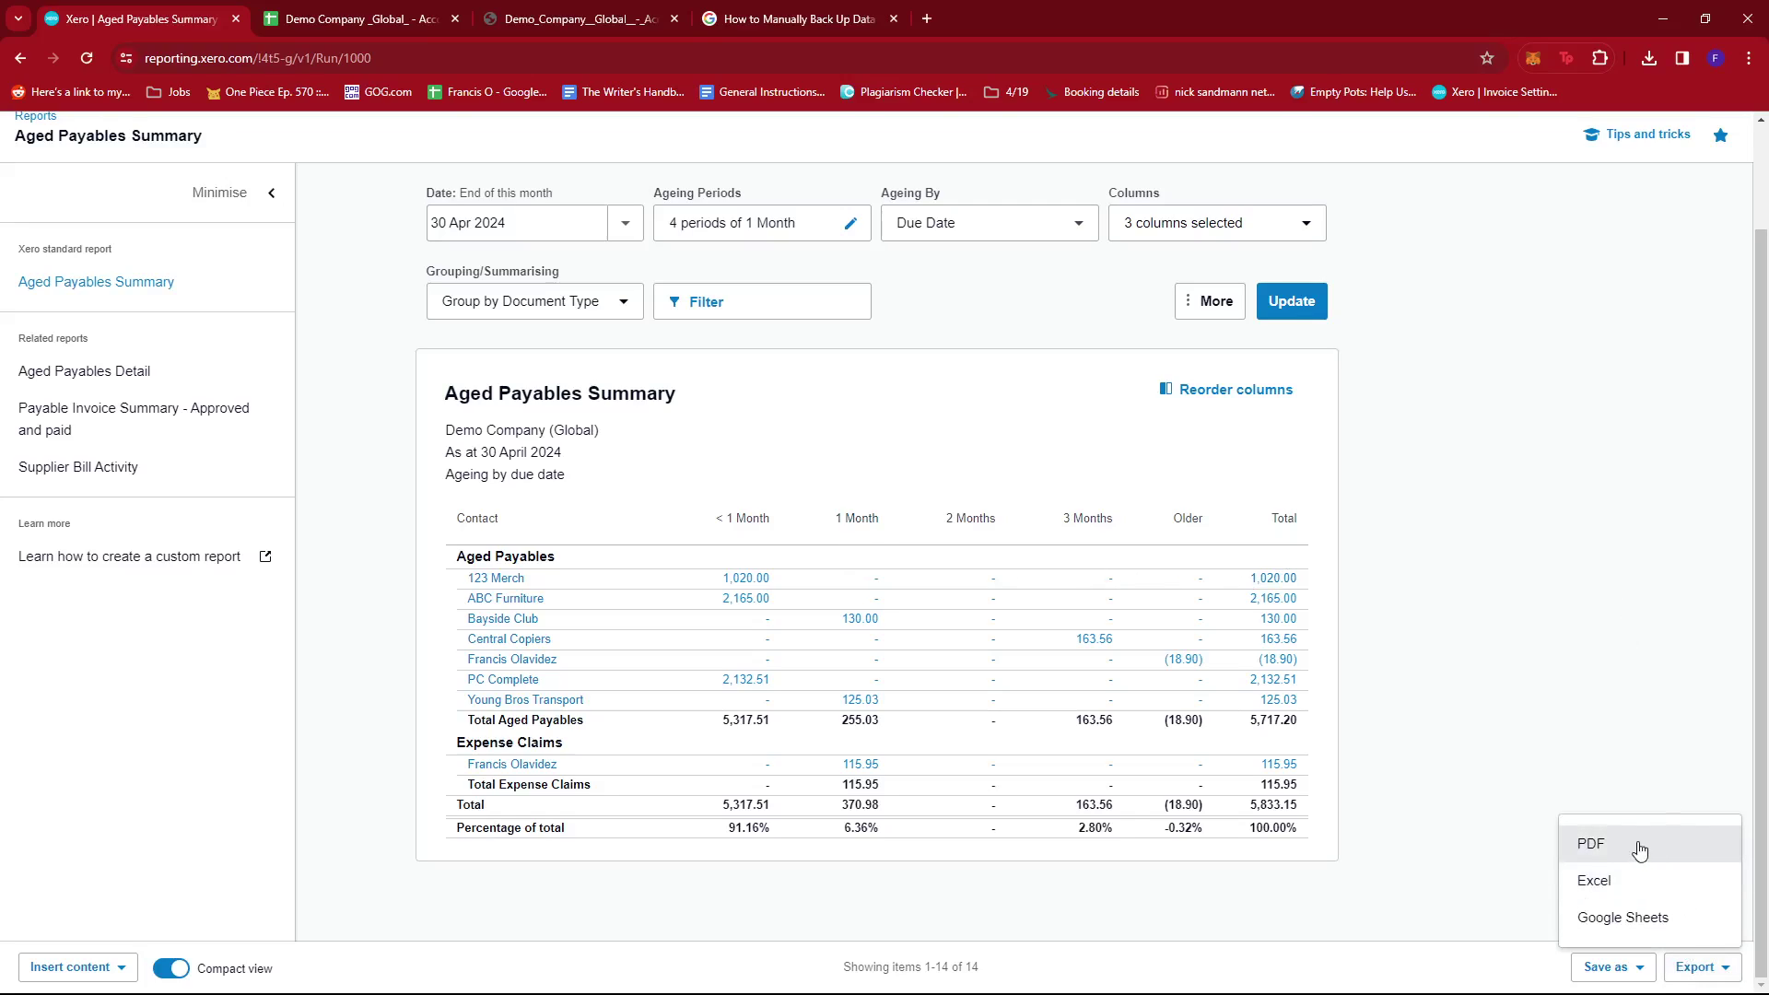
{"action": "left_click", "coordinate": [1641, 844]}
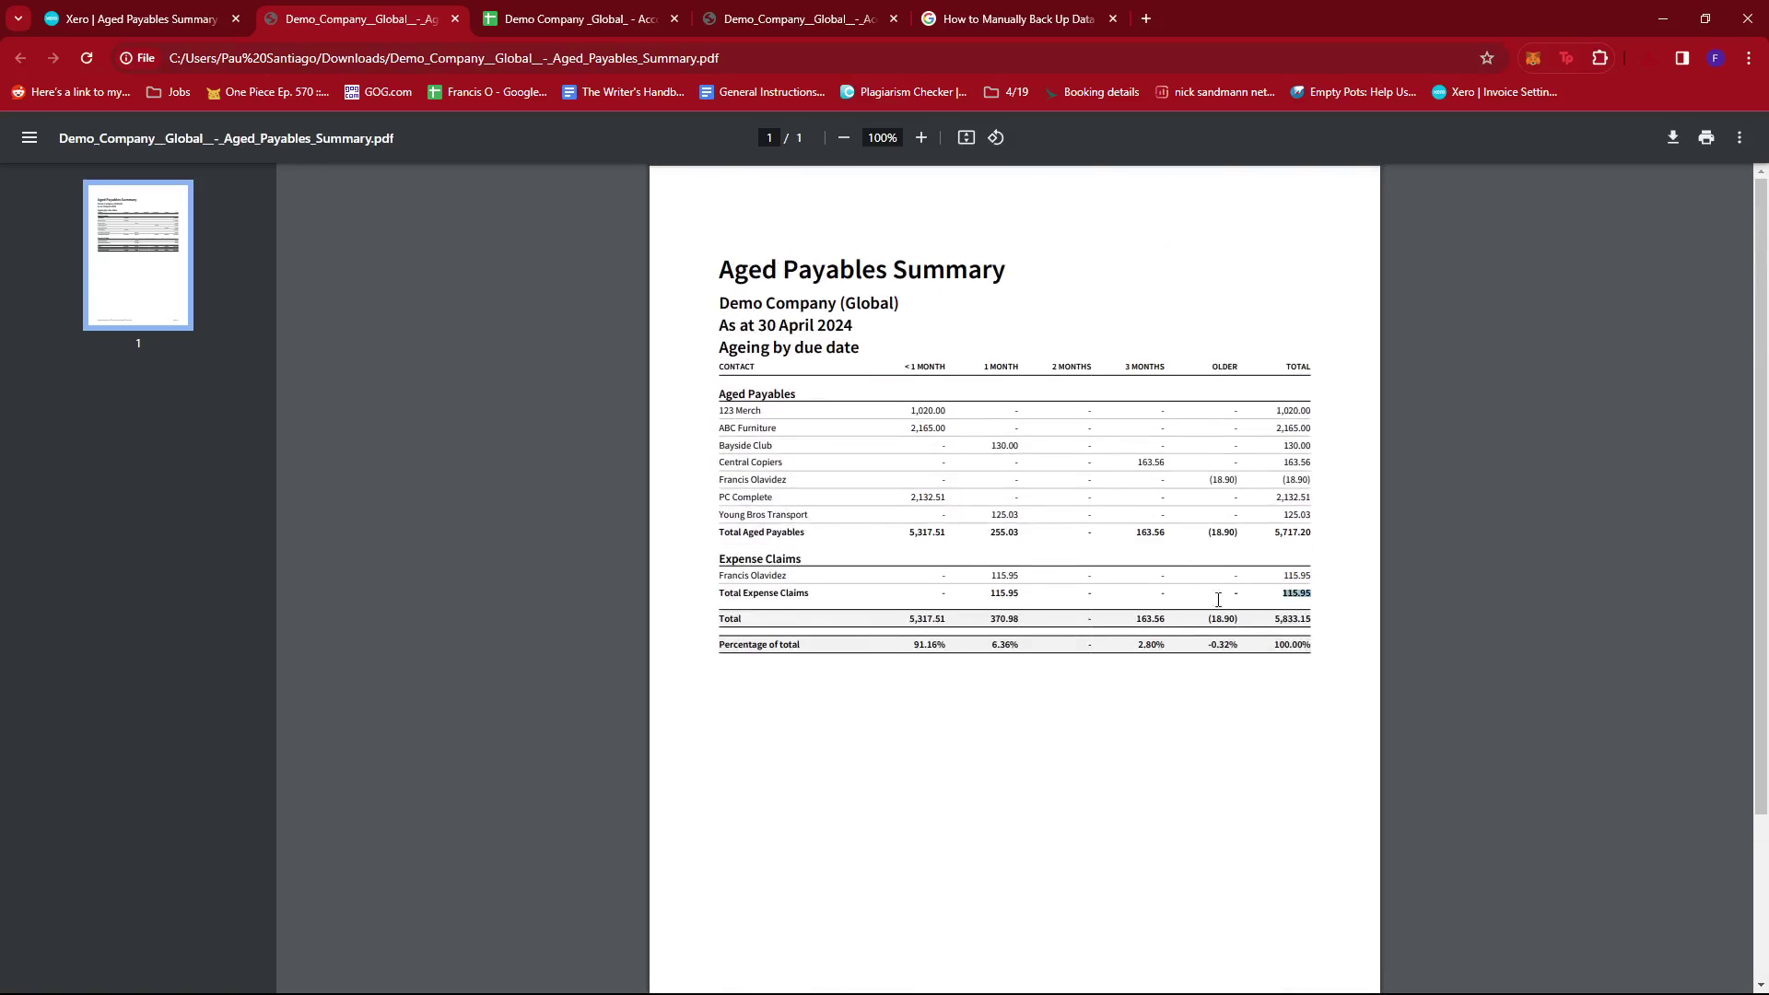
{"action": "scroll", "coordinate": [1133, 516], "scroll_direction": "down", "scroll_amount": 2}
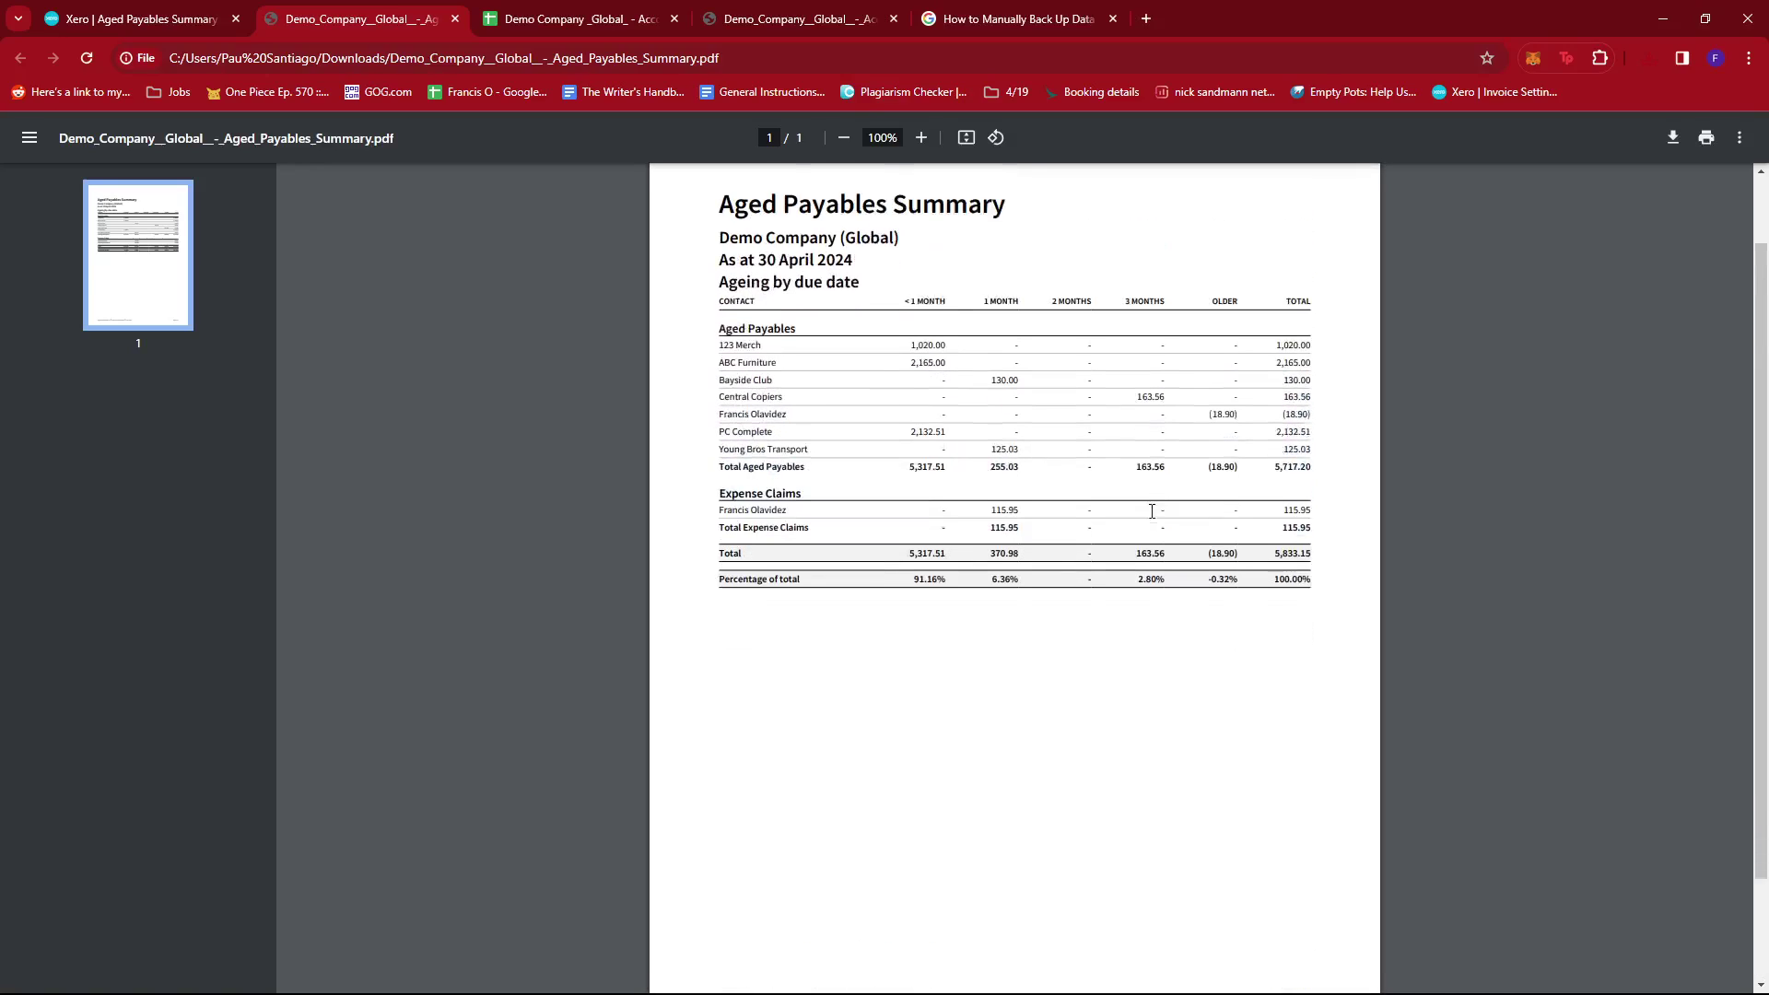
{"action": "scroll", "coordinate": [1170, 513], "scroll_direction": "up", "scroll_amount": 2}
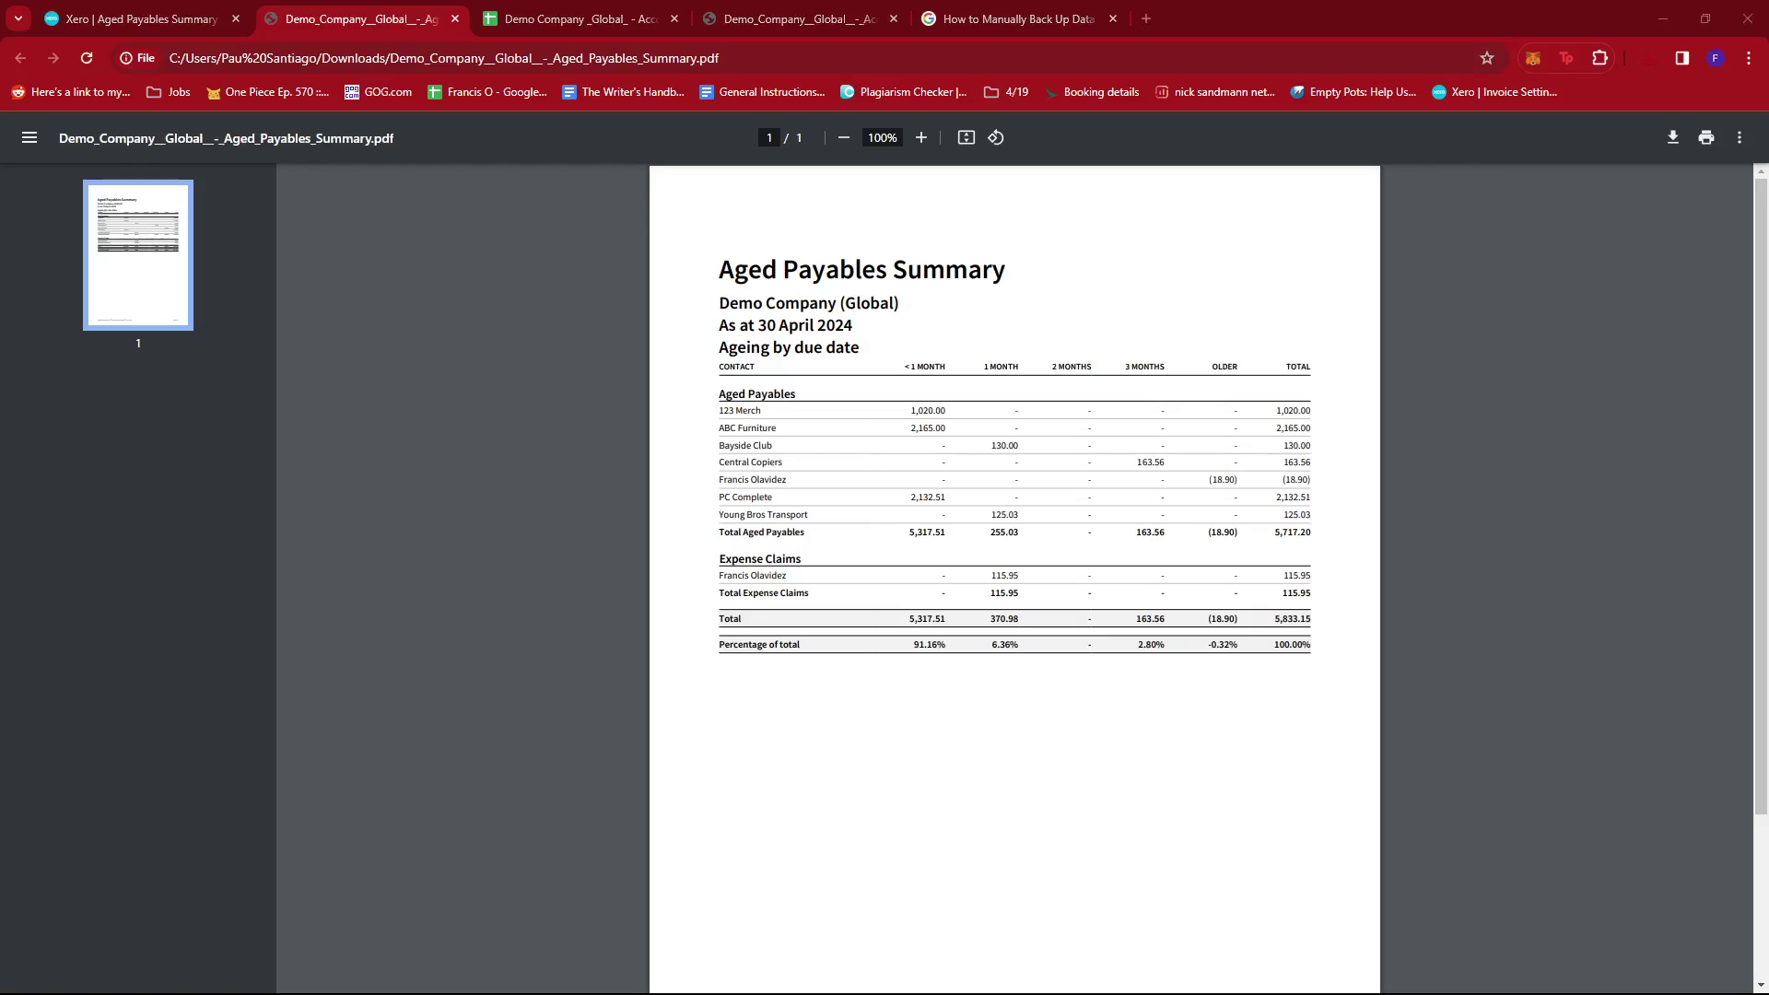